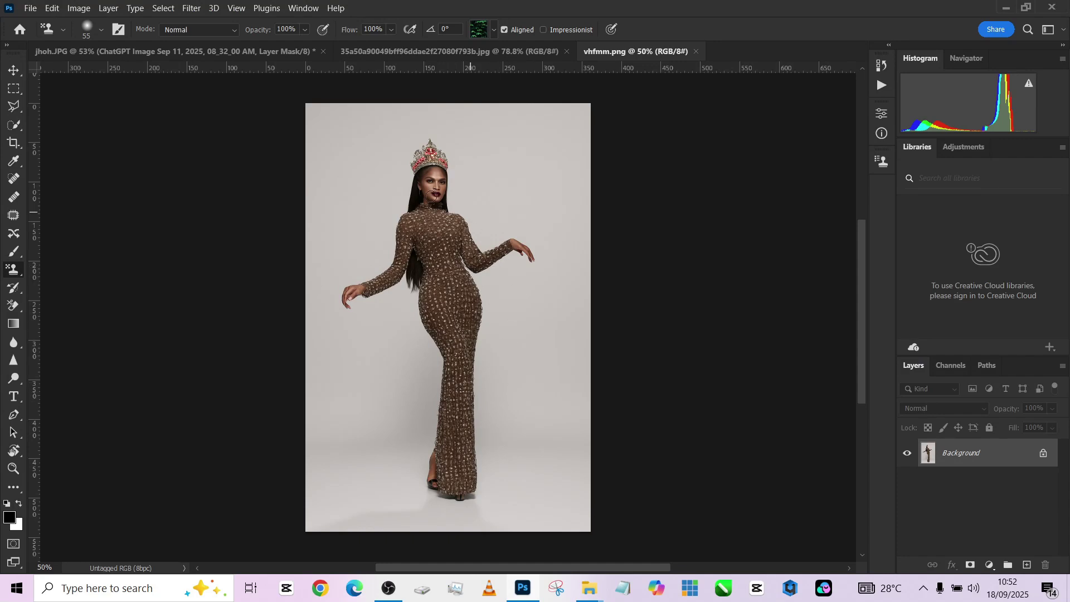
Compare the room photo with the crowned woman's photo, ending on the woman's photo.
click(482, 50)
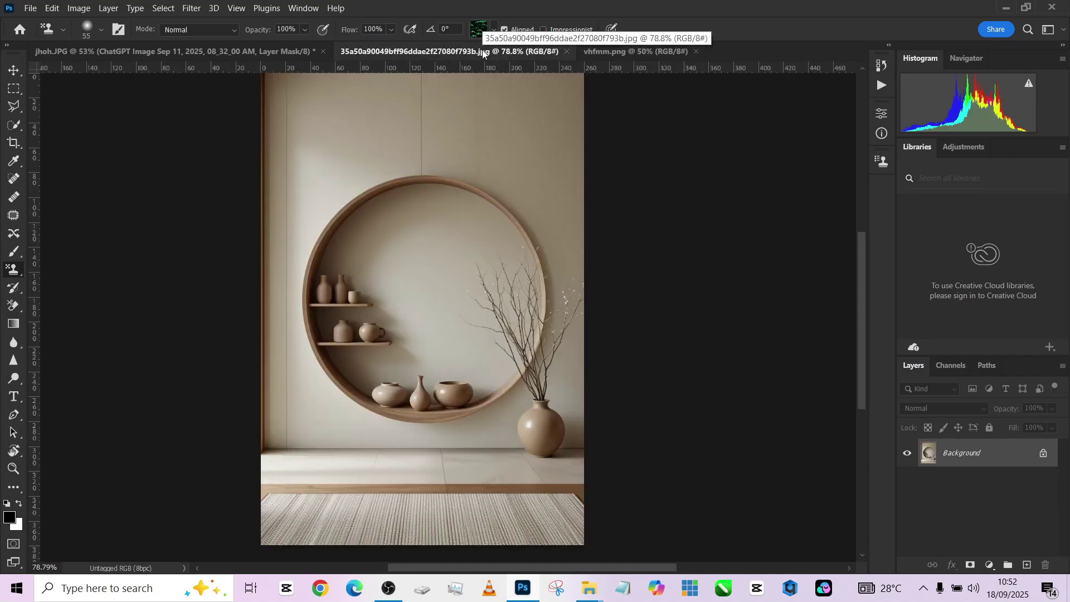
click(623, 54)
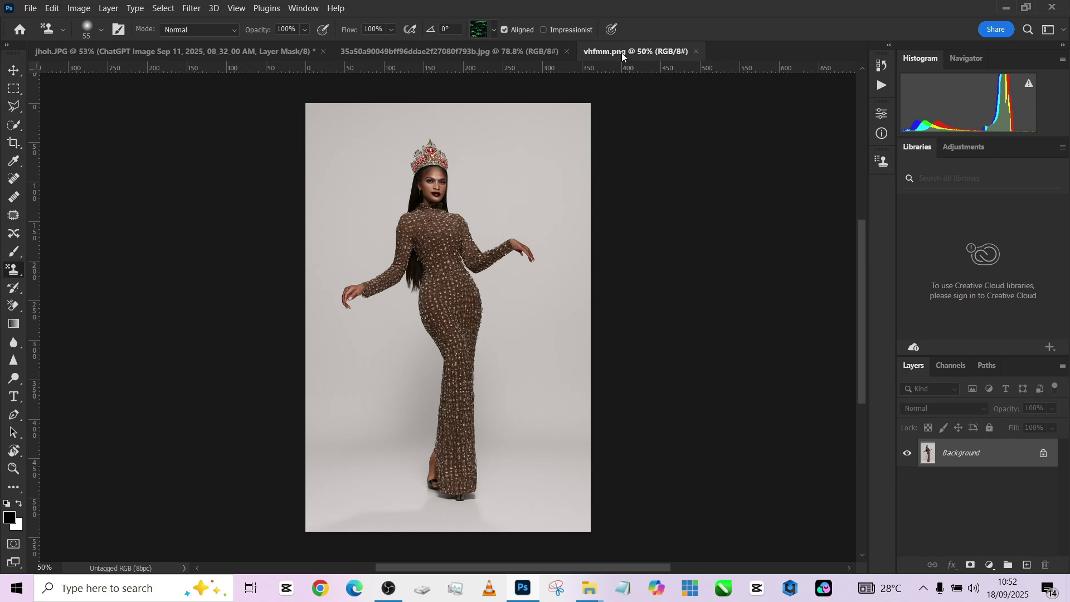
click(489, 55)
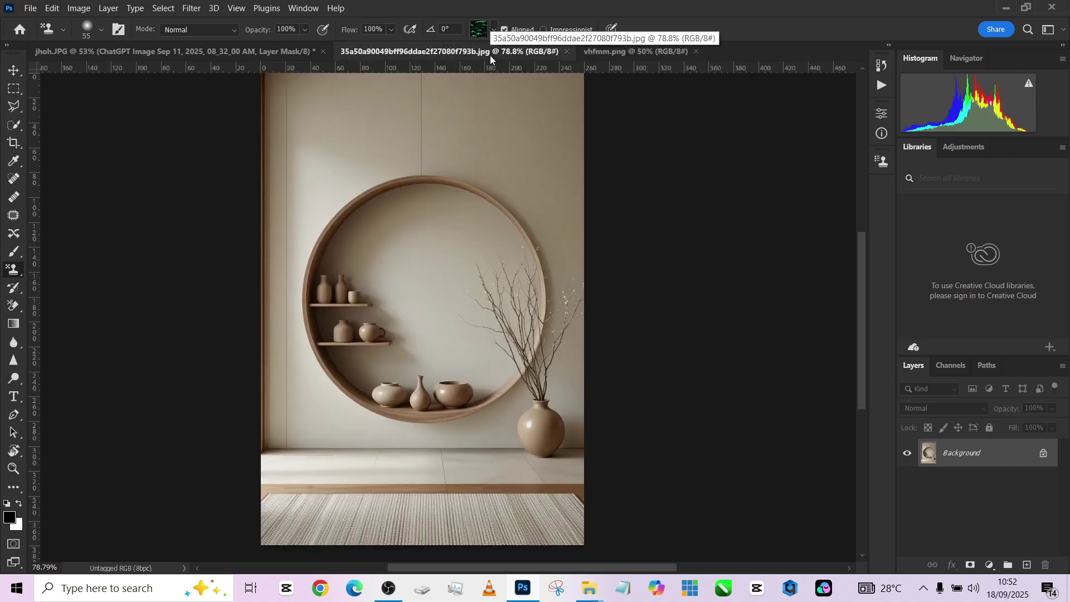
click(610, 52)
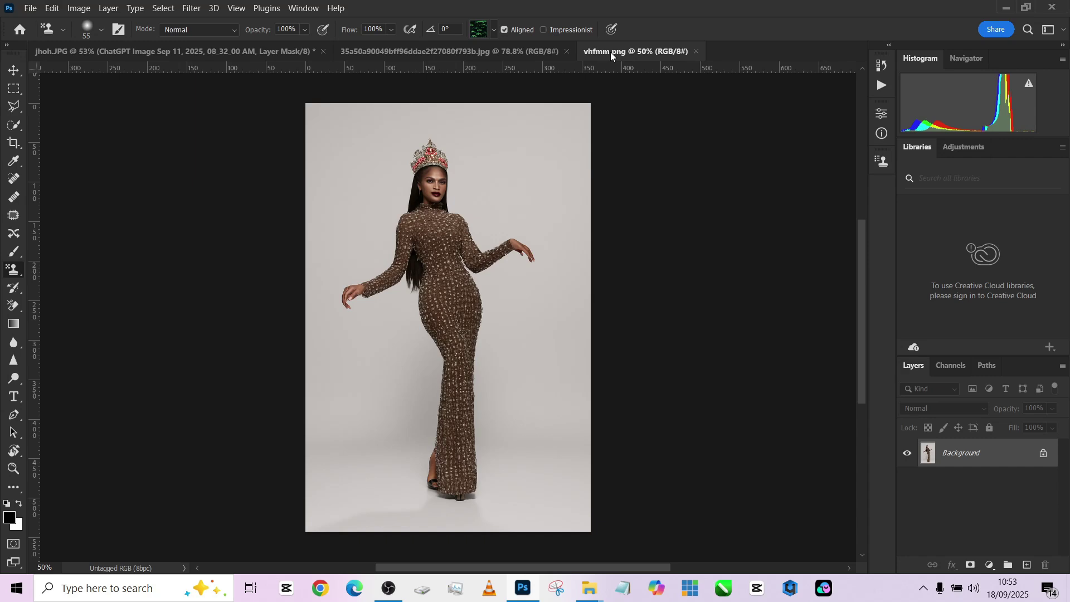
Crop the woman's photo to 4:5, extending the top and bottom edges.
click(13, 144)
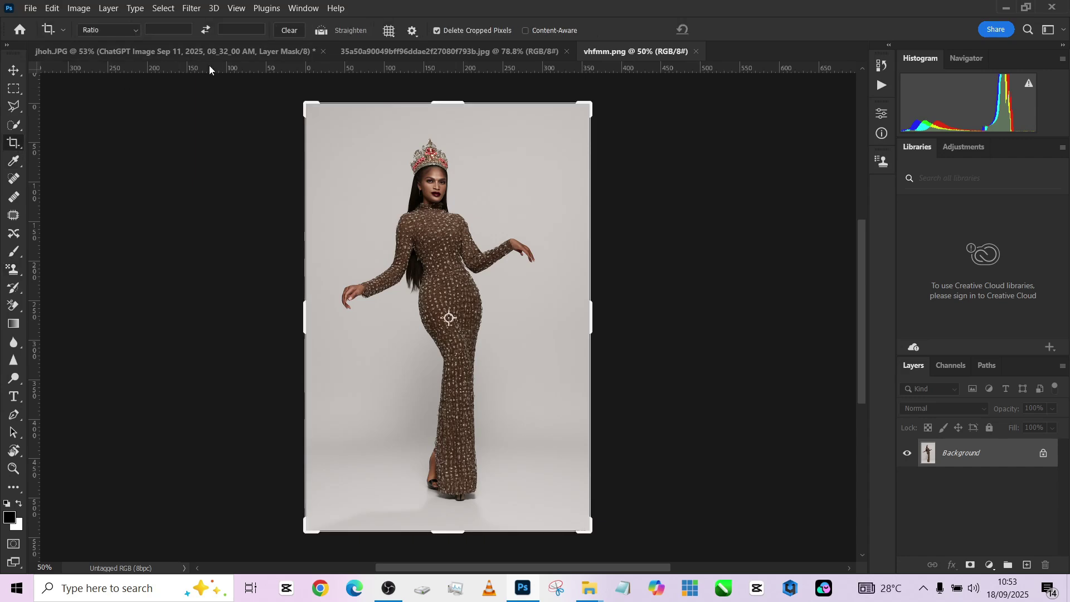
click(109, 31)
click(111, 98)
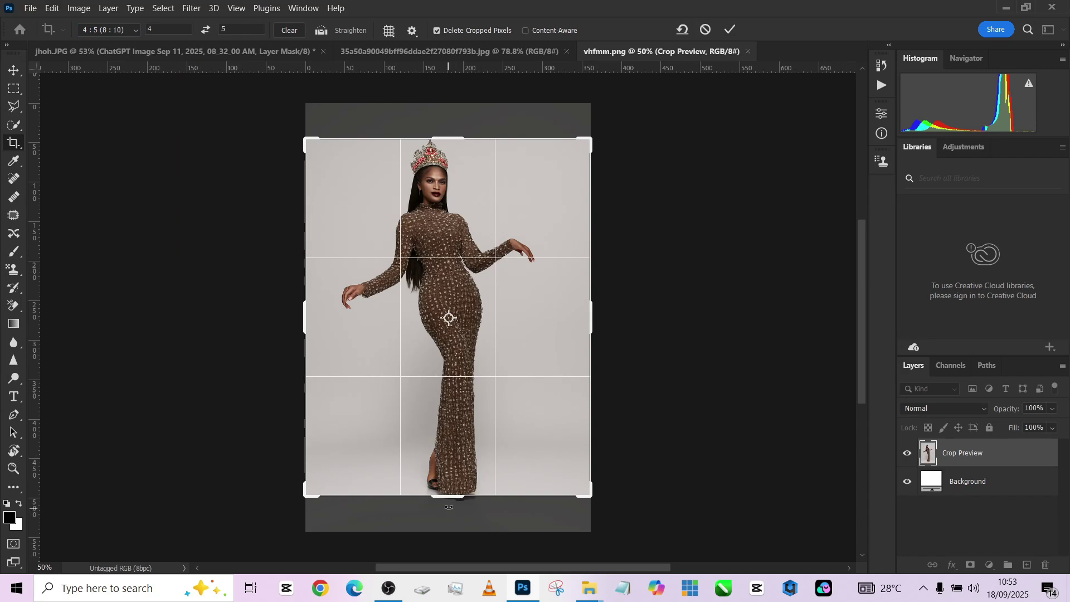
drag(450, 498, 449, 513)
drag(450, 118, 463, 91)
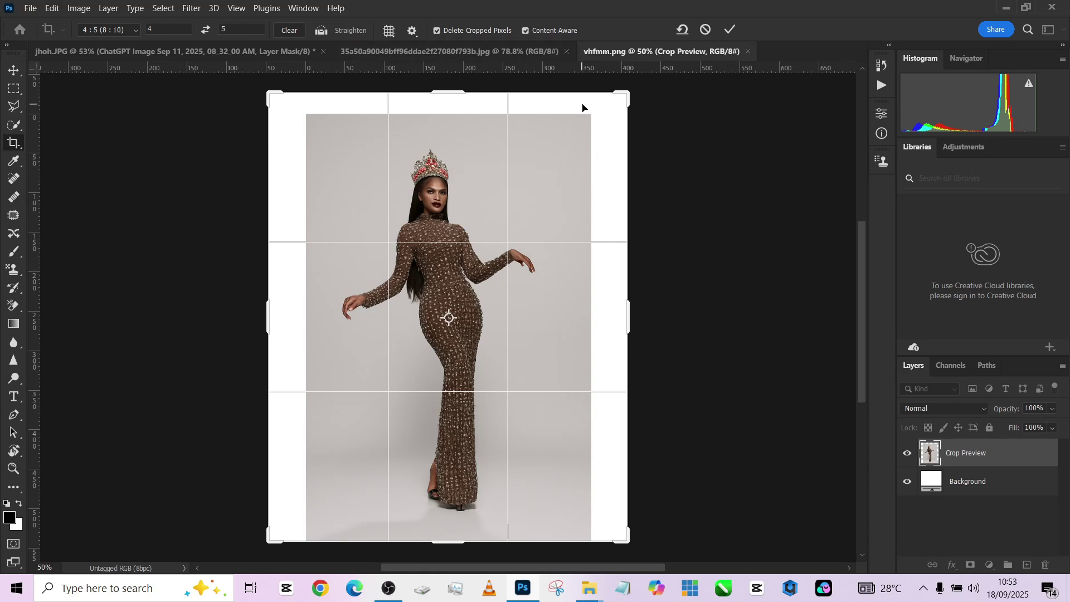
click(725, 34)
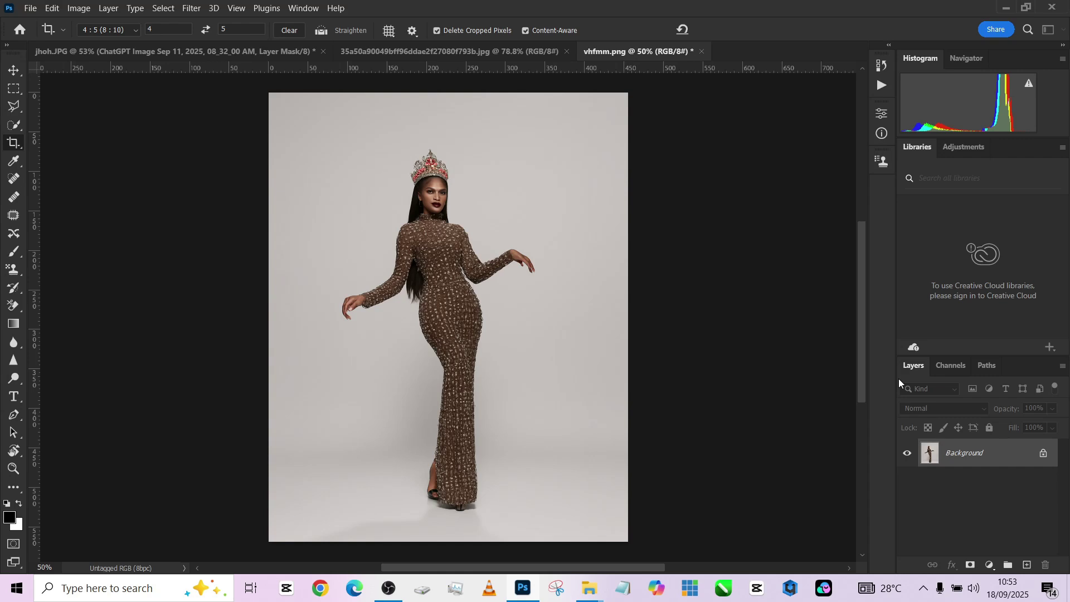
Select the subject, invert to the backdrop, and refine the selection along the crown's edge.
click(19, 126)
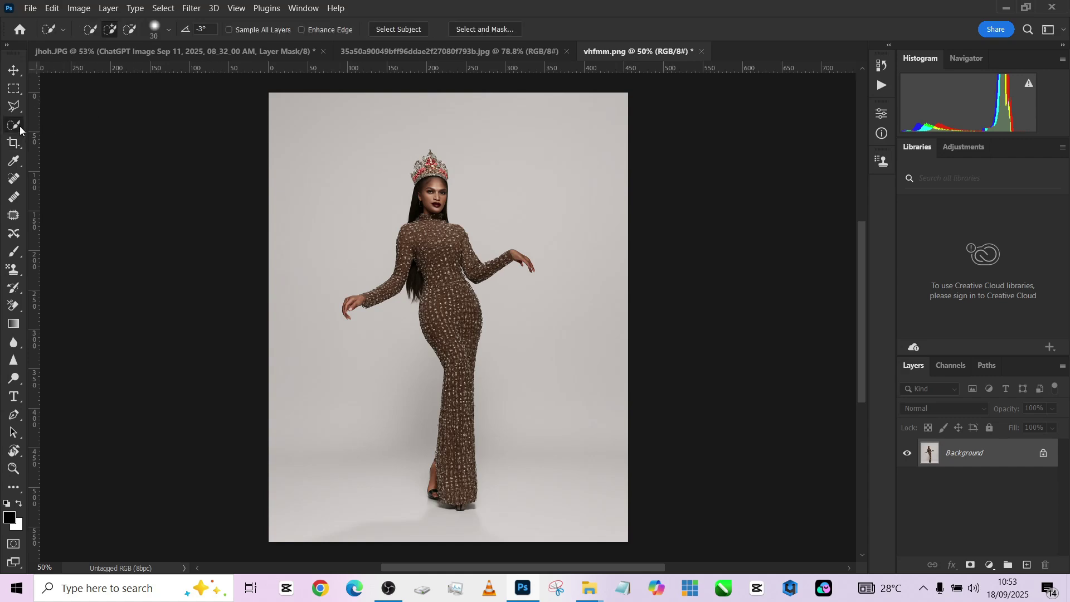
click(414, 29)
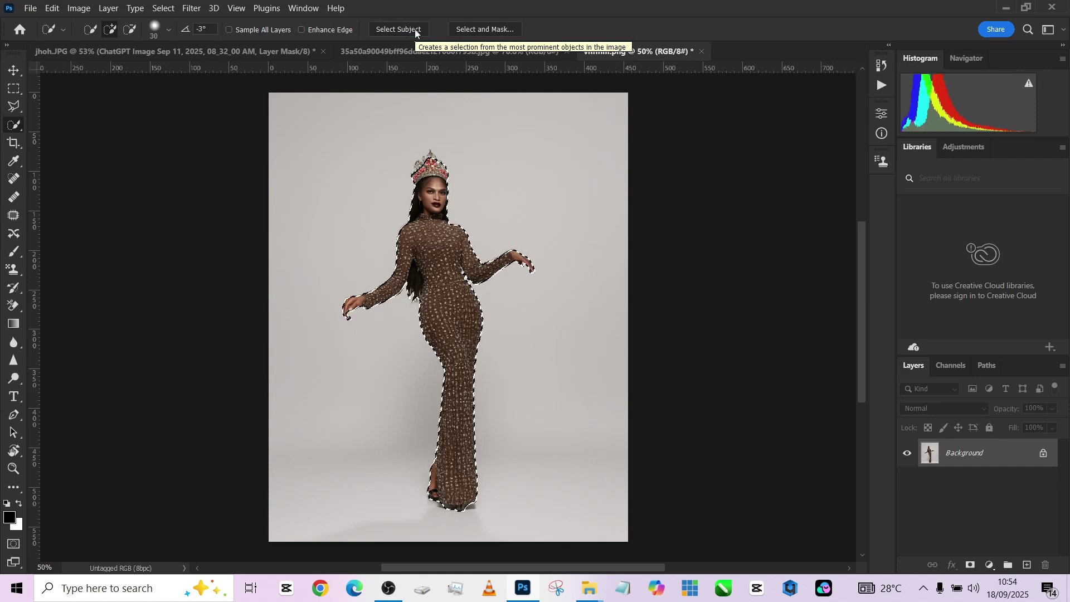
right_click(434, 256)
click(456, 275)
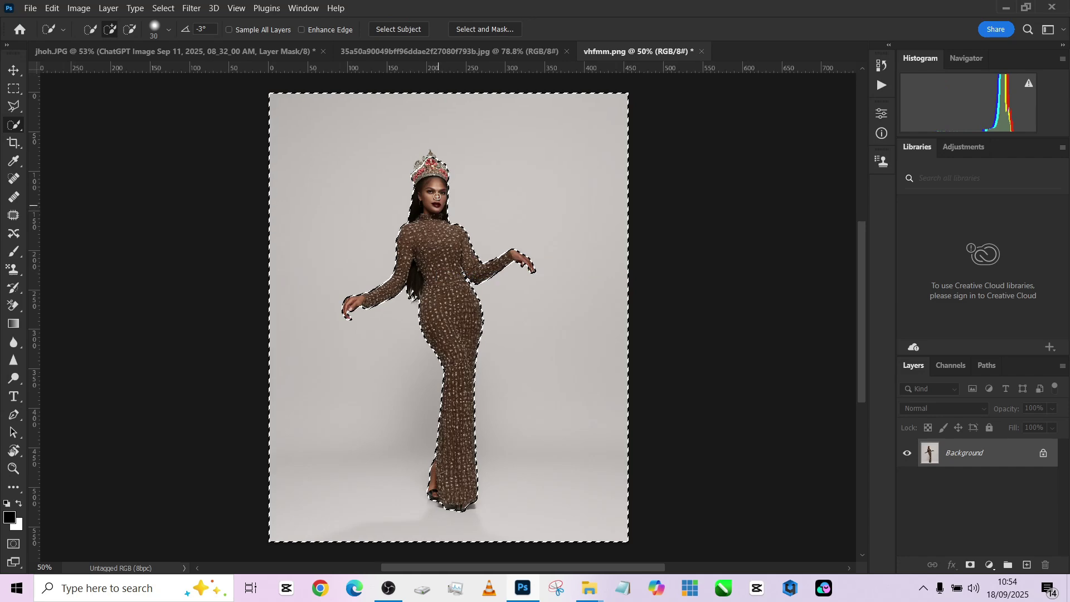
alt+scroll(428, 174, up, 3)
scroll(430, 175, up, 3)
key(bracketleft)
key(bracketleft)
key(bracketleft)
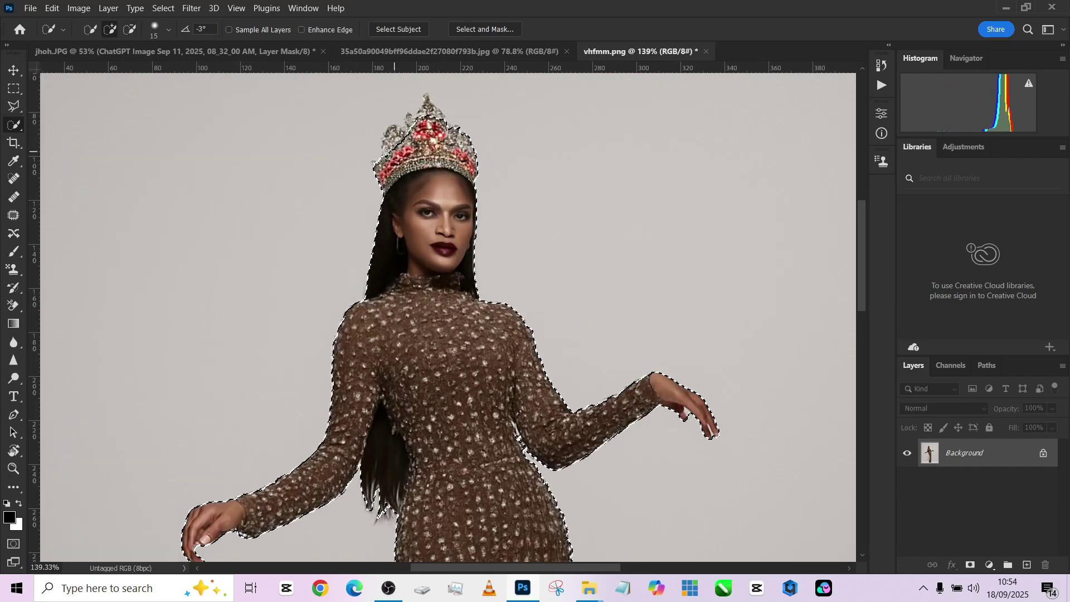
mouse_move(388, 148)
mouse_down()
mouse_move(425, 108)
mouse_move(445, 138)
mouse_up()
alt+right_click(449, 138)
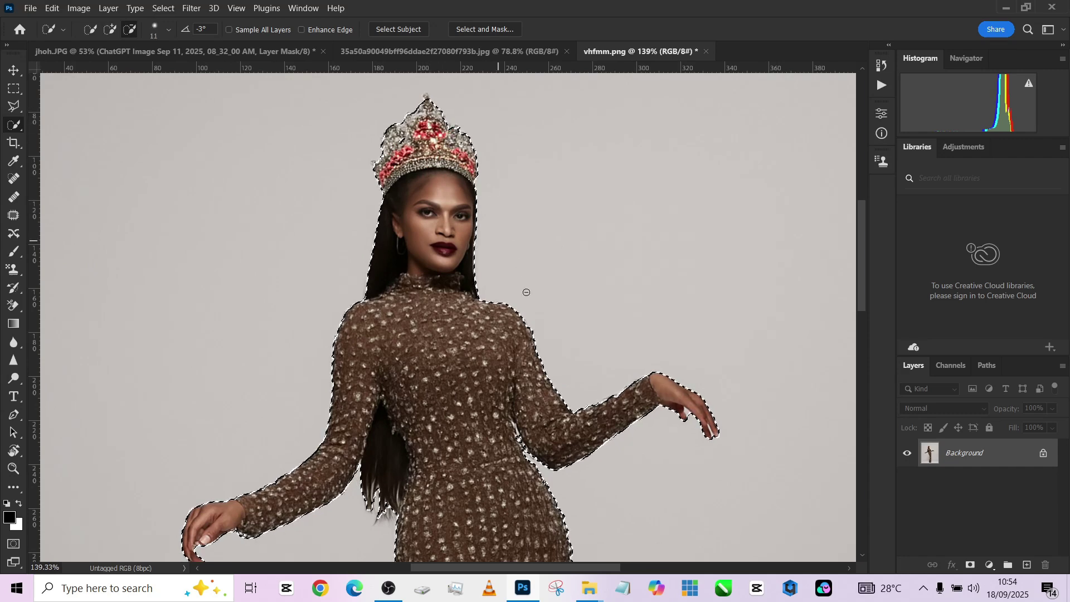
Duplicate the Background layer and cut the selected backdrop onto a new Layer 1.
scroll(620, 389, down, 5)
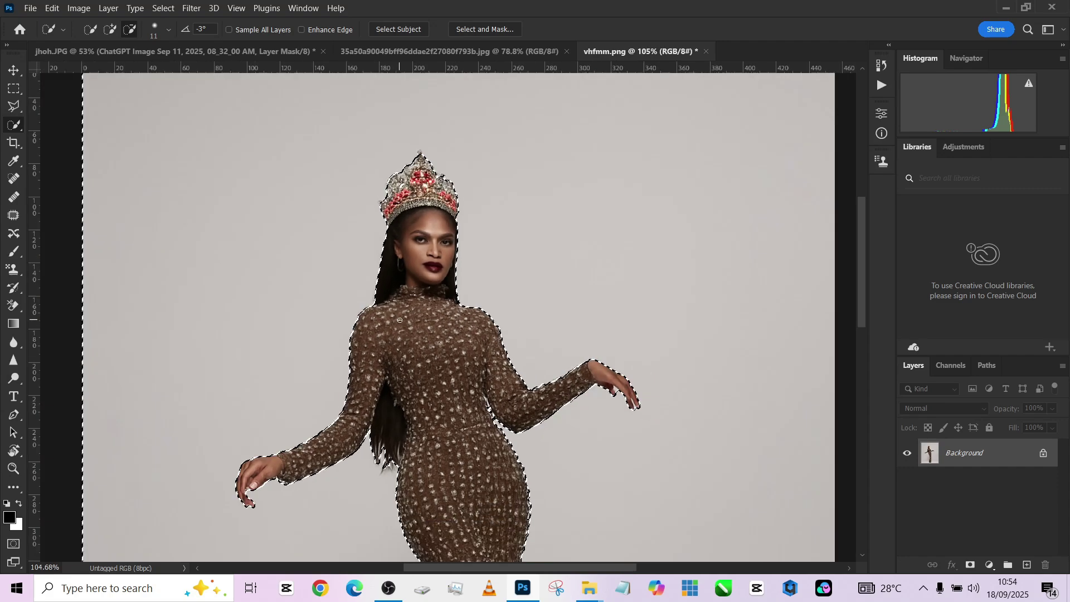
scroll(435, 312, down, 2)
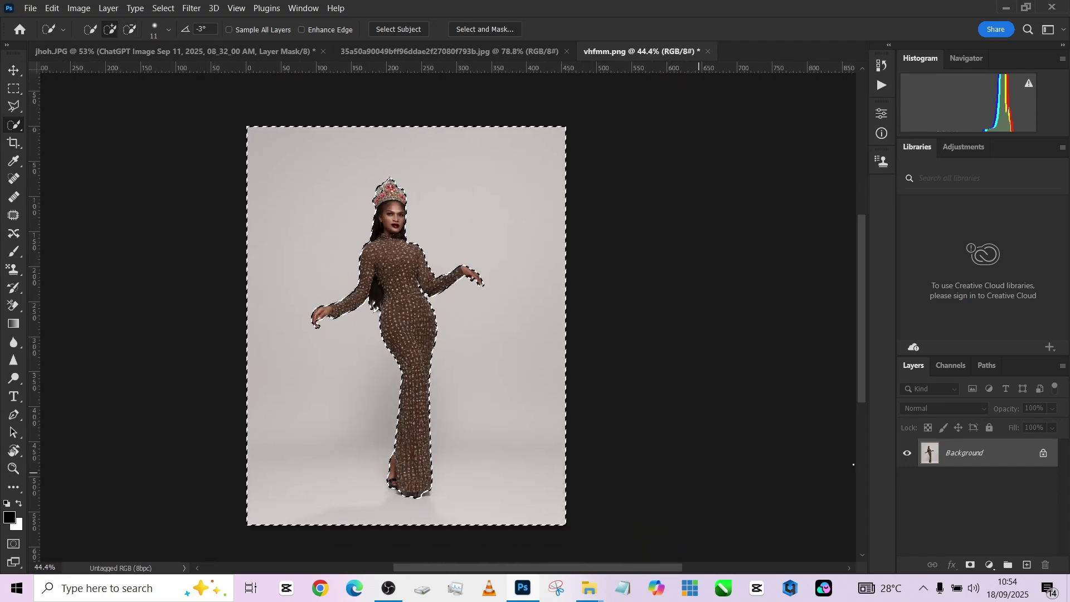
scroll(489, 525, up, 3)
scroll(650, 449, down, 3)
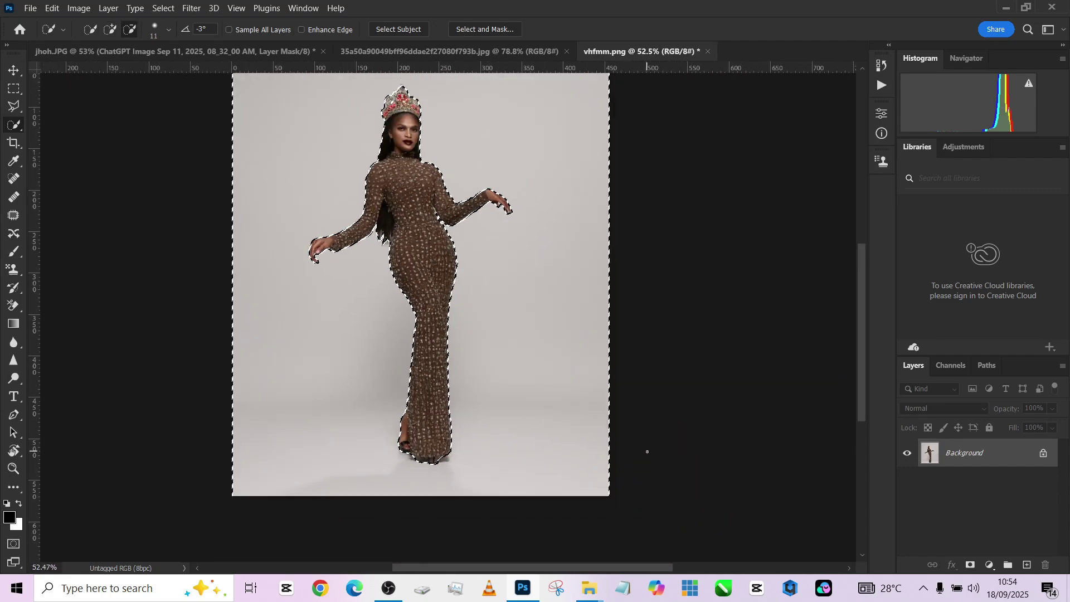
scroll(596, 389, down, 1)
drag(969, 454, 1027, 564)
right_click(561, 298)
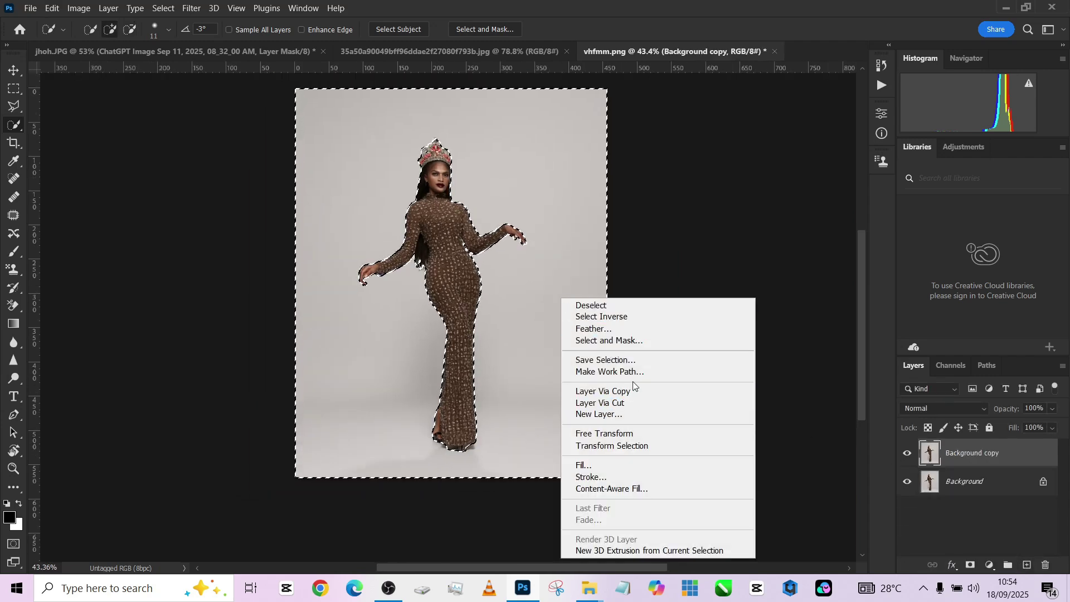
click(632, 402)
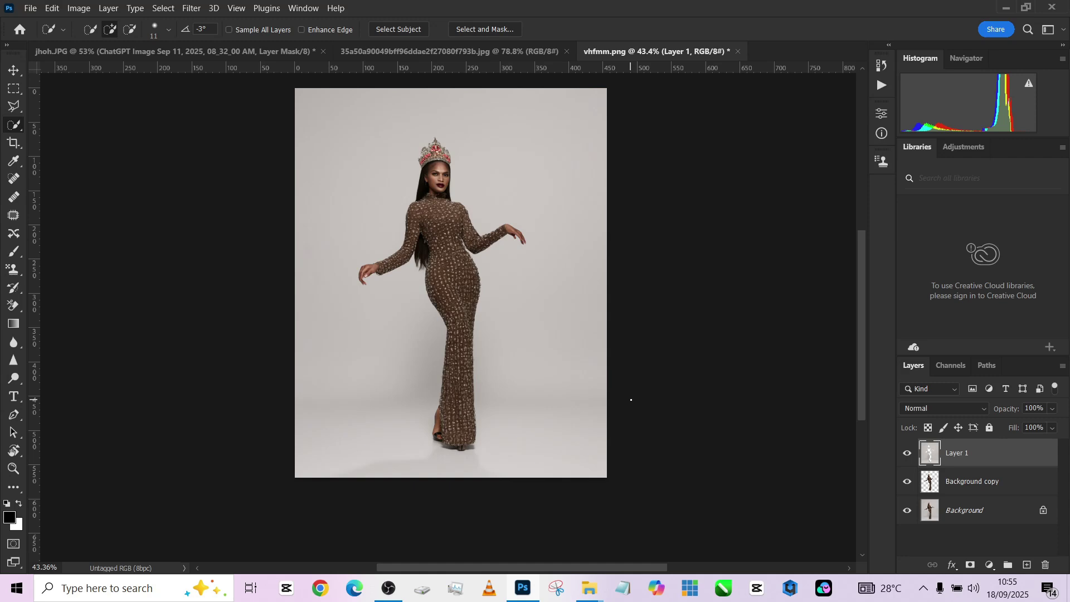
Move Background copy above Layer 1 in the stack, then make Layer 1 active.
drag(958, 480, 965, 449)
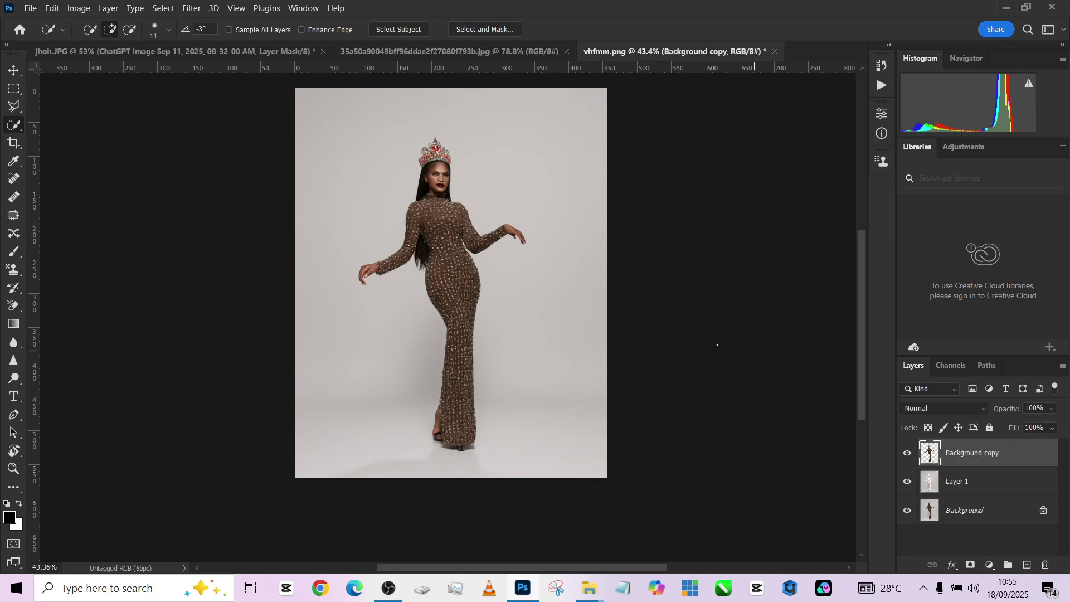
scroll(444, 278, up, 1)
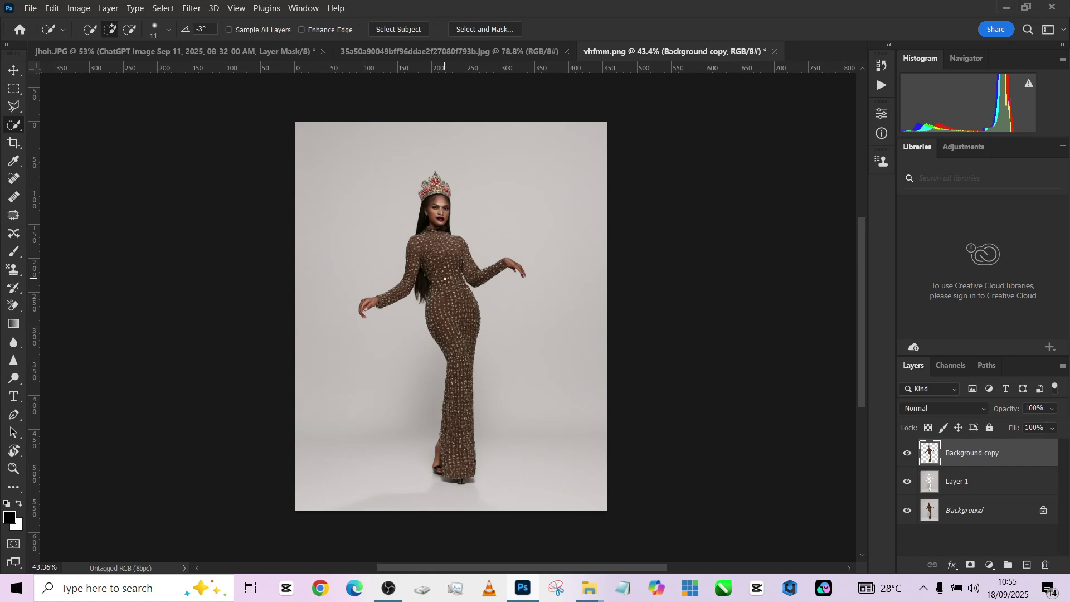
click(956, 483)
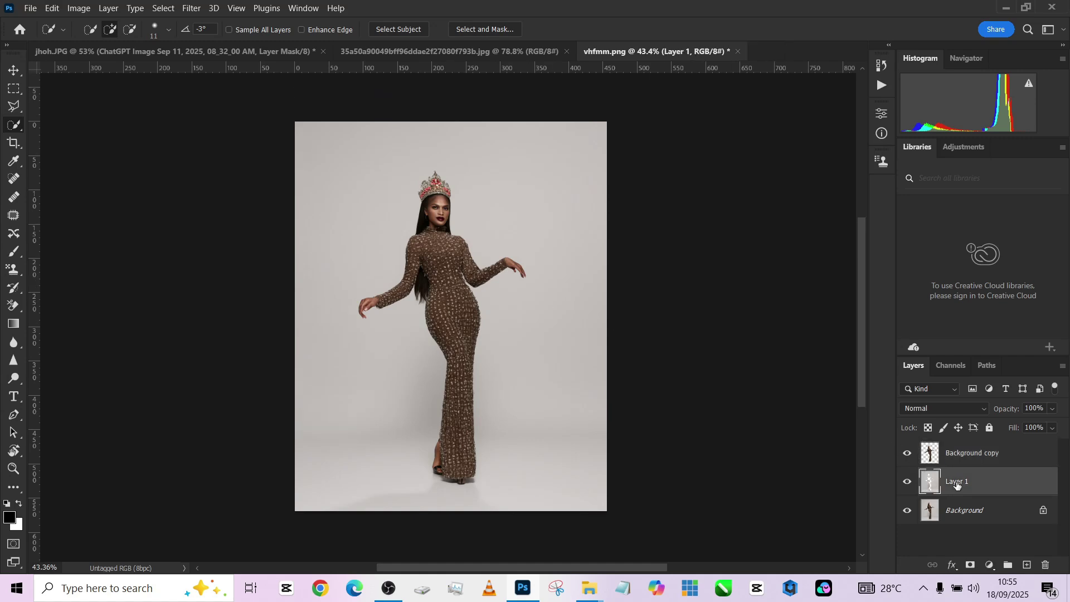
Crop the room photo to 4:5, extending top and bottom and centring the image.
click(526, 53)
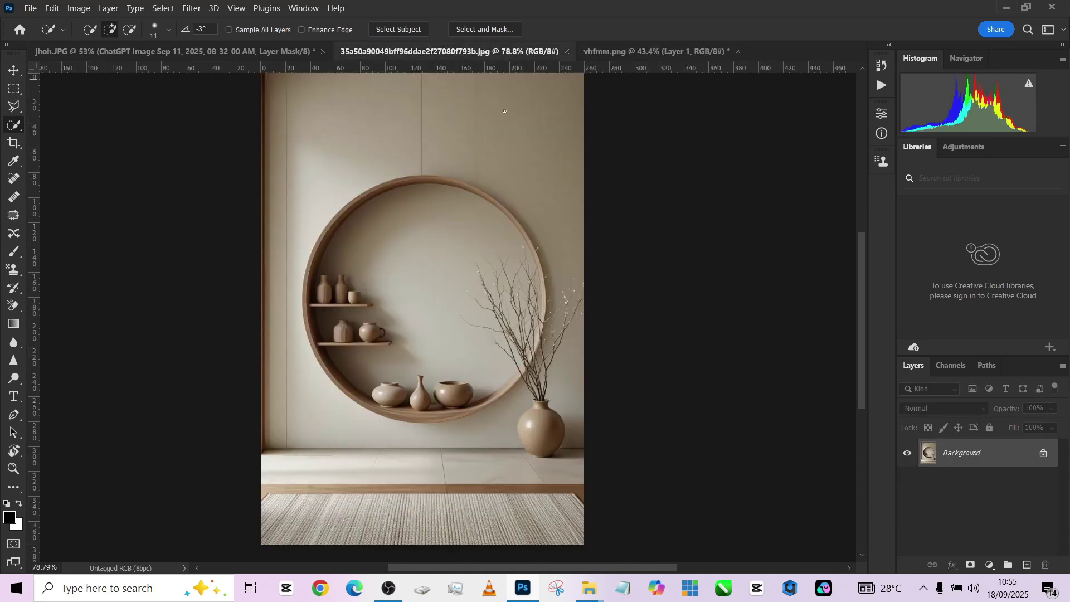
click(17, 146)
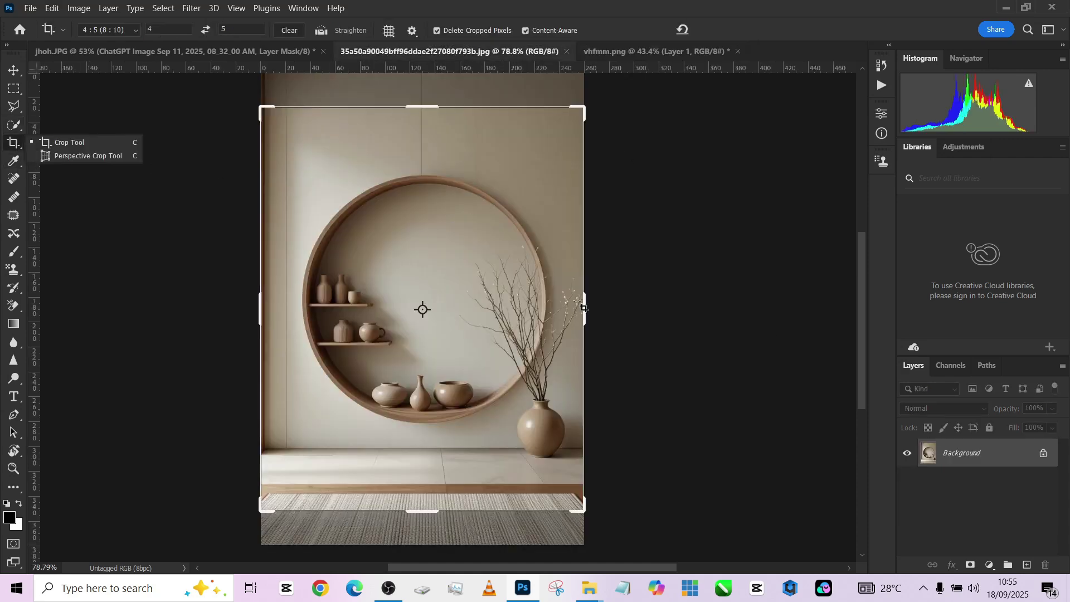
drag(424, 510, 427, 528)
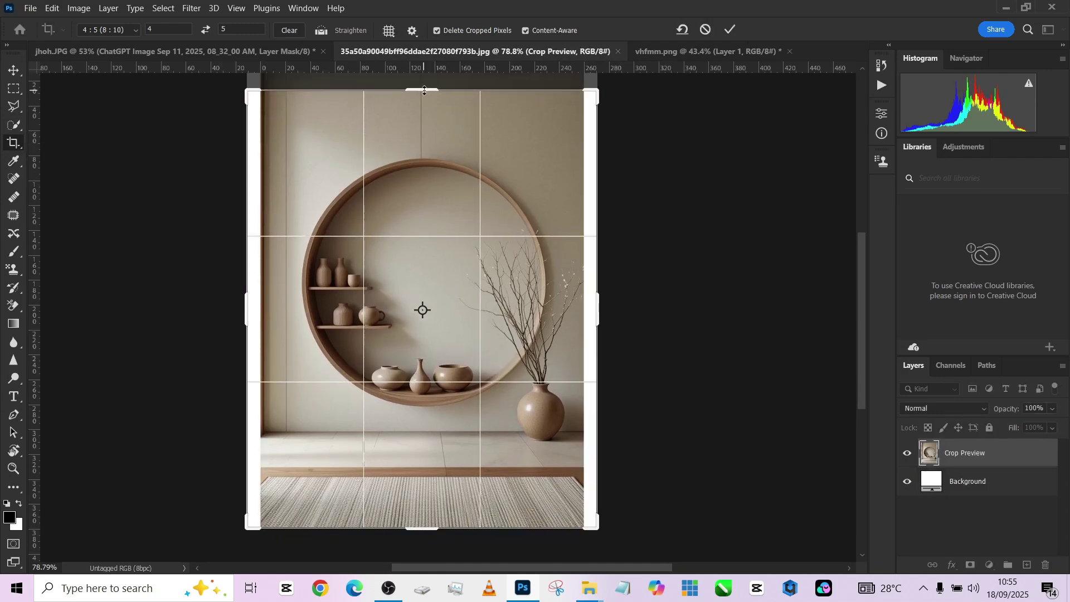
mouse_move(431, 89)
mouse_down()
mouse_move(432, 56)
mouse_move(433, 122)
mouse_move(434, 110)
mouse_up()
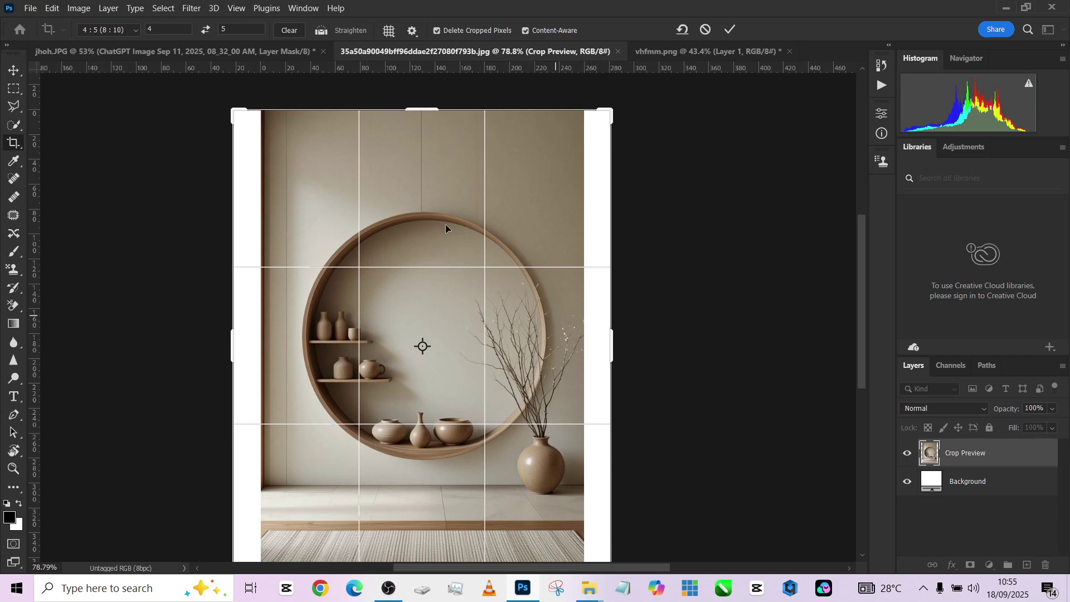
drag(410, 218, 436, 226)
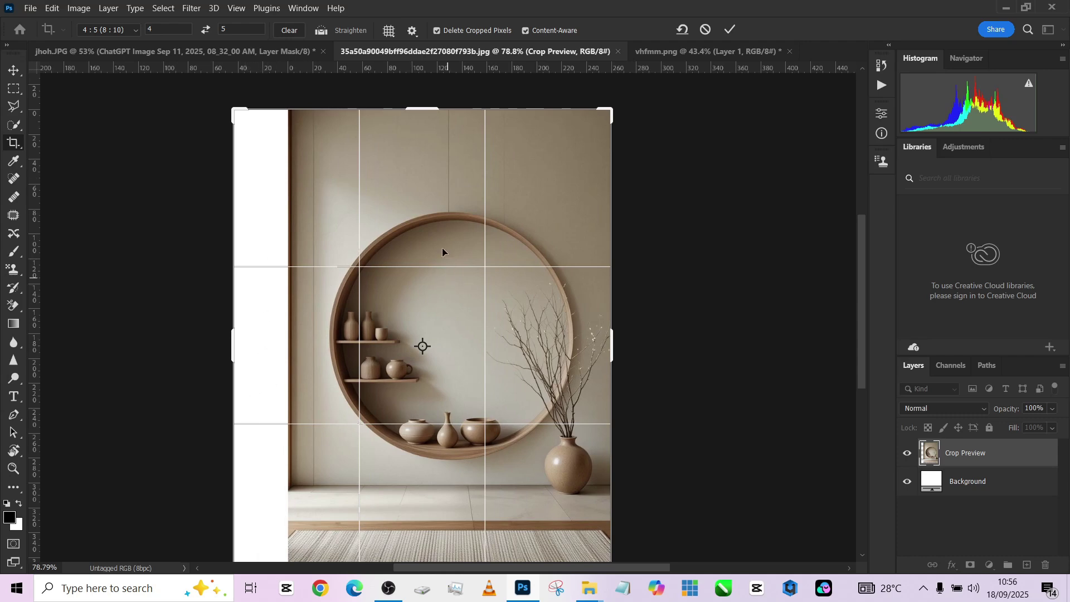
drag(446, 185, 422, 191)
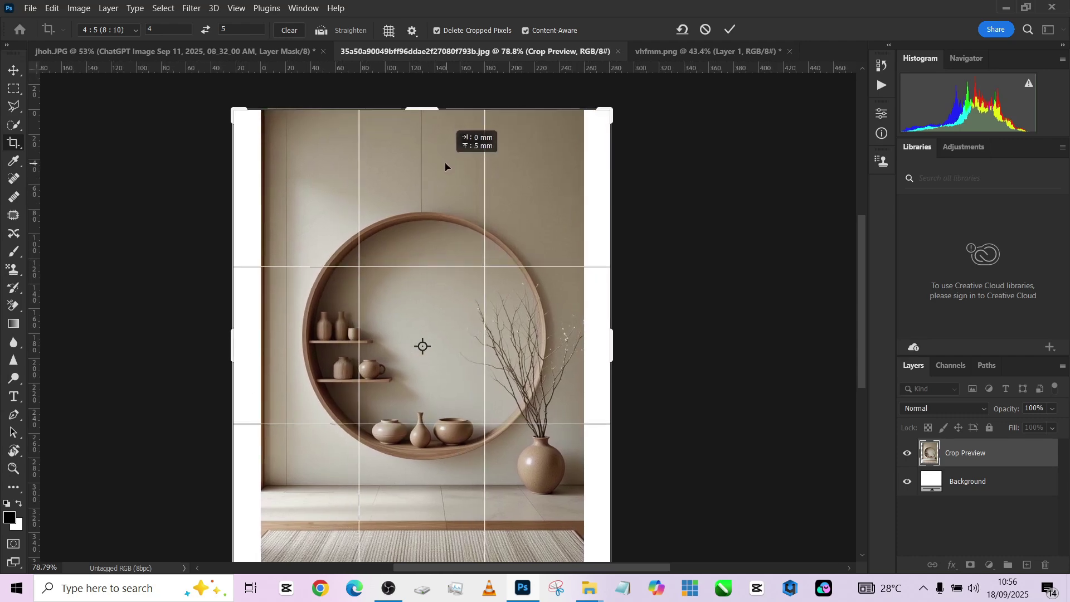
drag(445, 164, 444, 163)
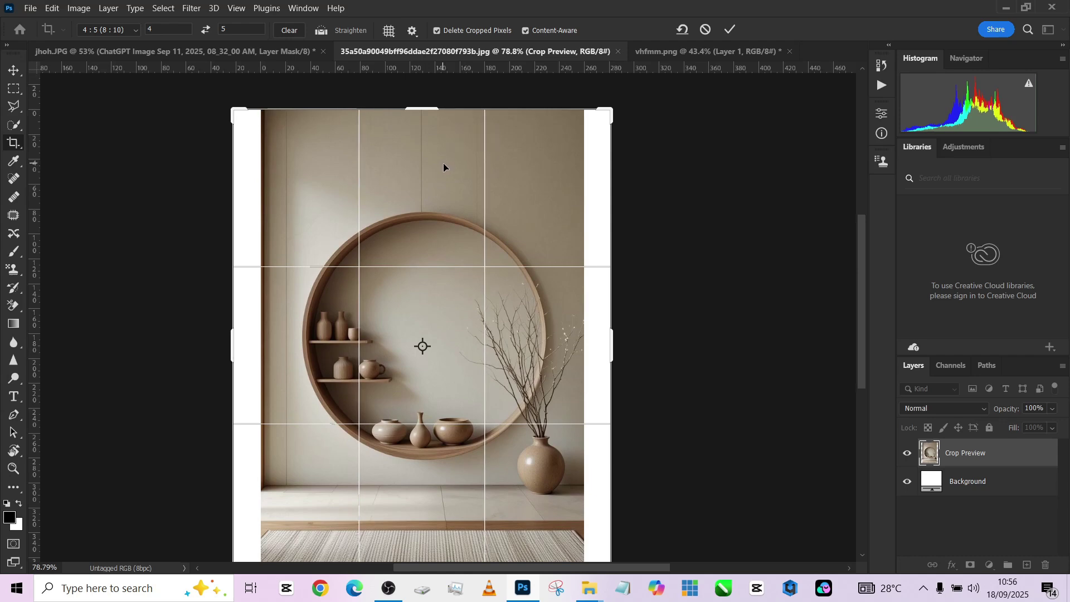
click(732, 31)
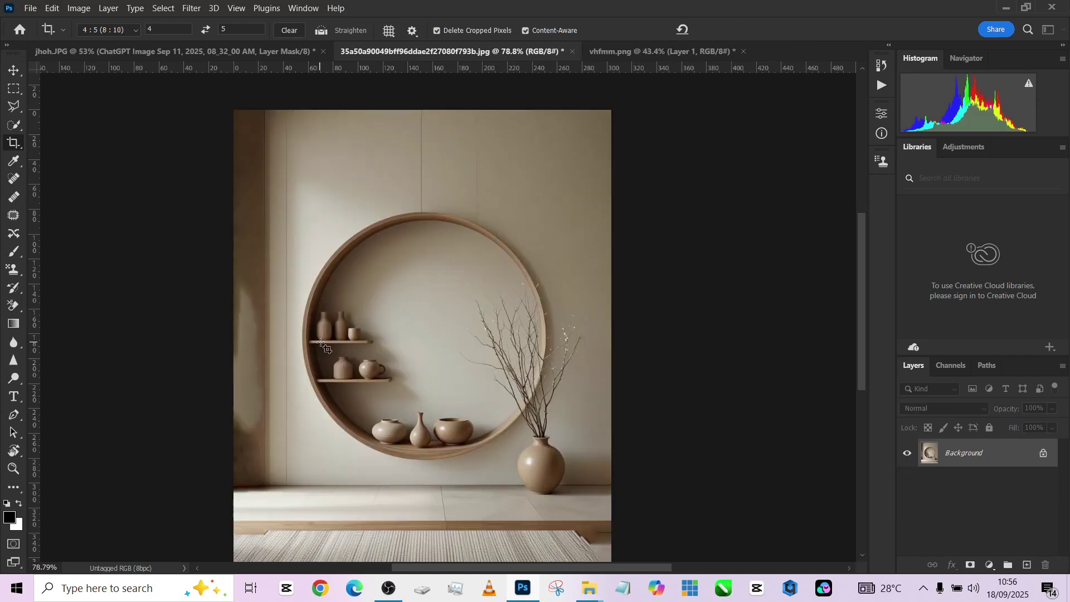
Choose the regular Clone Stamp with an enlarged brush, undoing one stray clone dab.
key(s)
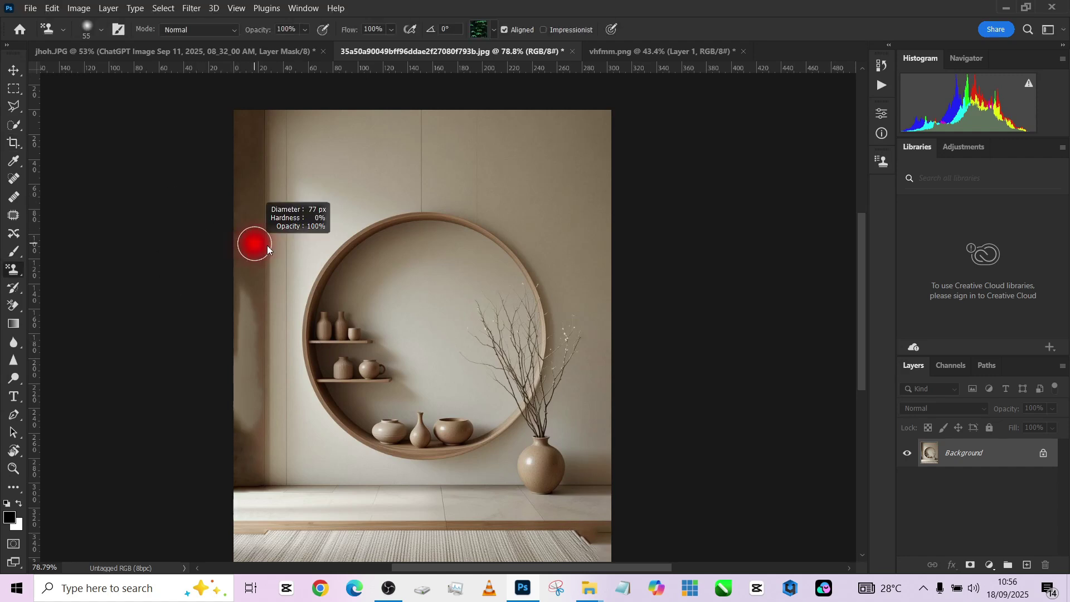
drag(249, 242, 251, 241)
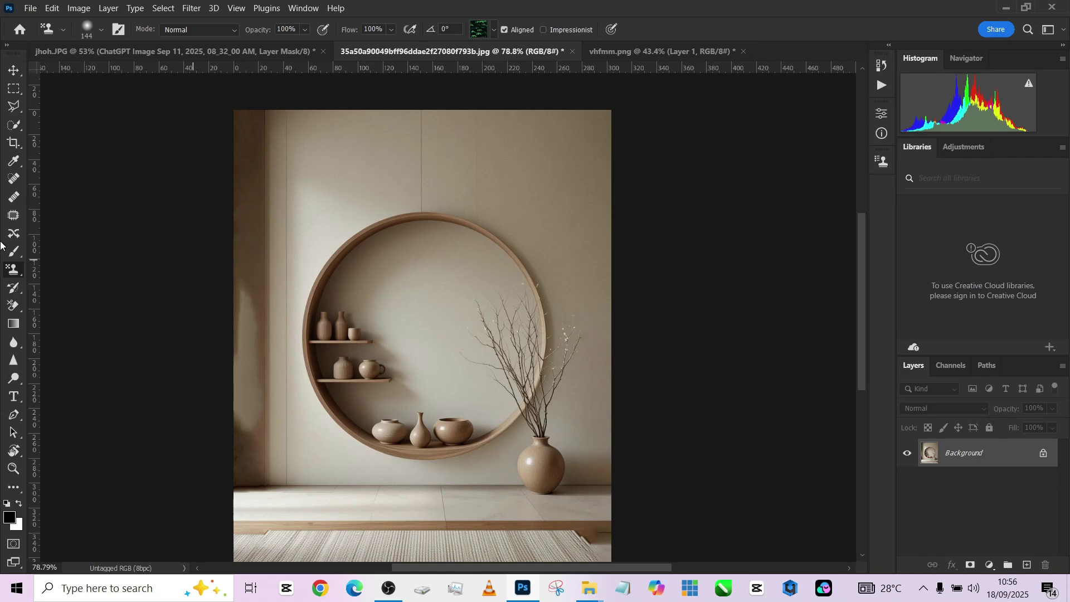
right_click(8, 273)
click(72, 268)
mouse_move(228, 217)
mouse_down()
mouse_move(238, 215)
mouse_move(236, 234)
mouse_up()
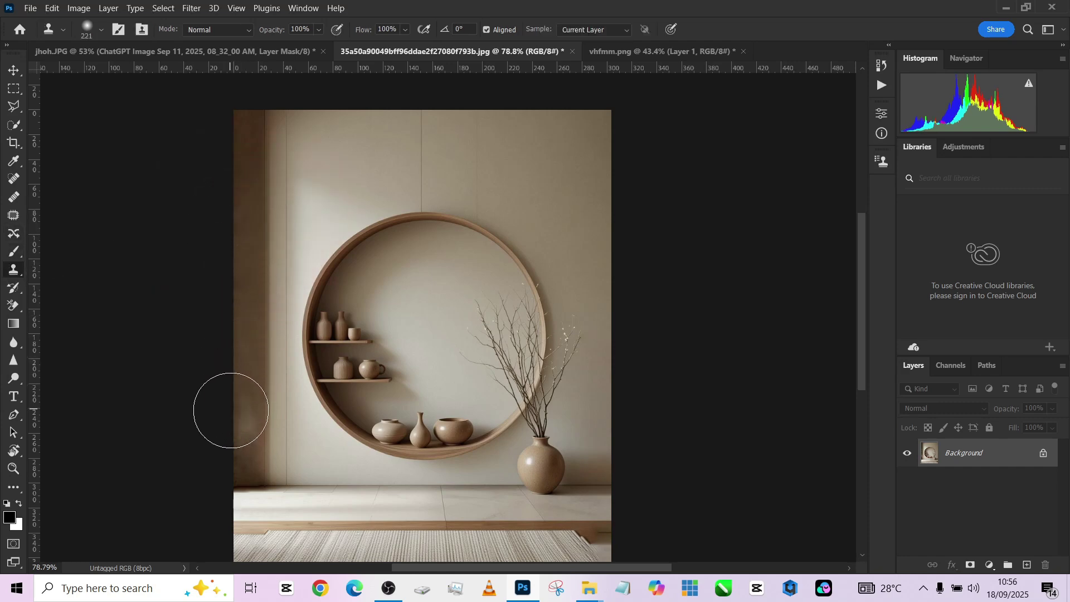
click(321, 416)
key(ctrl+z)
Clone rug texture over the rug's right edge.
scroll(471, 425, down, 3)
mouse_move(523, 446)
mouse_down()
mouse_move(535, 478)
mouse_move(520, 454)
mouse_move(495, 459)
mouse_move(567, 444)
mouse_up()
click(567, 444)
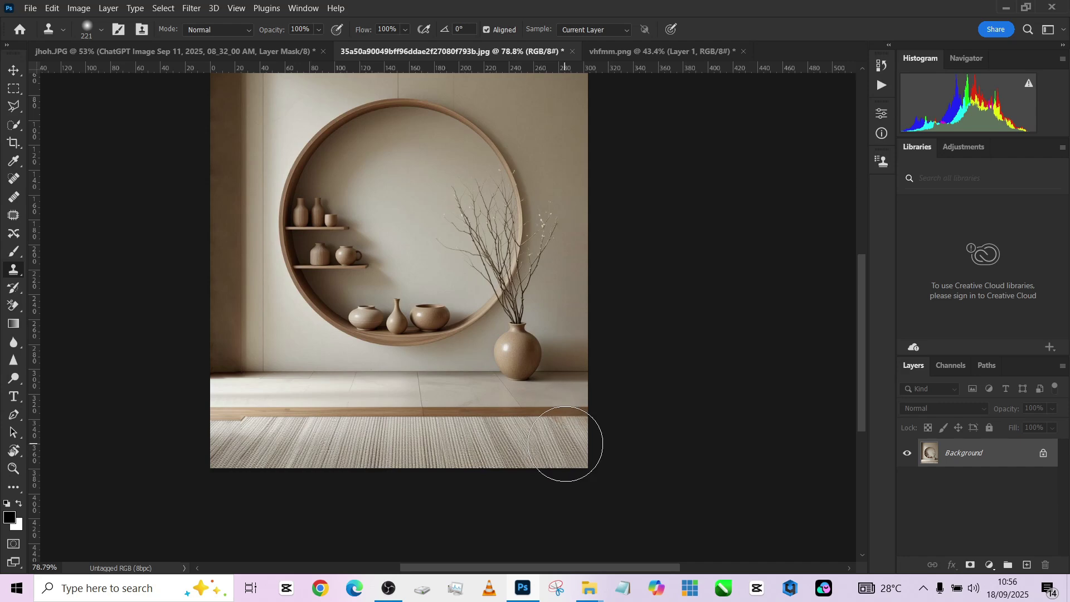
click(565, 444)
scroll(557, 443, down, 2)
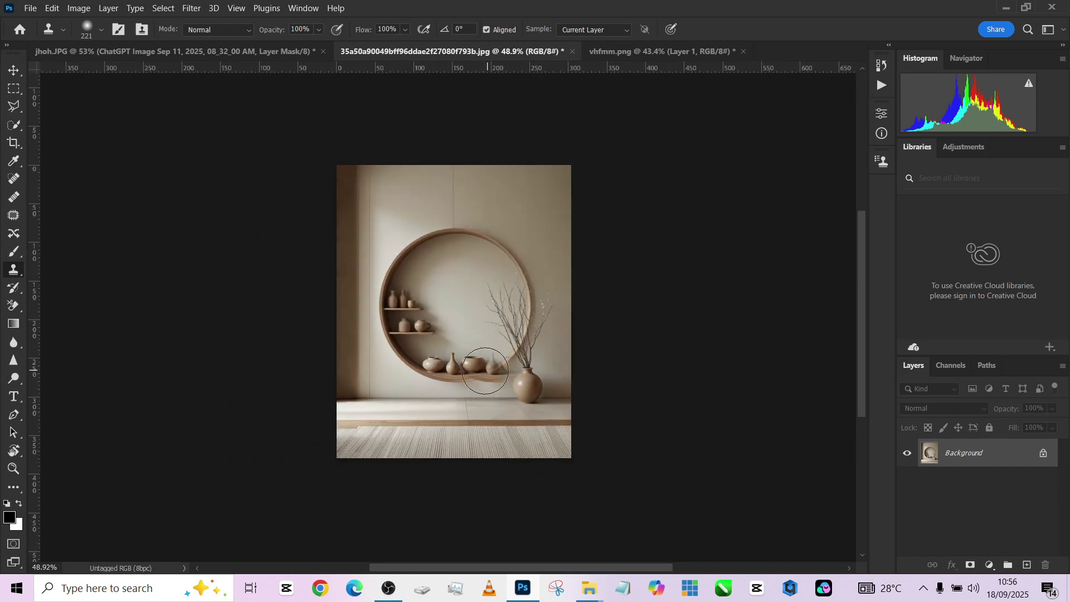
scroll(493, 342, up, 2)
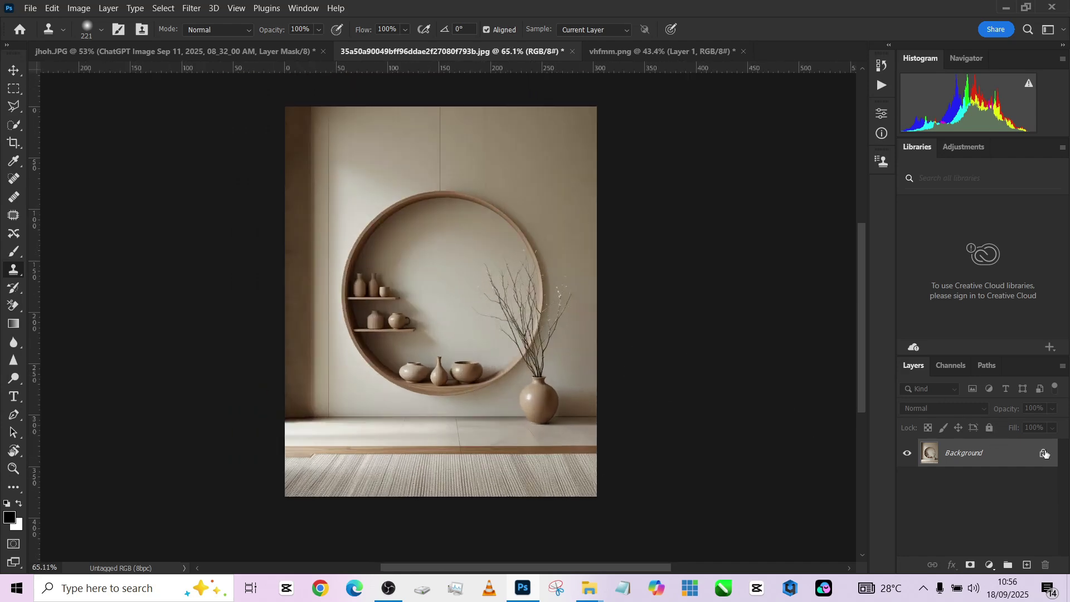
Unlock the room photo's background and move it into vhfmm.png.
click(1043, 453)
key(v)
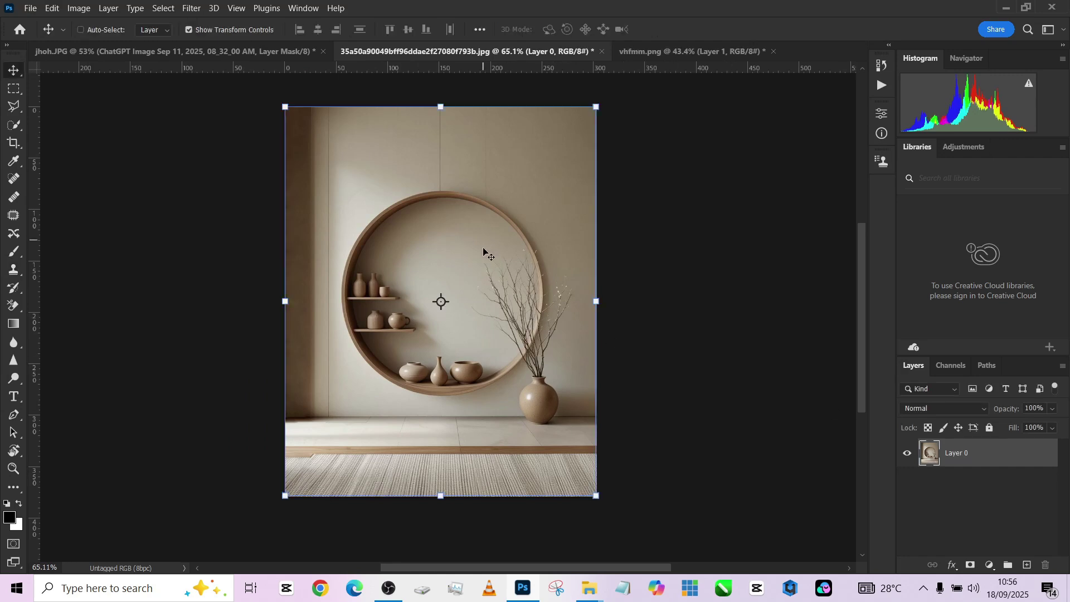
drag(499, 176, 454, 284)
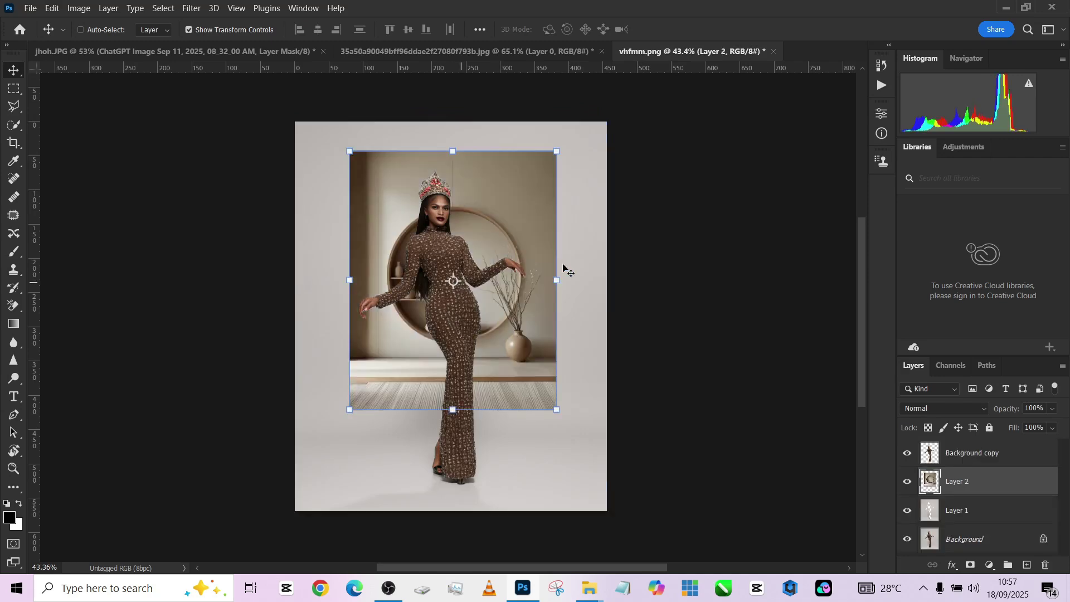
drag(507, 305, 499, 304)
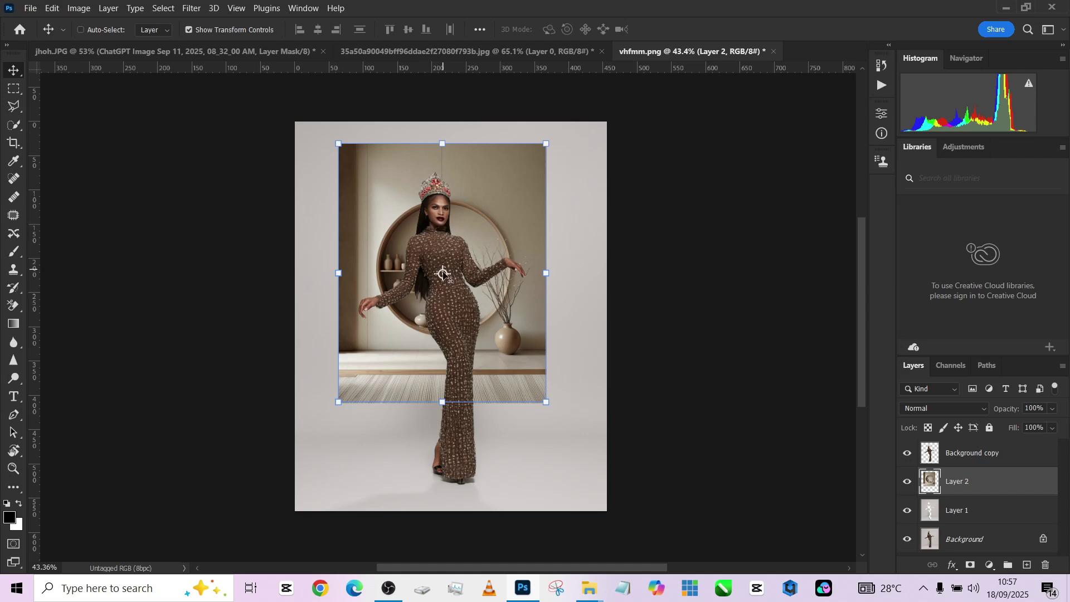
Free-transform the room photo, enlarging it to about 155%.
key(ctrl+t)
drag(443, 273, 433, 226)
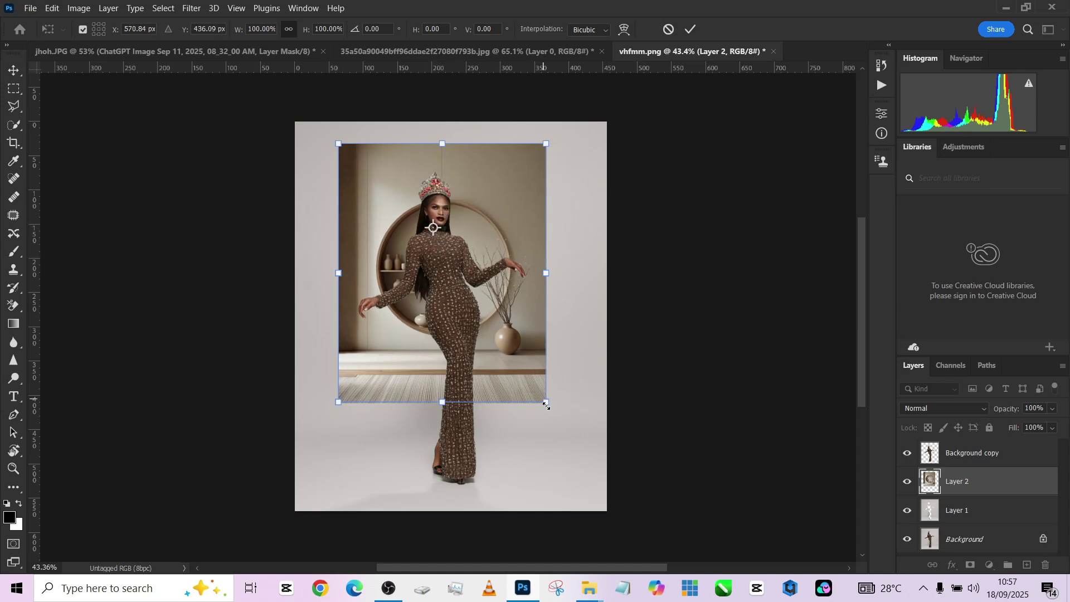
drag(547, 407, 613, 513)
drag(434, 227, 430, 230)
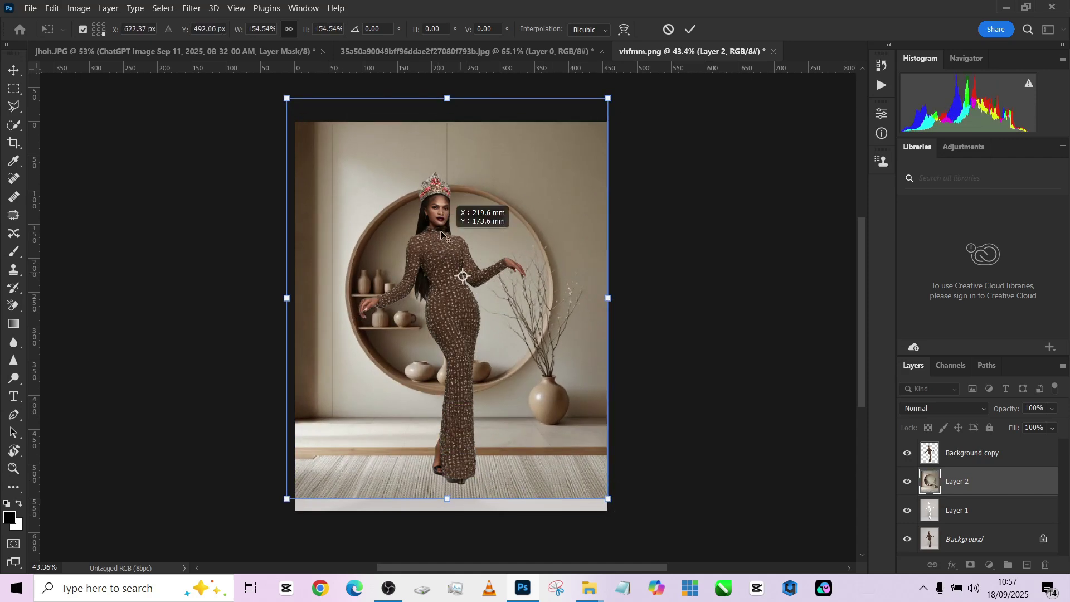
drag(607, 498, 616, 509)
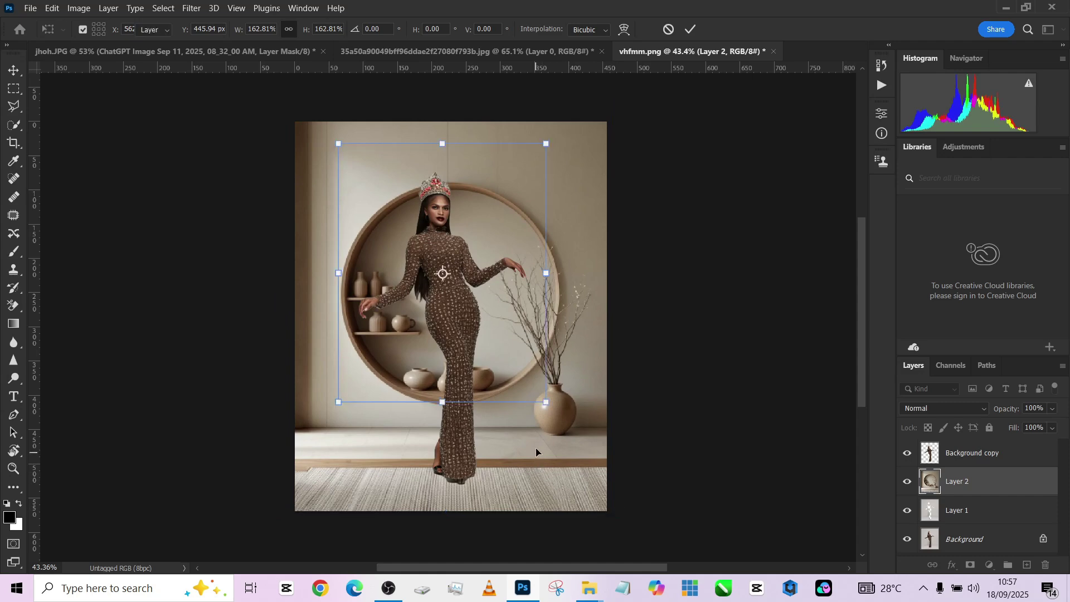
double_click(537, 447)
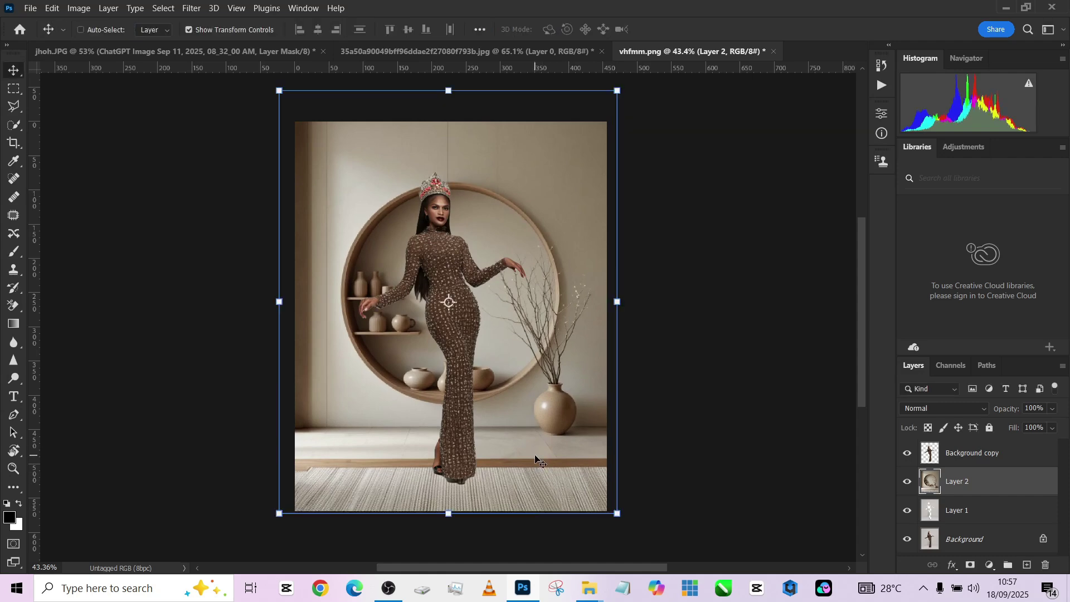
Reposition and stretch the room photo behind the woman, then apply the transform.
drag(535, 457, 530, 437)
drag(443, 500, 443, 505)
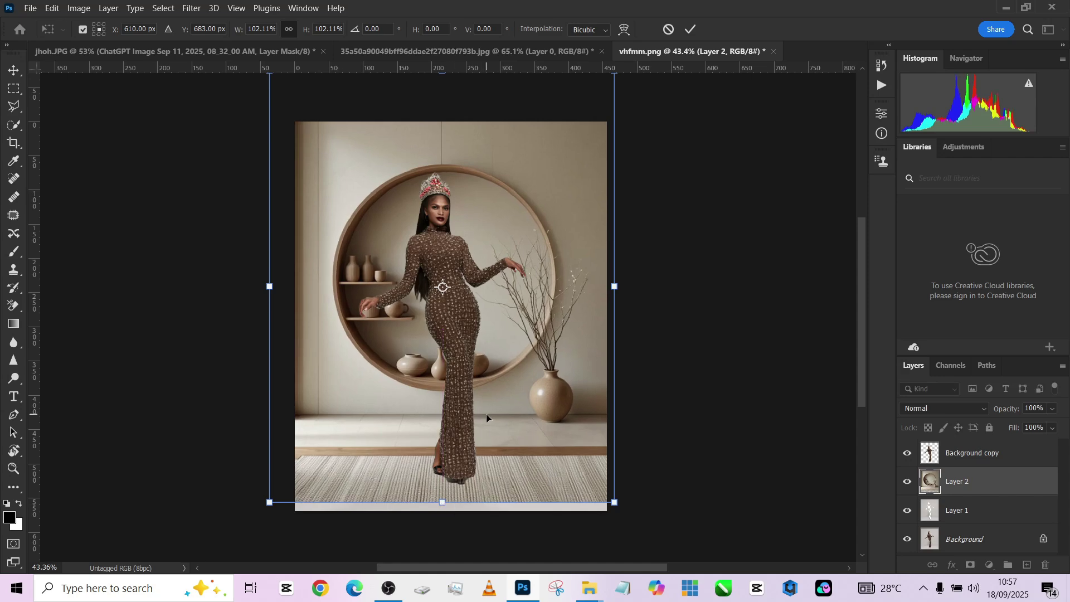
drag(517, 404, 519, 388)
click(691, 29)
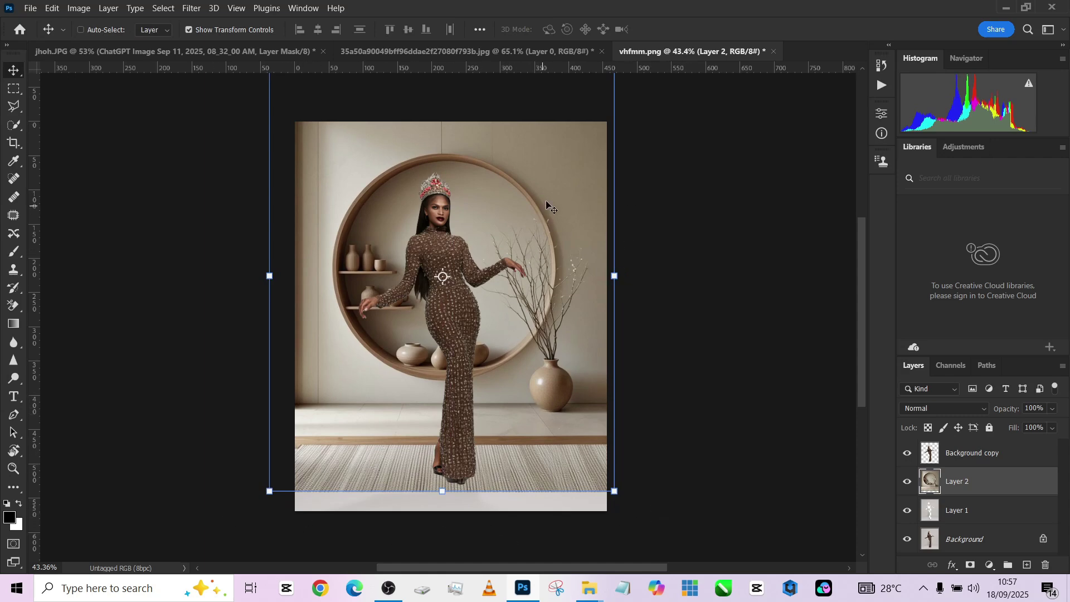
drag(545, 203, 547, 238)
key(ctrl+z)
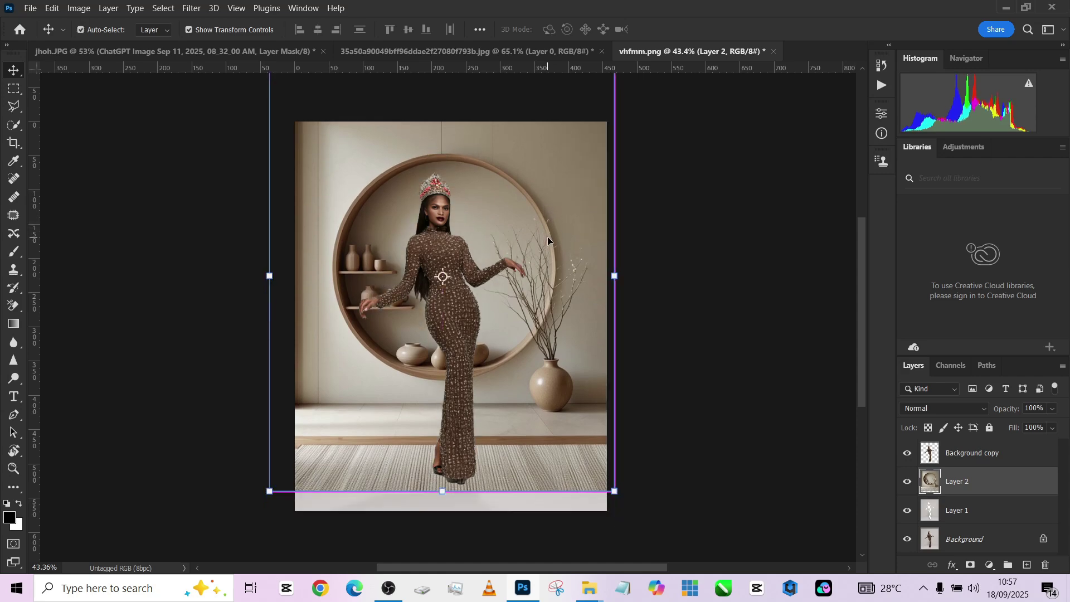
key(ctrl)
Select the bottom strip and try a Content-Aware fill, then undo it.
click(14, 91)
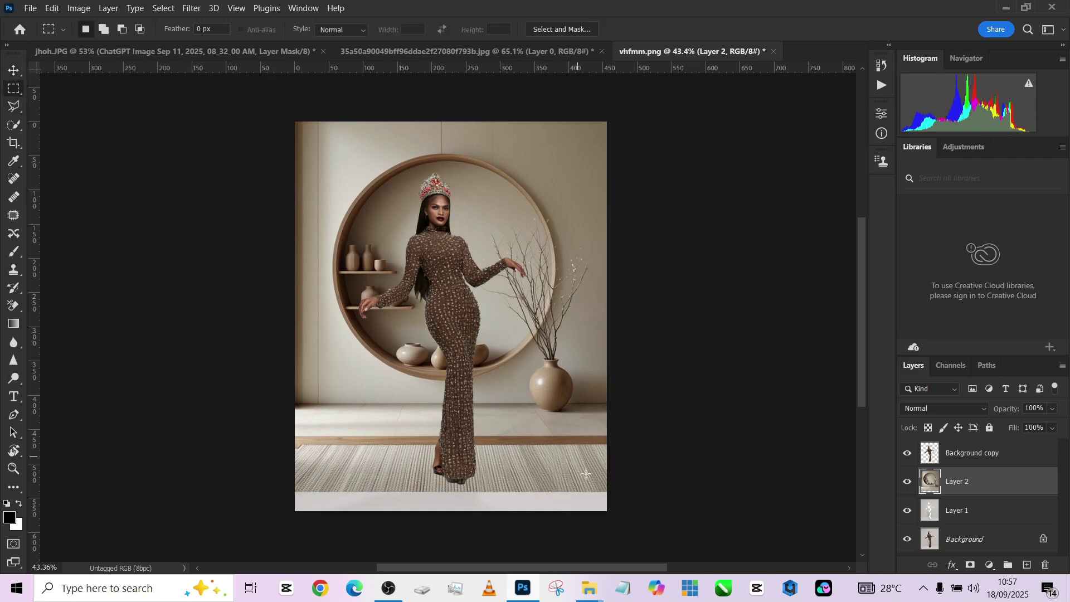
drag(654, 532, 188, 463)
right_click(377, 478)
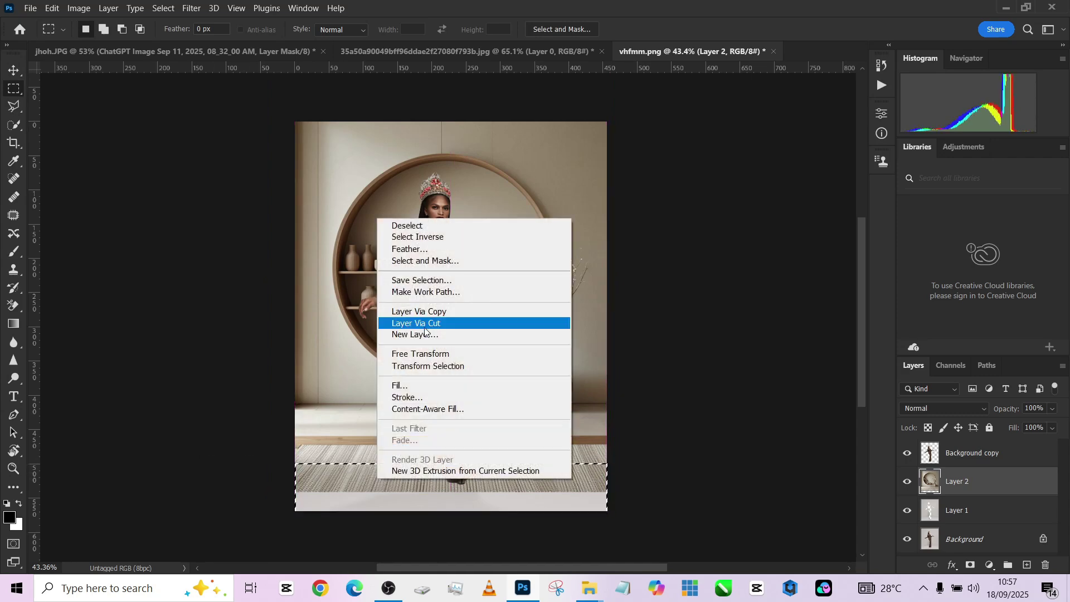
click(413, 385)
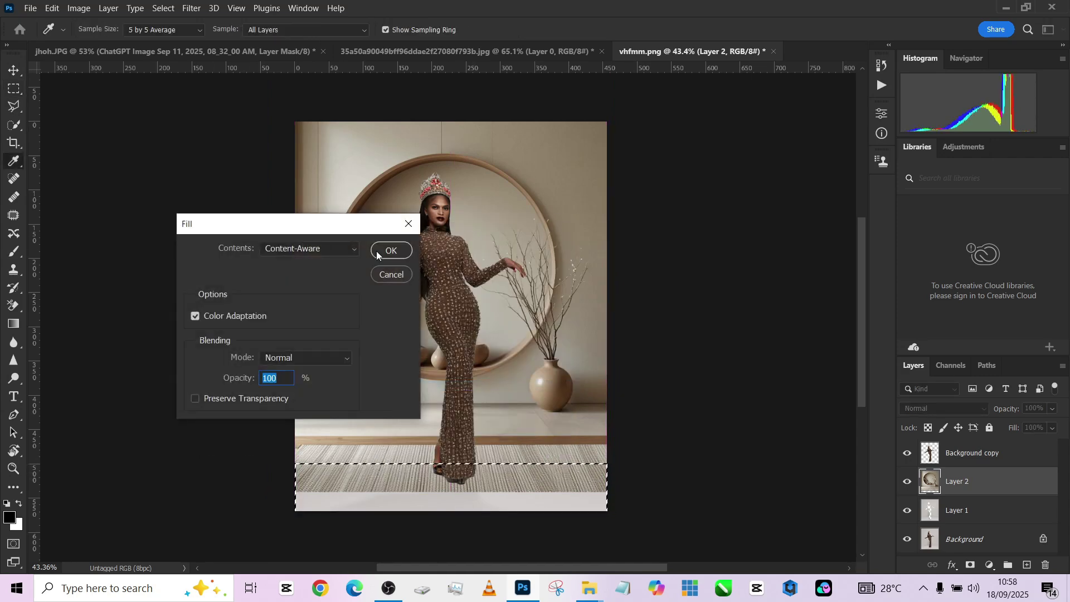
click(382, 251)
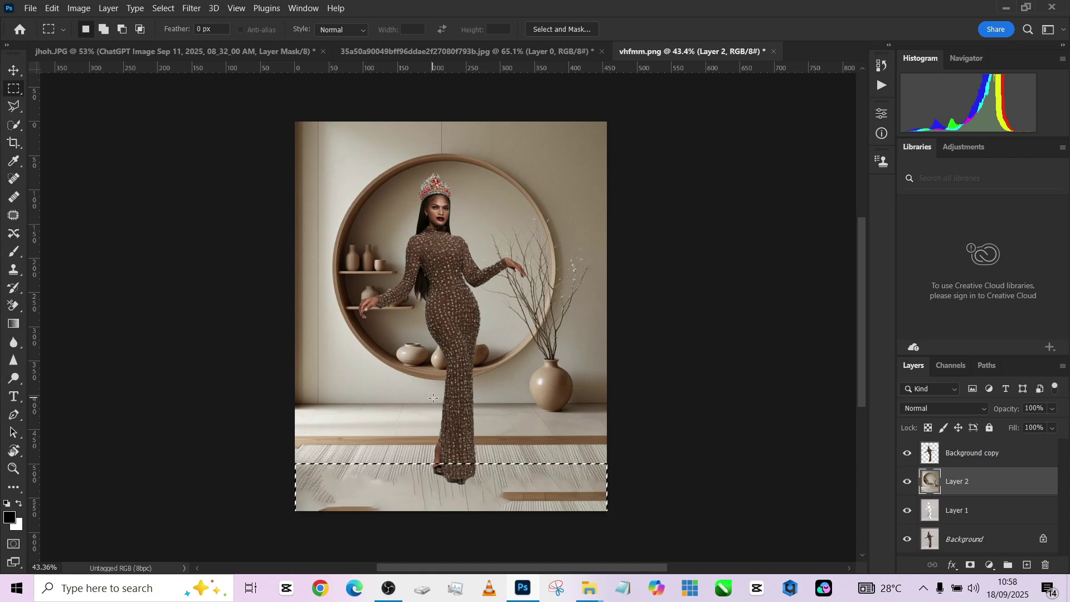
key(ctrl+z)
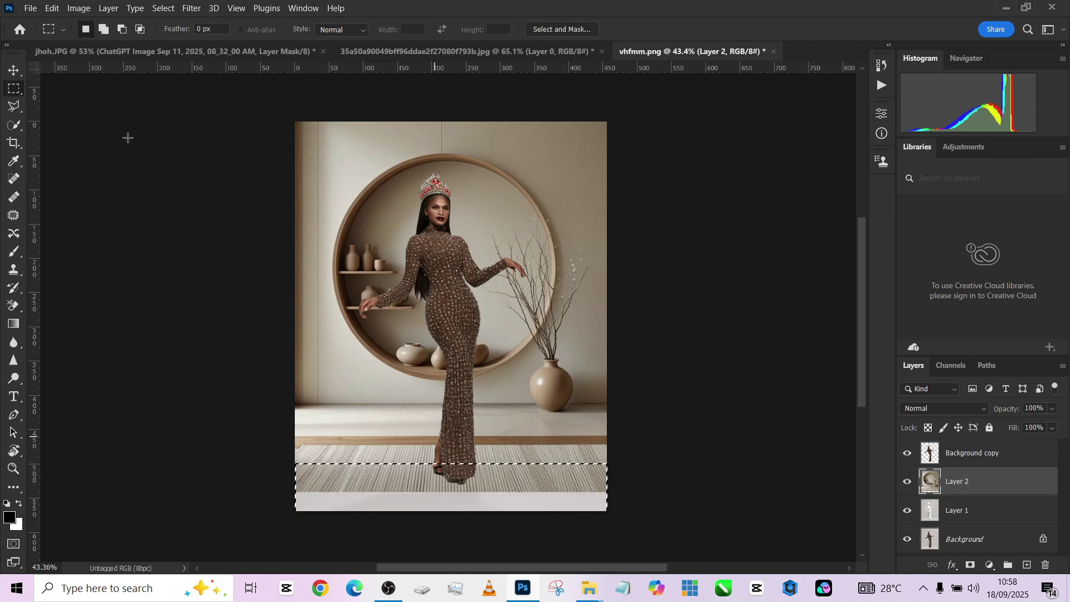
Content-Aware Scale the rug strip down to the canvas bottom and deselect.
click(51, 9)
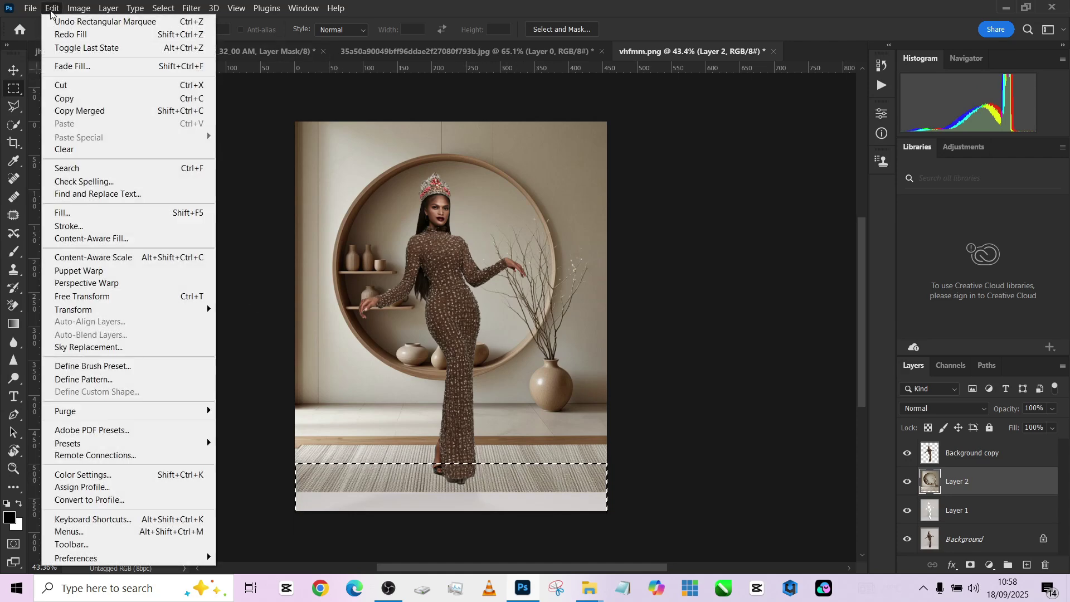
click(104, 258)
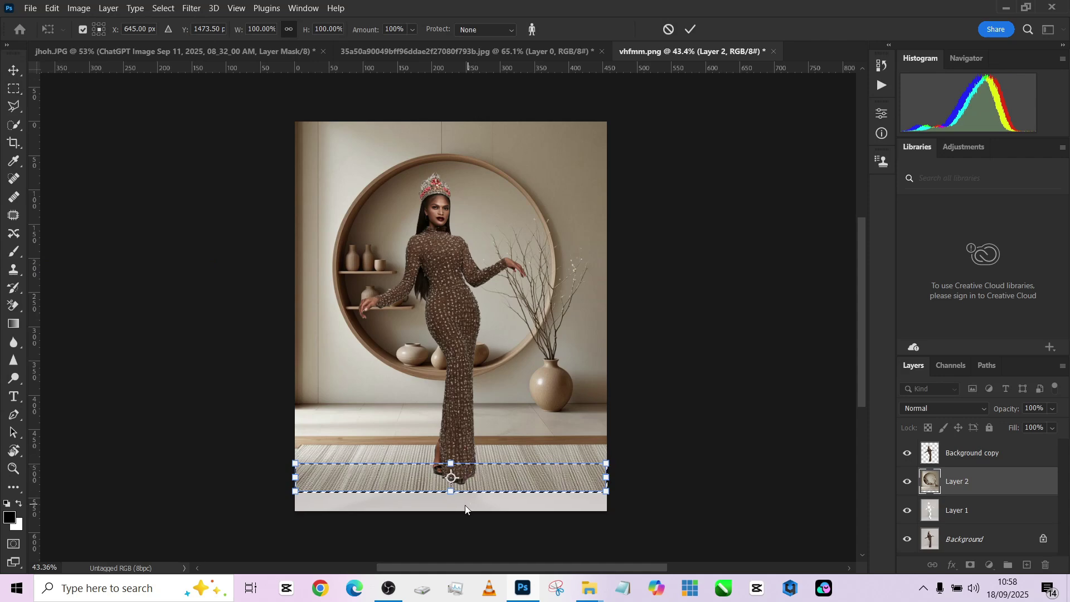
drag(451, 490, 450, 509)
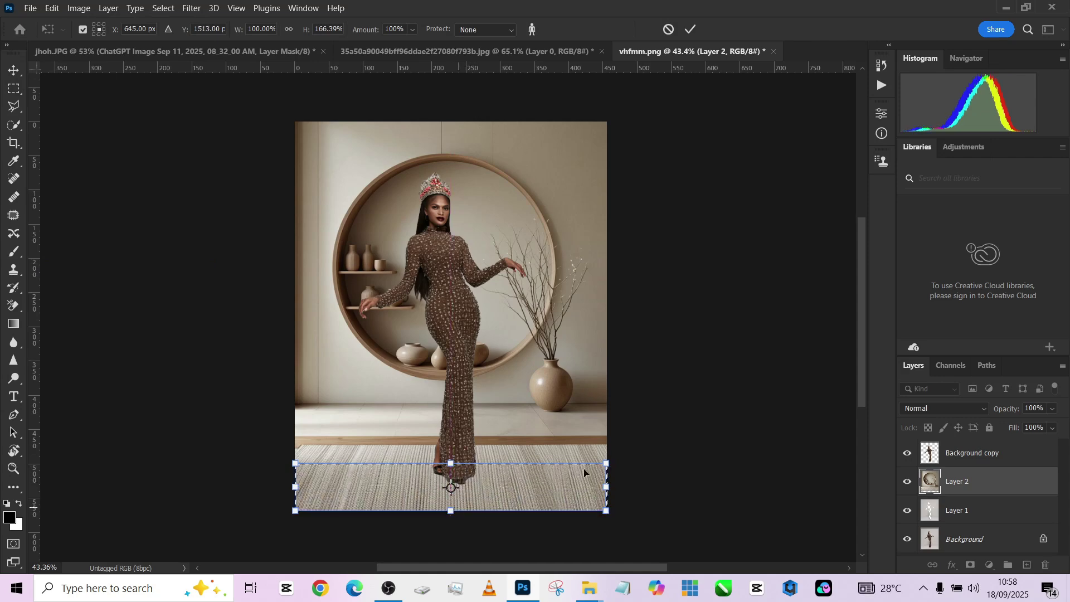
click(690, 29)
key(ctrl+d)
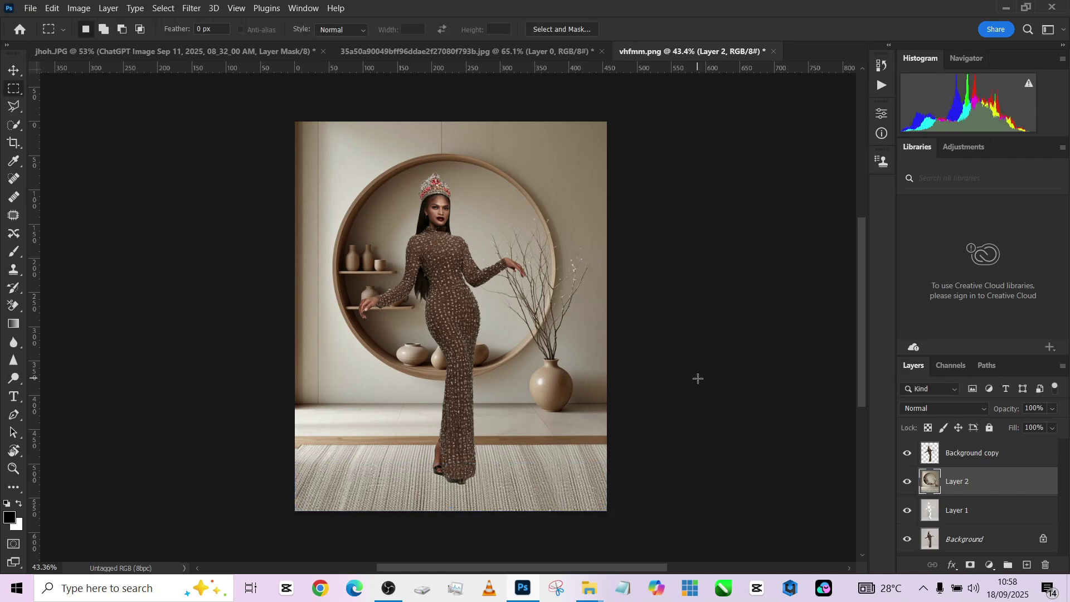
Set the room layer to Overlay and add a mid-grey 727272 solid colour fill above Layer 1.
click(916, 408)
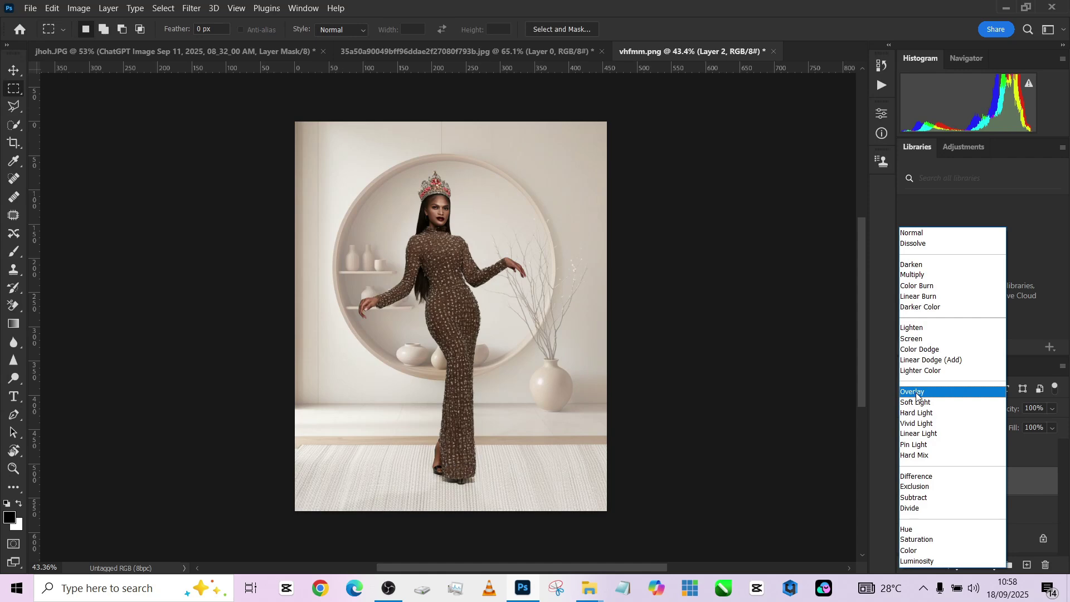
click(917, 392)
click(1000, 511)
click(990, 566)
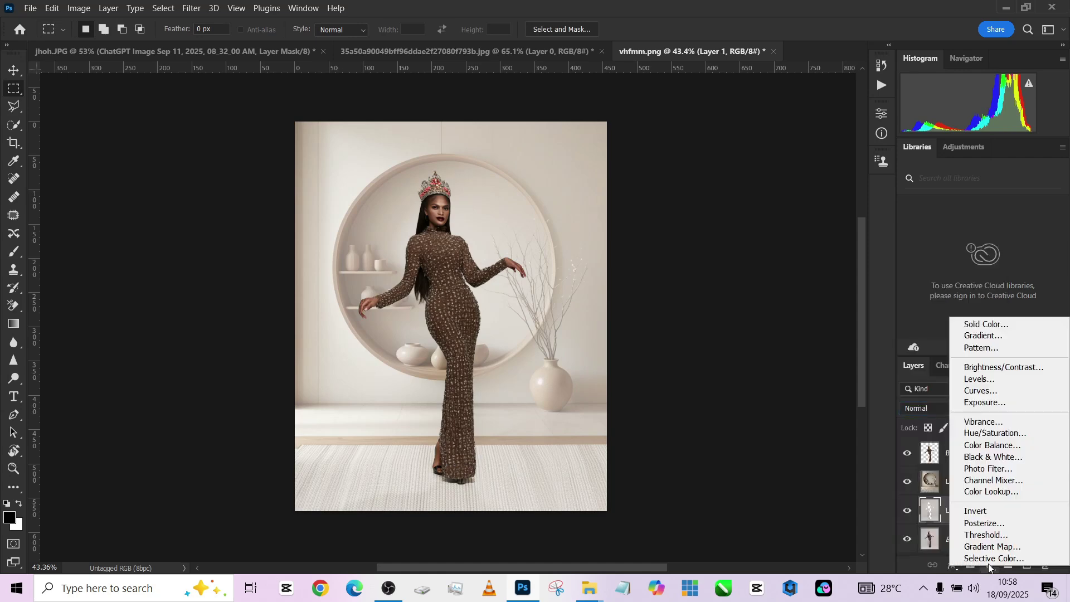
click(985, 324)
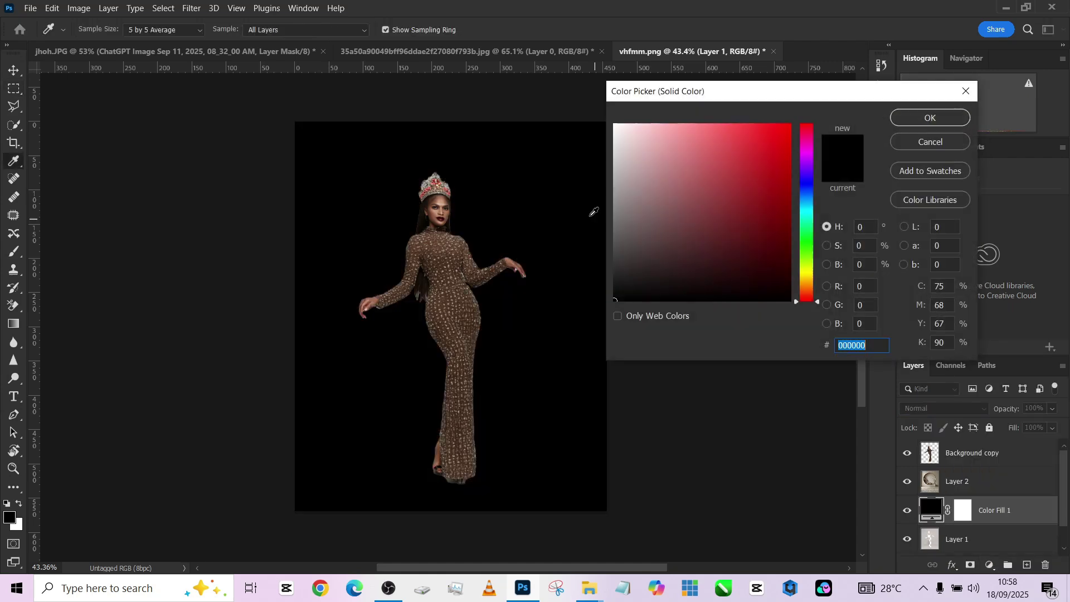
click(614, 221)
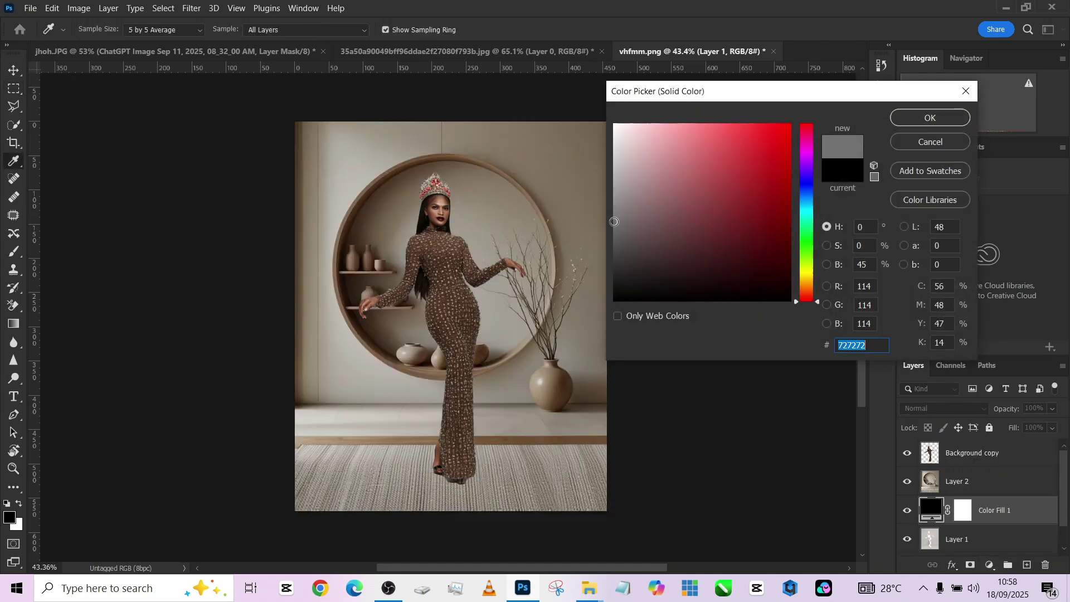
click(927, 119)
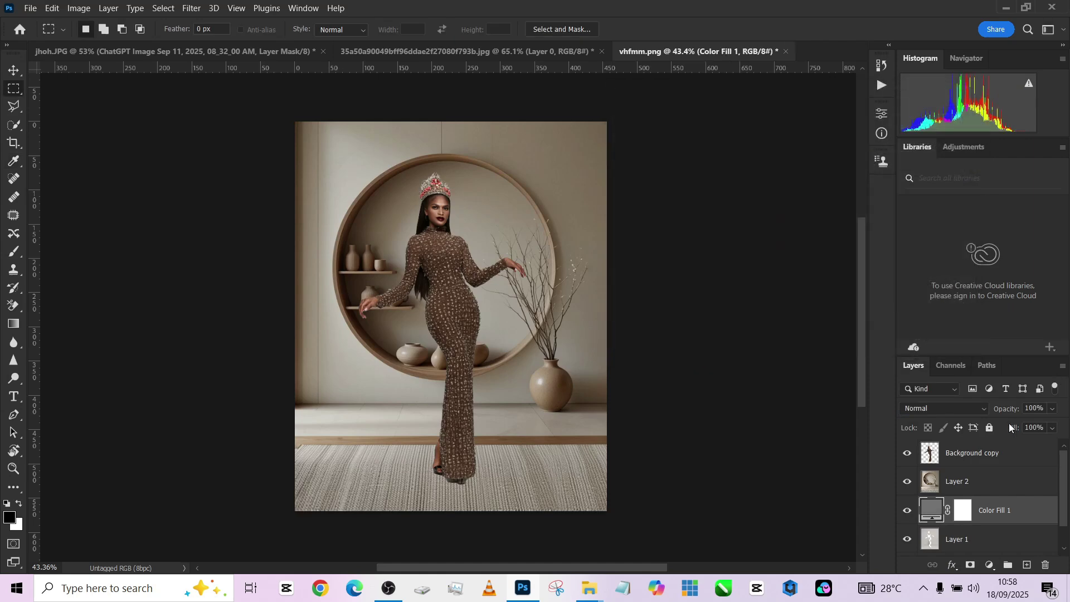
Delete the grey fill layer, and try Overlay on Layer 2 before reverting to Normal.
scroll(993, 496, down, 1)
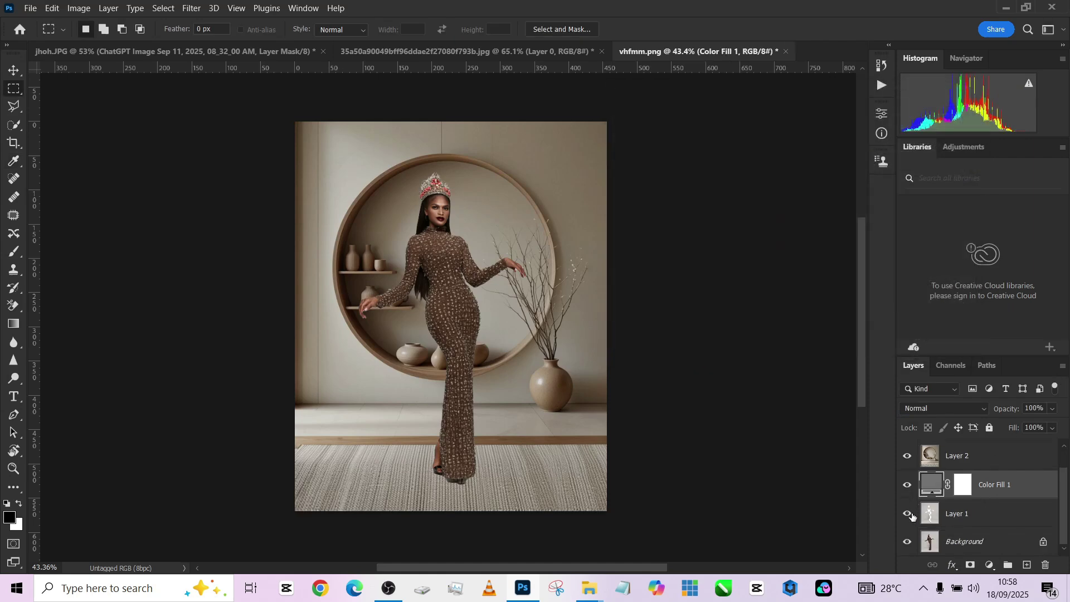
click(908, 517)
click(908, 513)
key(Delete)
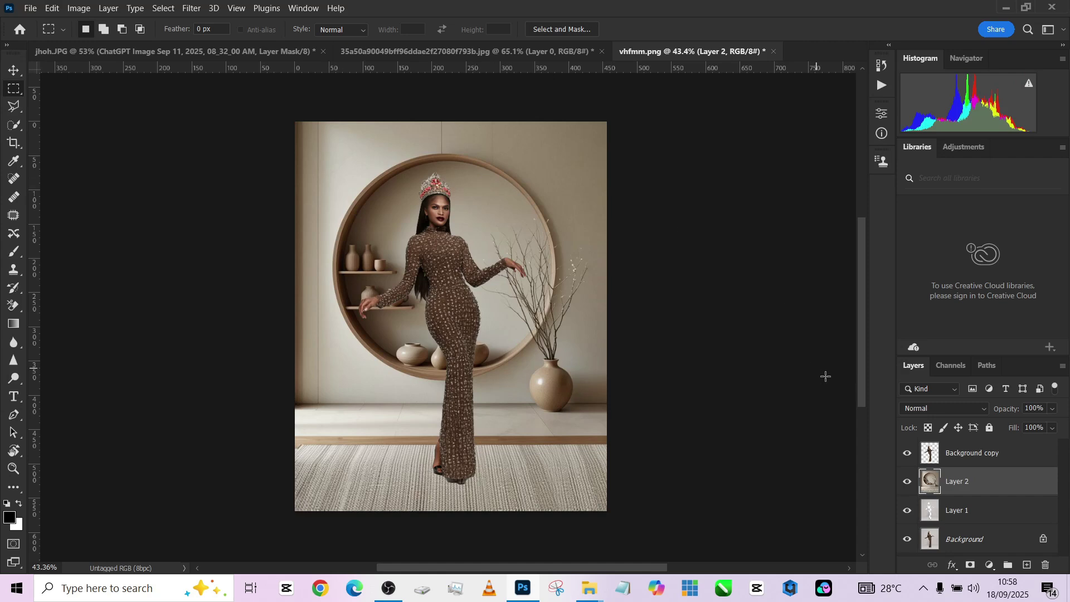
click(911, 409)
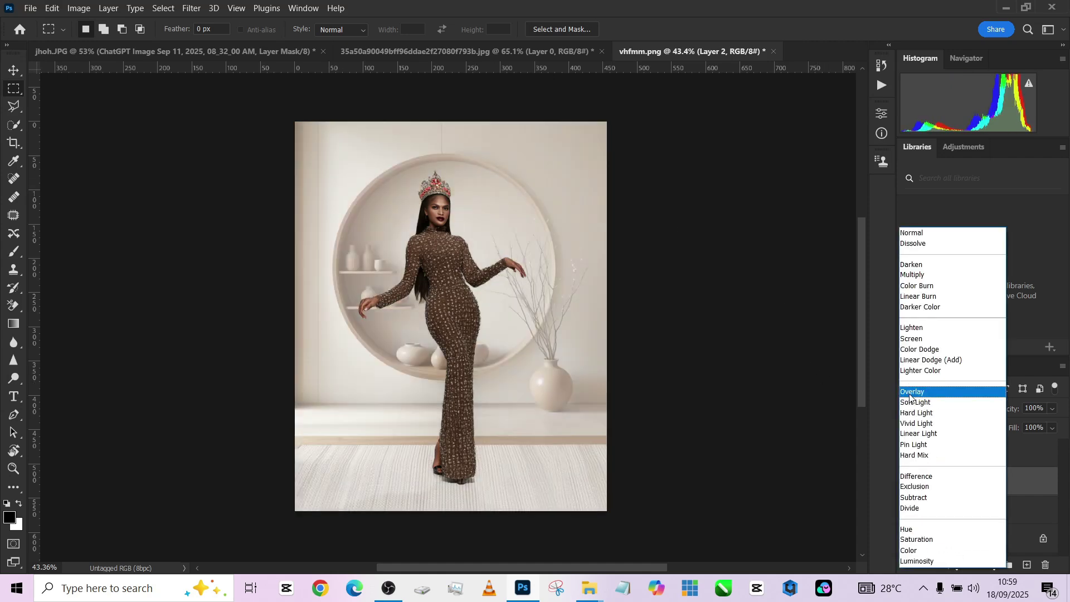
click(909, 393)
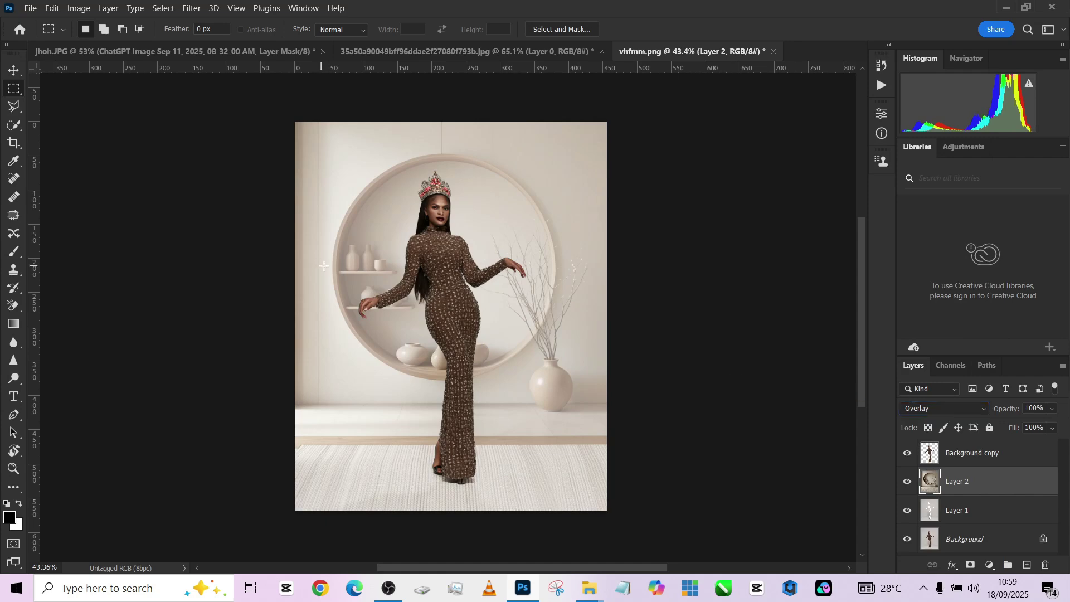
key(ctrl+z)
Add a neutral grey 7a7979 solid colour fill layer above Layer 1.
click(990, 507)
click(989, 565)
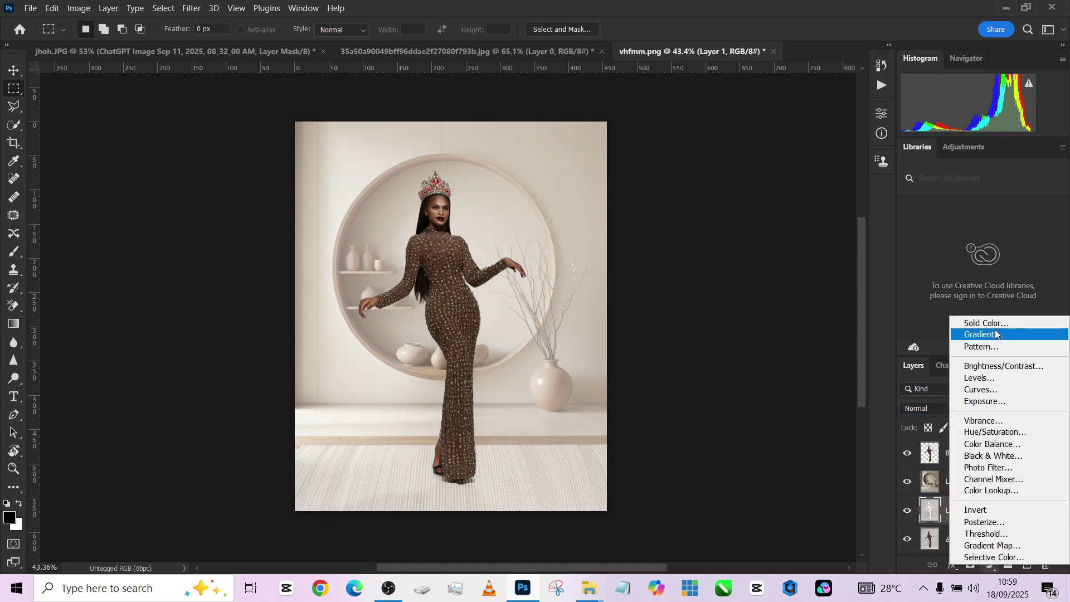
click(994, 327)
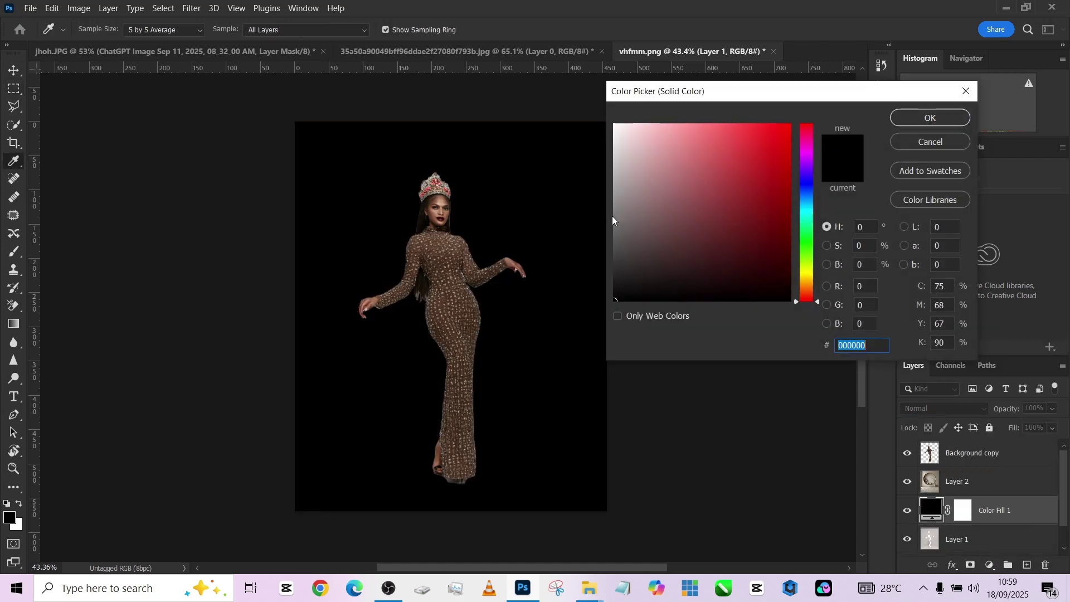
click(614, 216)
click(947, 118)
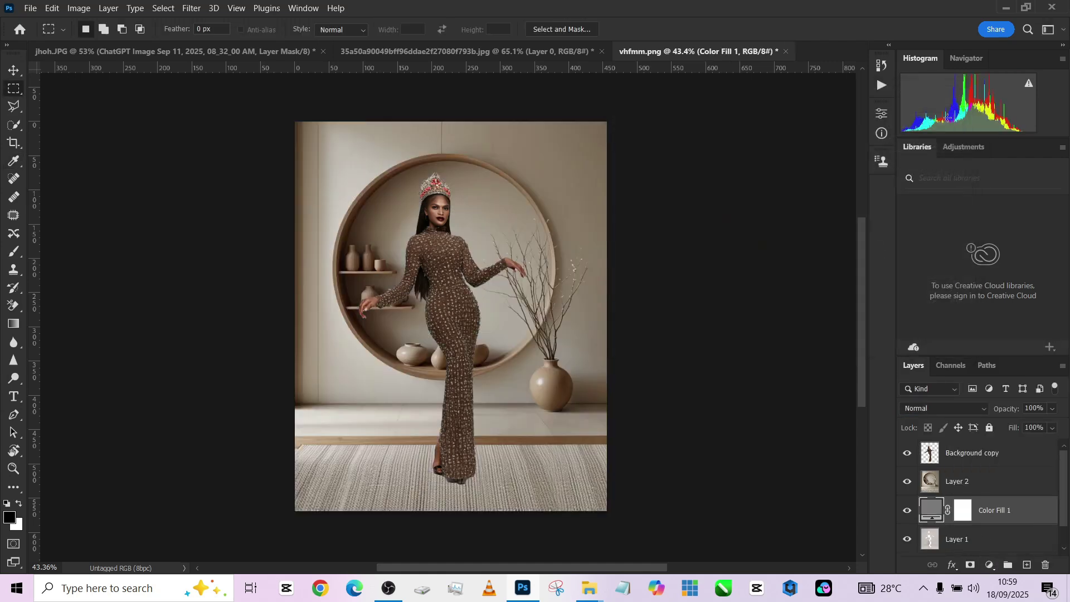
click(683, 232)
Add a Black & White adjustment layer above the Background copy figure layer.
click(991, 456)
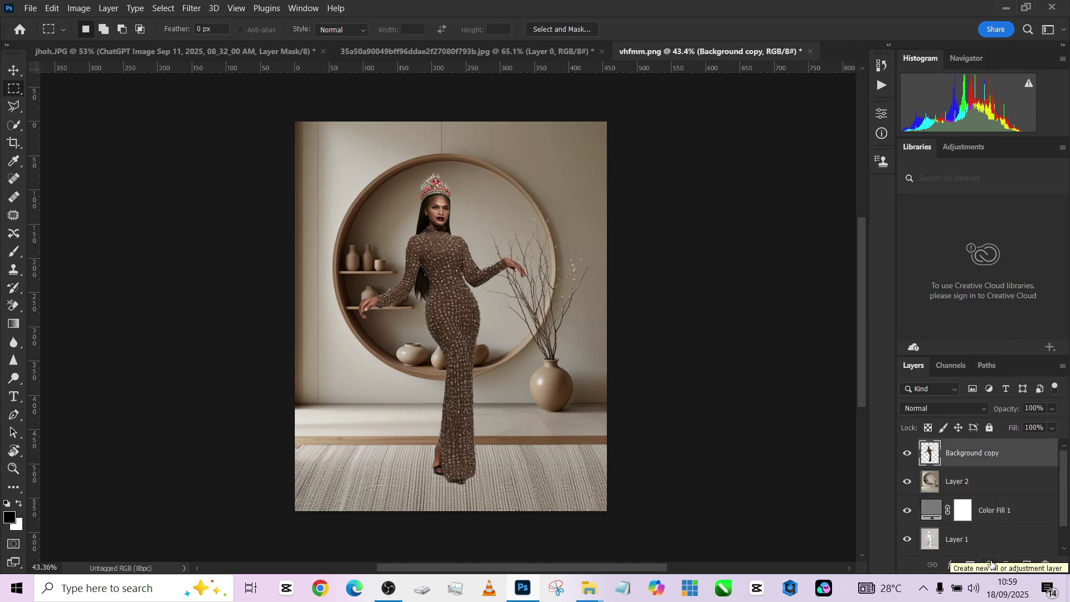
click(990, 564)
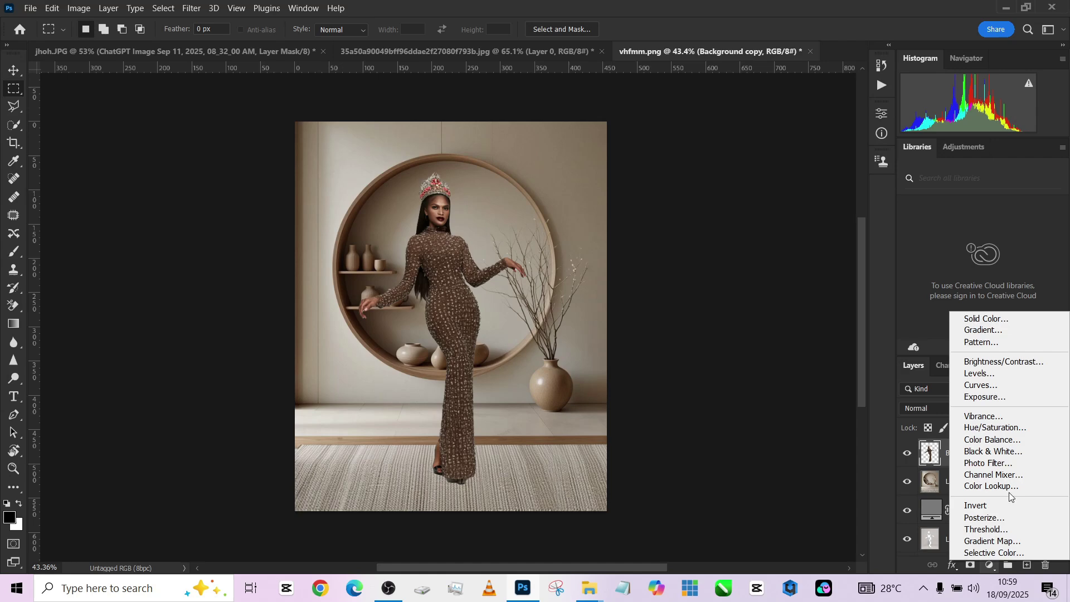
click(1000, 452)
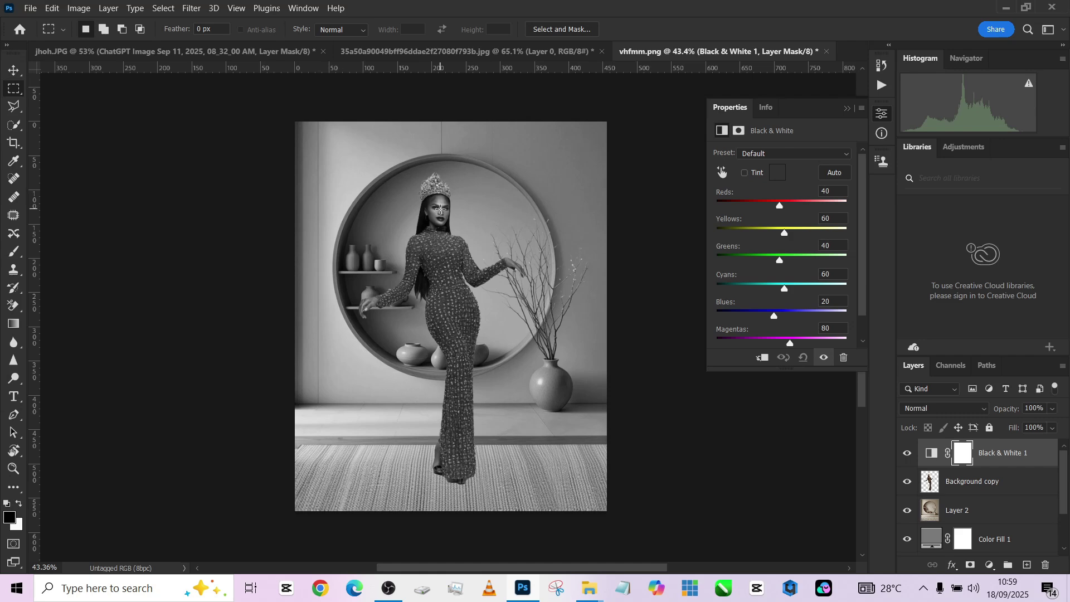
Clip a Curves adjustment to Background copy, darkening midtones and pulling in the black point.
click(1009, 481)
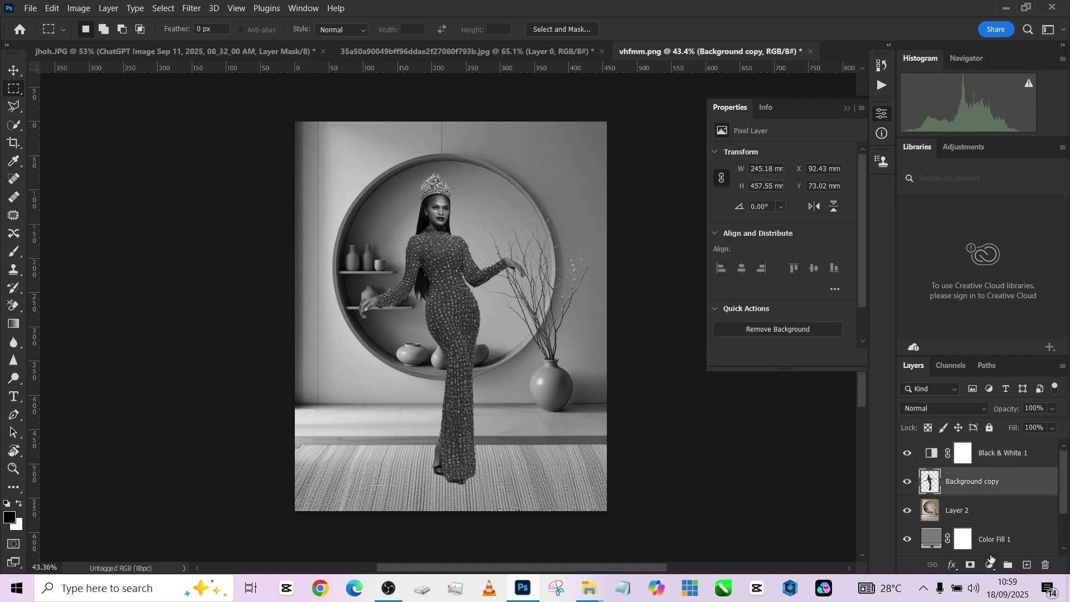
click(990, 564)
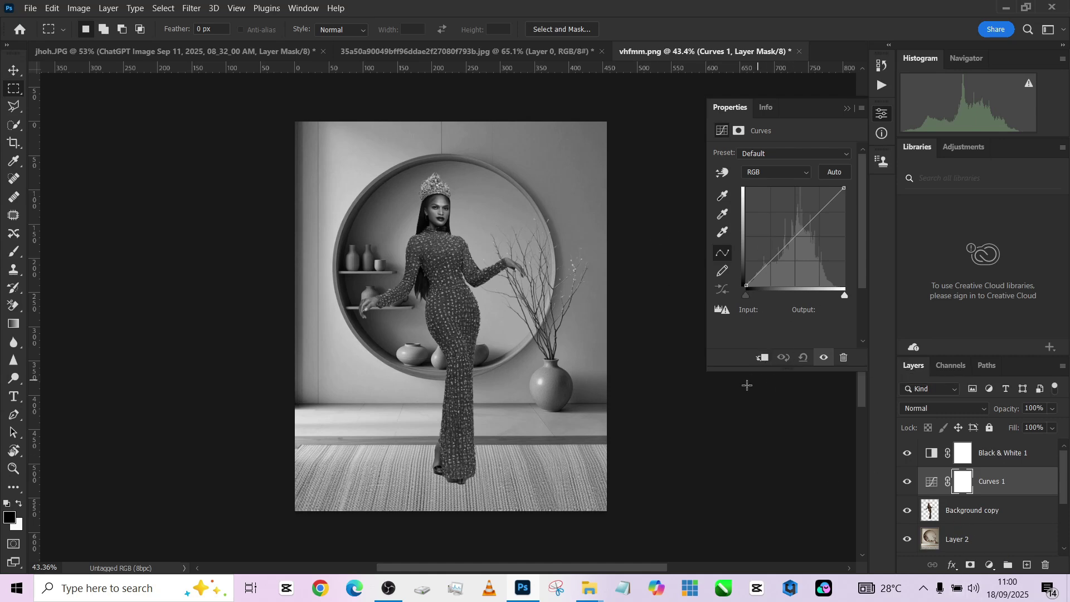
click(762, 359)
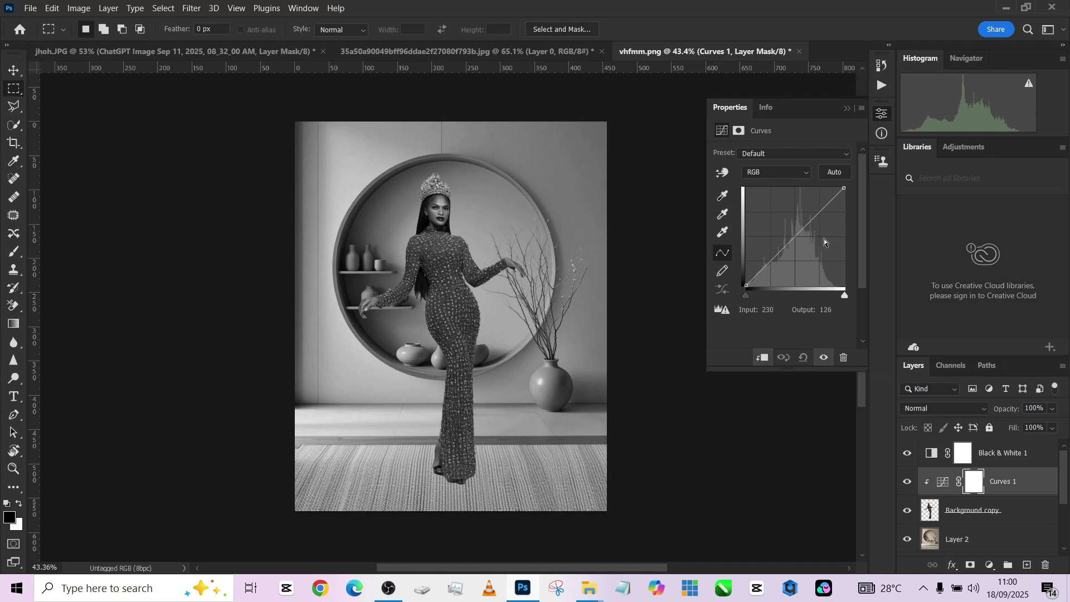
drag(790, 232, 791, 239)
mouse_move(747, 287)
mouse_down()
mouse_move(758, 295)
mouse_move(746, 282)
mouse_up()
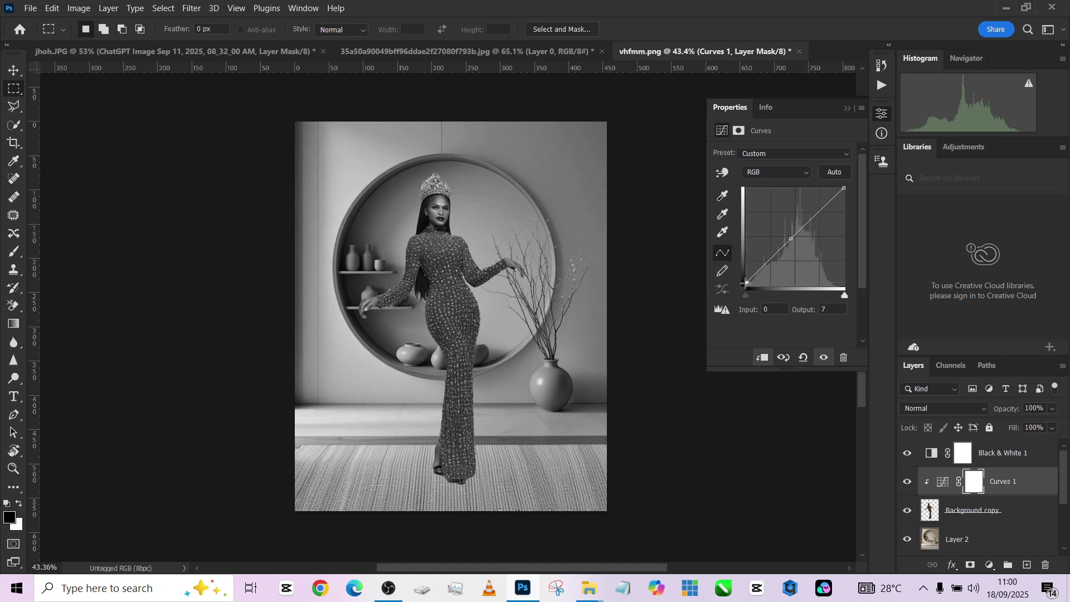
Hide Black & White 1 and briefly toggle Curves 1 and the other layers to inspect.
click(908, 454)
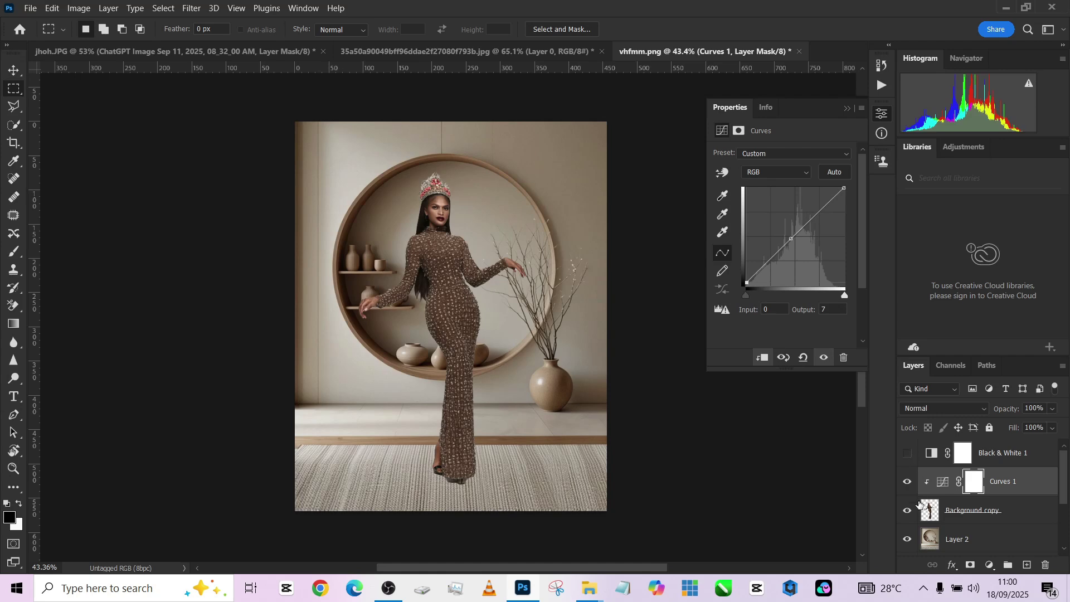
click(906, 482)
click(906, 482)
scroll(915, 518, down, 3)
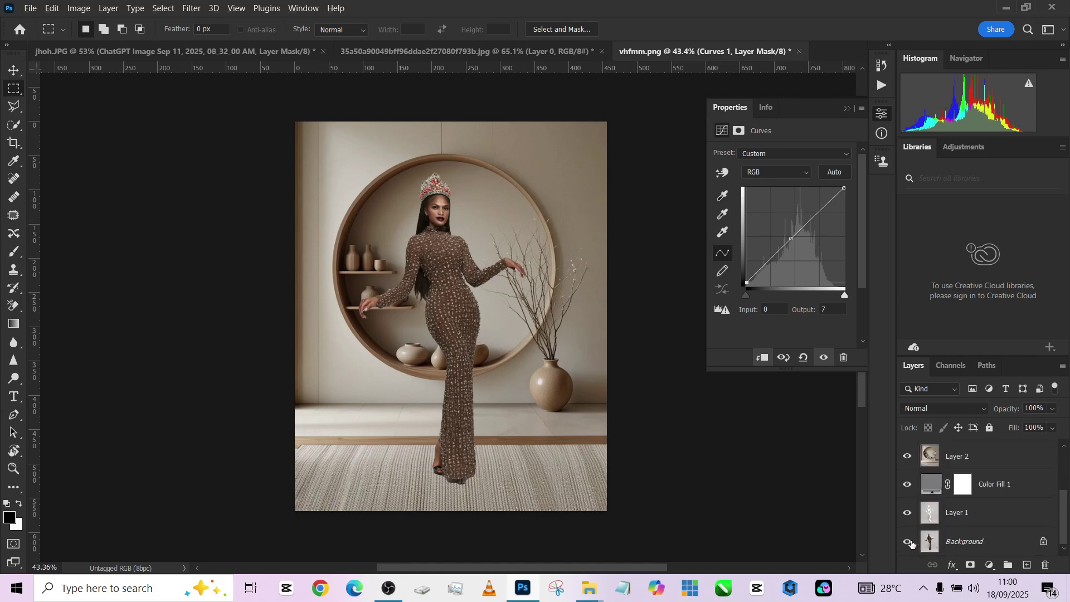
alt+click(908, 541)
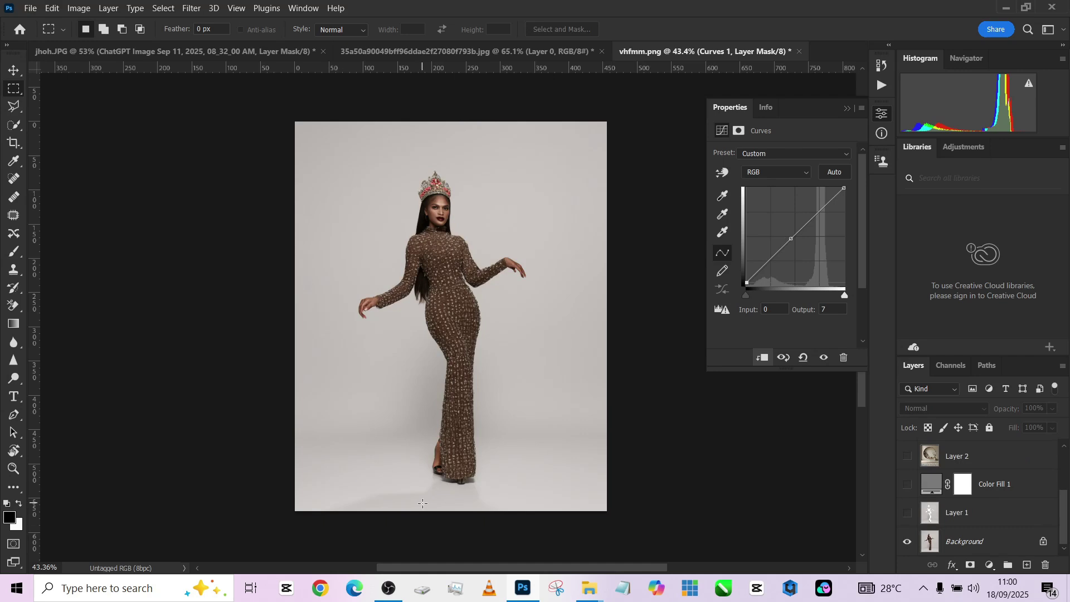
alt+click(907, 546)
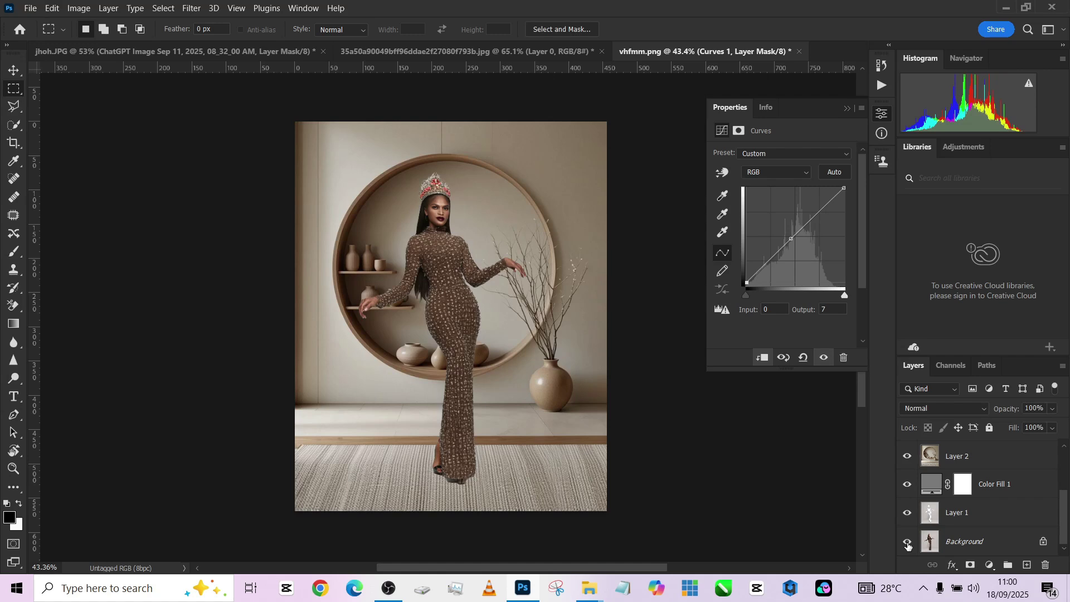
Duplicate Layer 1, move the copy above Curves 1, and set it to Linear Burn.
click(978, 522)
key(ctrl+j)
drag(980, 522, 983, 472)
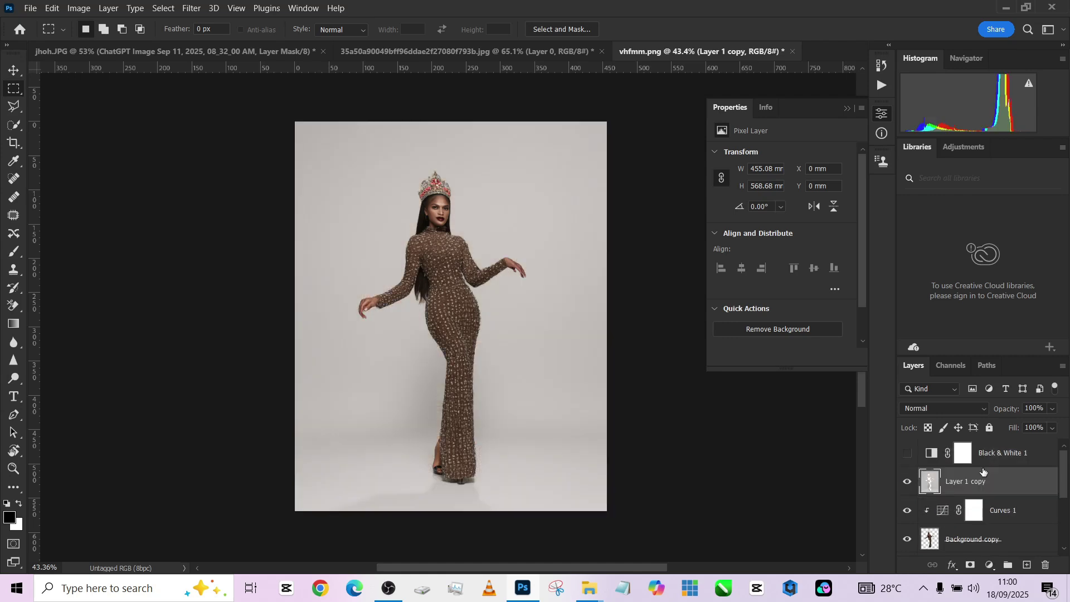
click(921, 413)
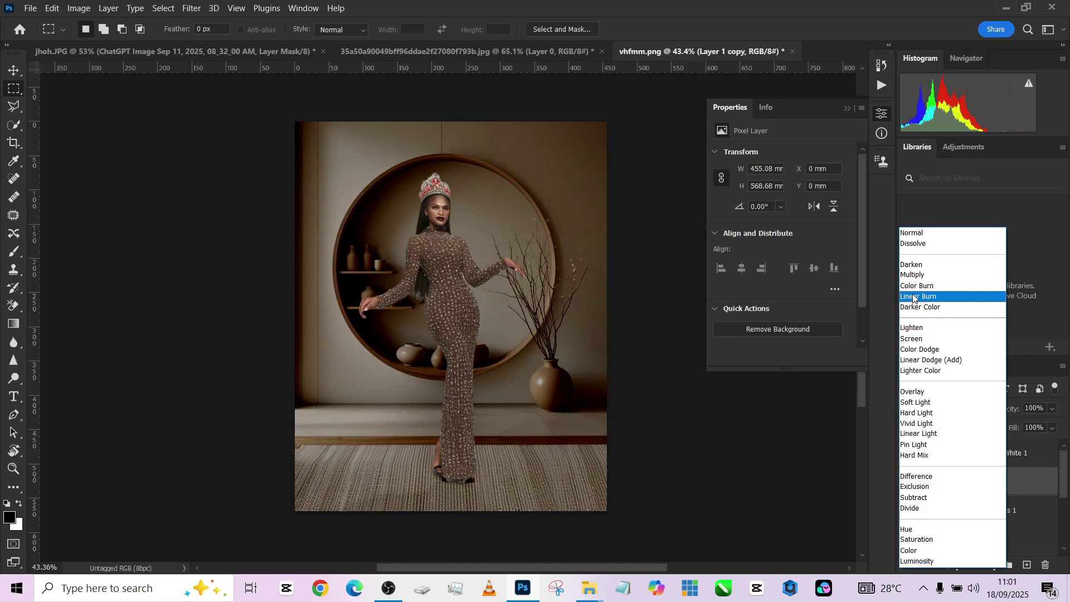
click(914, 296)
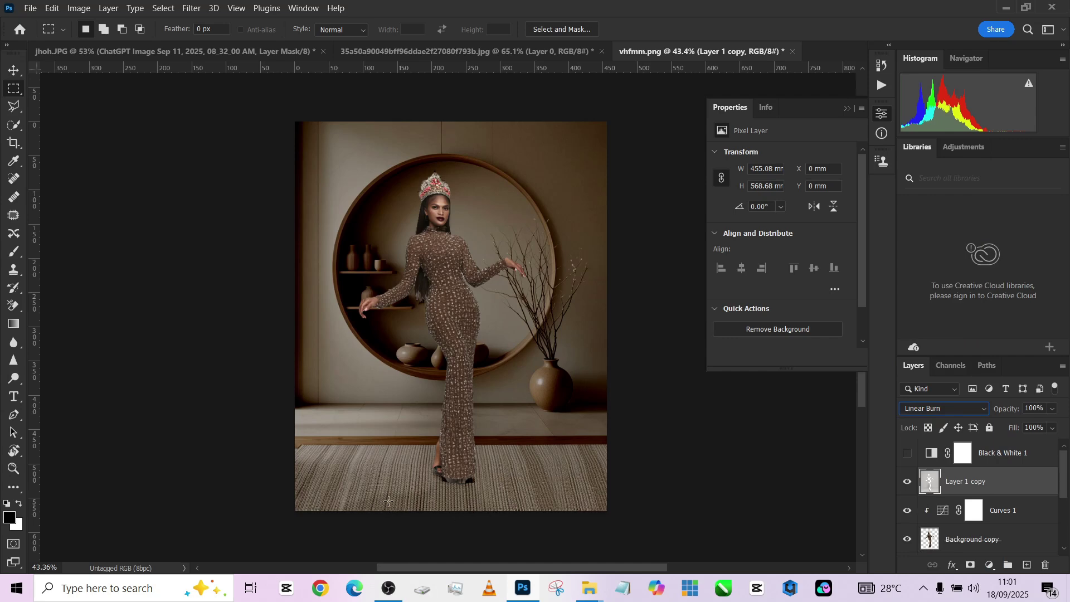
Apply Levels to Layer 1 copy: input 56 / 1.43 / 221, output 0–227.
key(ctrl+l)
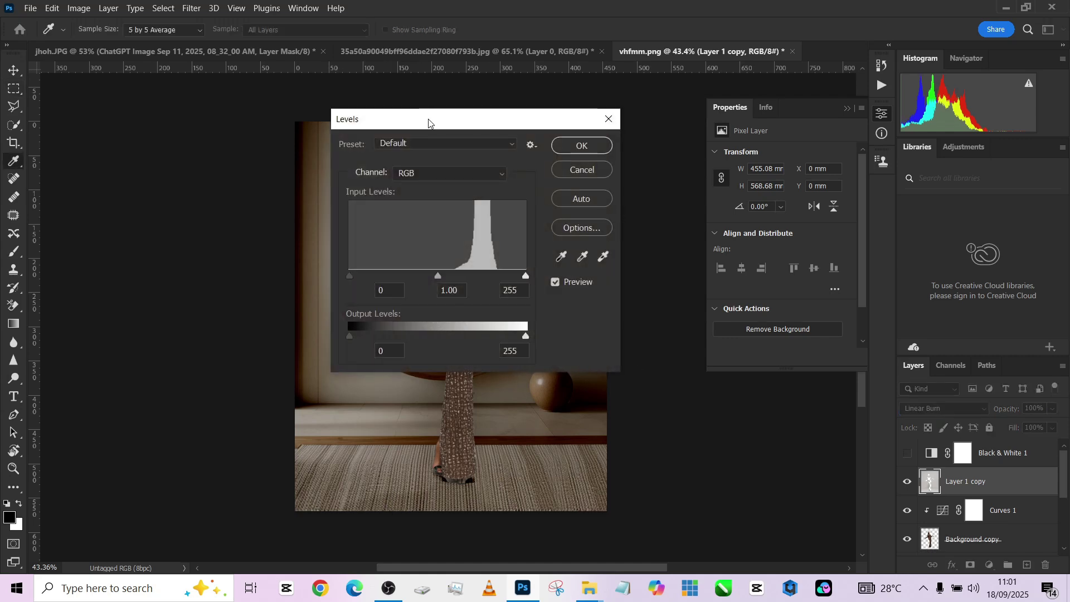
drag(430, 120, 681, 133)
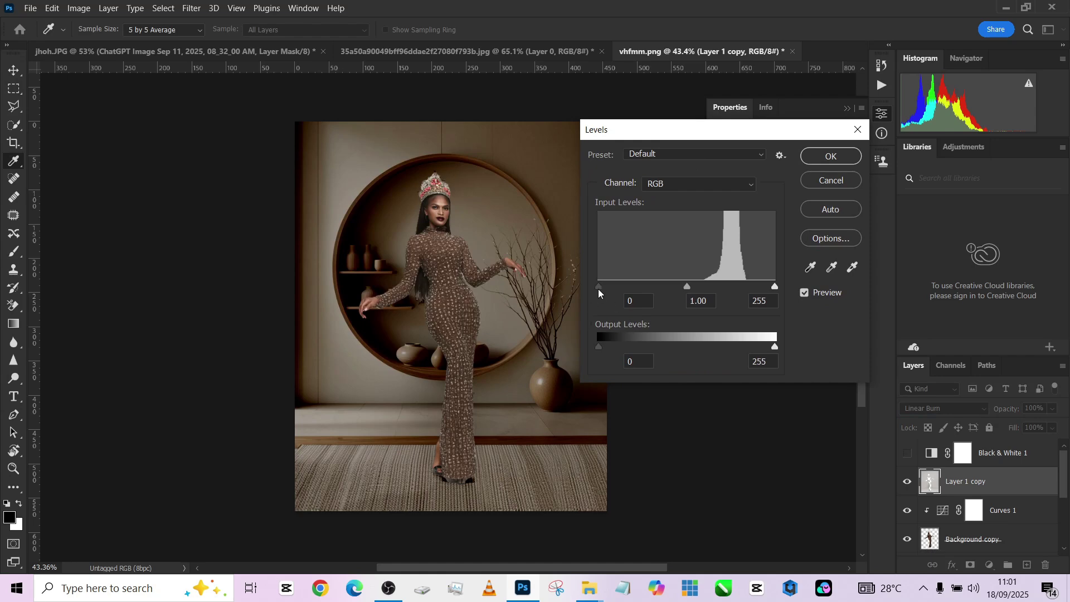
drag(599, 289, 629, 288)
drag(693, 289, 638, 289)
mouse_move(599, 347)
mouse_down()
mouse_move(609, 349)
mouse_move(598, 348)
mouse_up()
drag(774, 346, 754, 349)
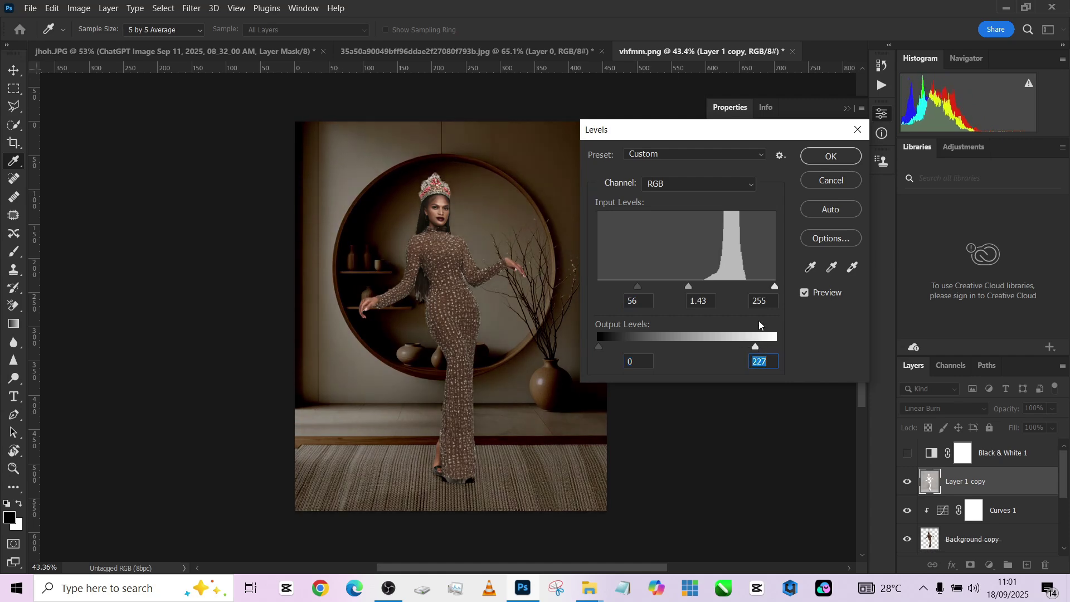
mouse_move(774, 286)
mouse_down()
mouse_move(745, 290)
mouse_move(755, 290)
mouse_up()
click(830, 156)
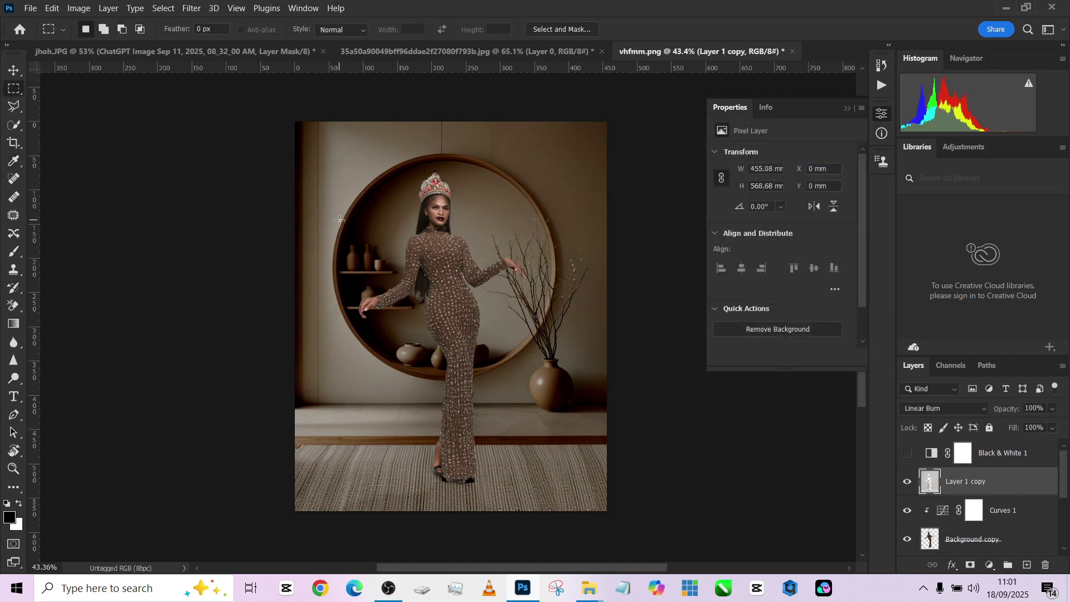
Keep Layer 1 copy in Linear Burn blend mode and give it a black layer mask.
click(967, 412)
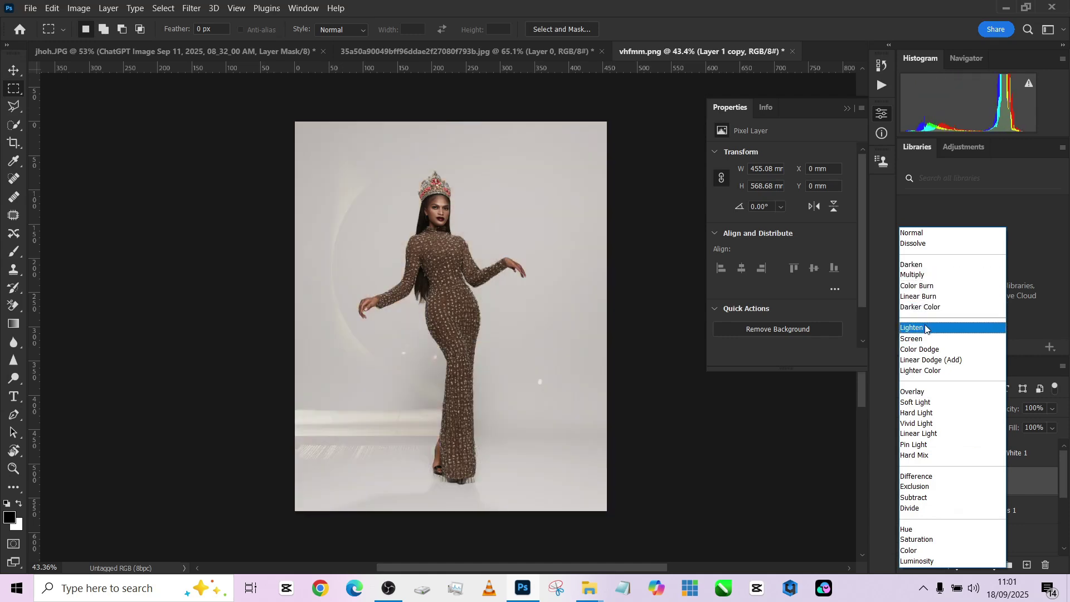
click(758, 460)
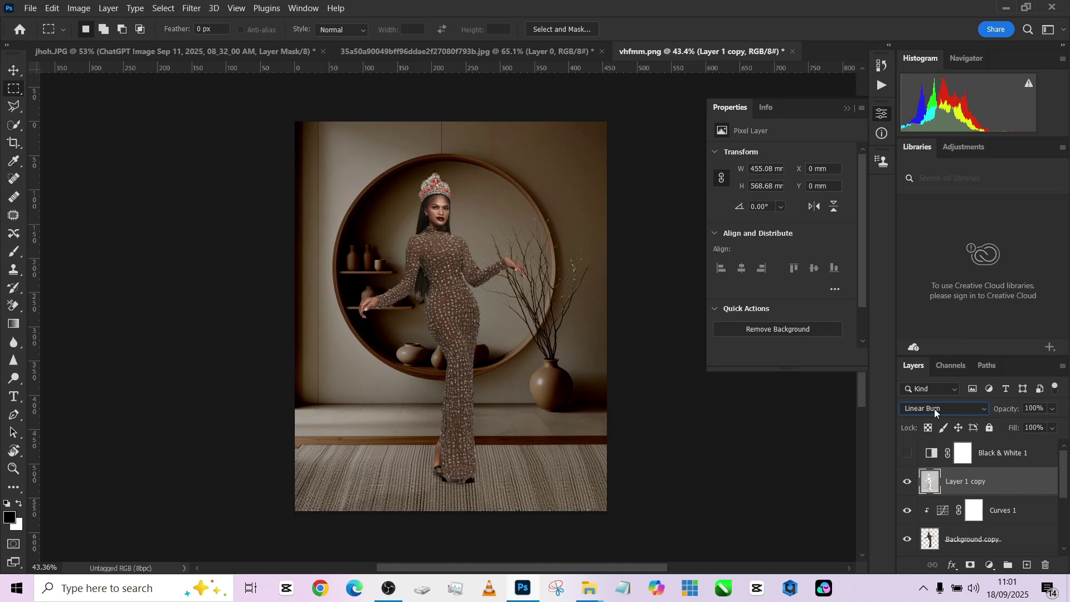
alt+click(967, 565)
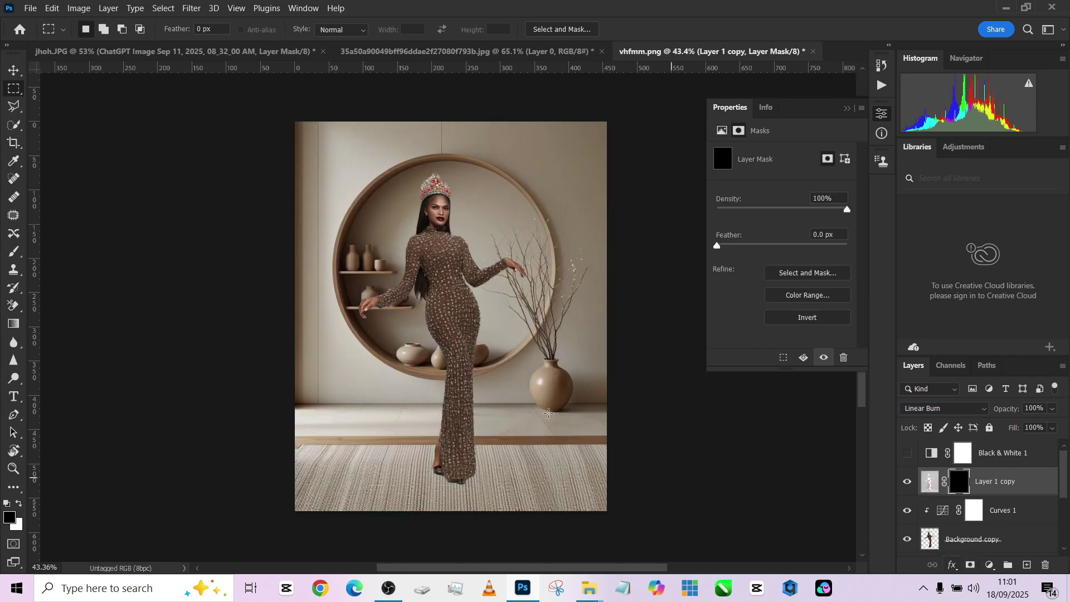
Paint white with a roughly 340 px brush over the rug to reveal the darkening.
click(16, 251)
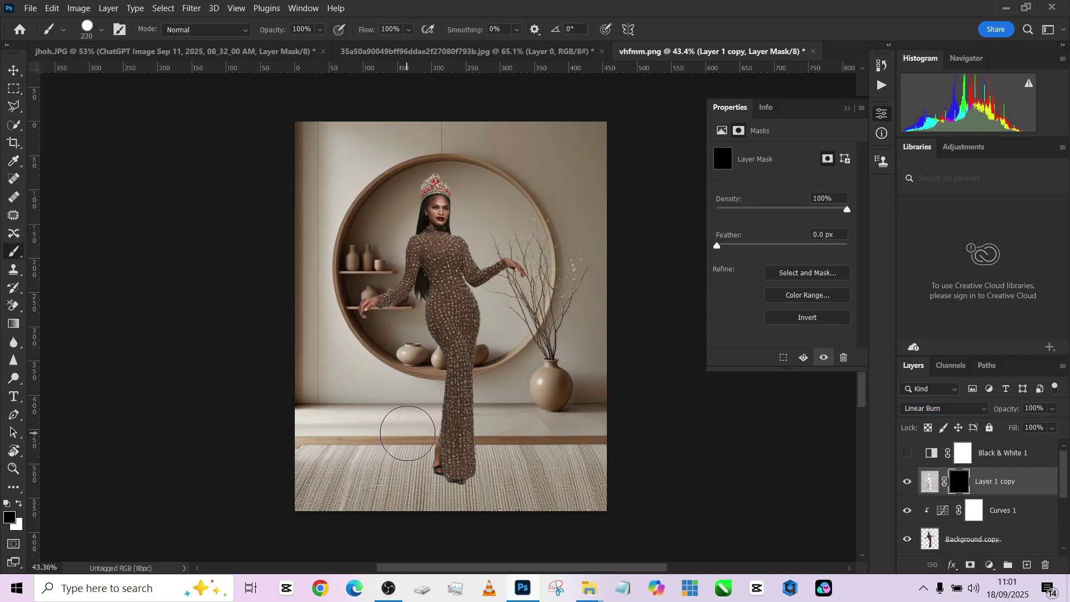
key(x)
mouse_move(477, 474)
mouse_down()
mouse_move(452, 223)
mouse_move(424, 423)
mouse_up()
mouse_move(435, 495)
mouse_down()
mouse_move(488, 507)
mouse_move(473, 478)
mouse_move(594, 474)
mouse_move(610, 484)
mouse_move(551, 498)
mouse_move(392, 485)
mouse_move(293, 497)
mouse_move(420, 483)
mouse_move(306, 481)
mouse_move(624, 478)
mouse_up()
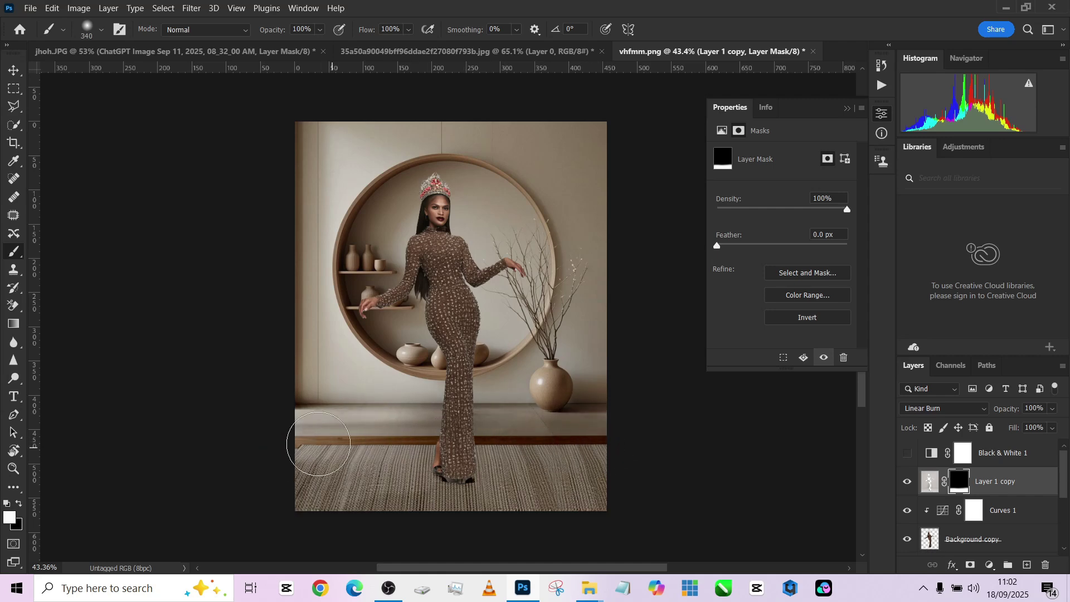
drag(588, 460, 669, 468)
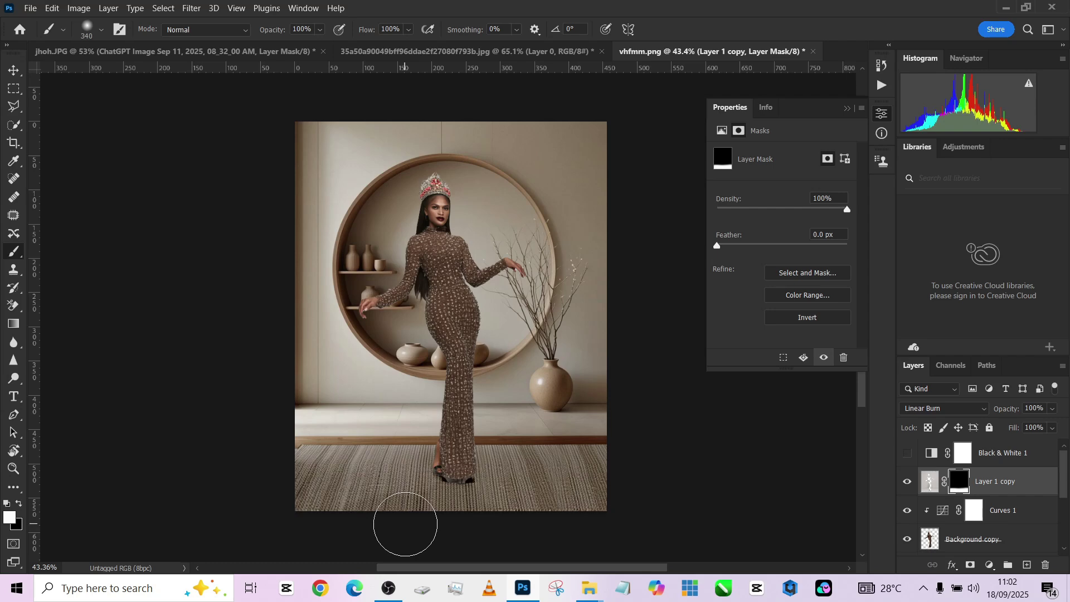
On Layer 2, make a rectangular selection of the image and feather it by 10 px.
scroll(975, 521, down, 1)
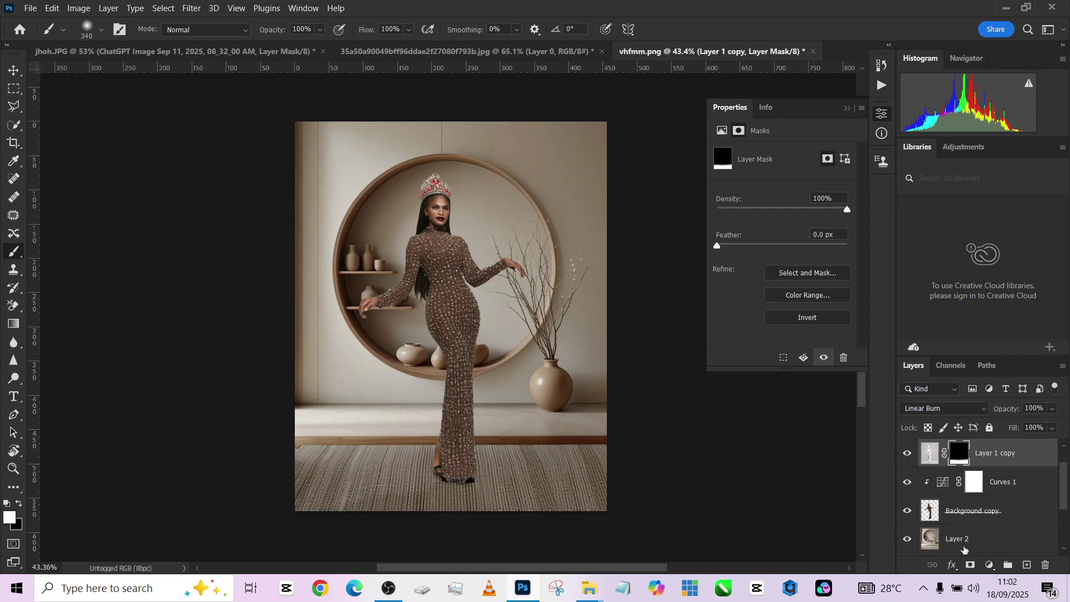
click(964, 539)
click(14, 88)
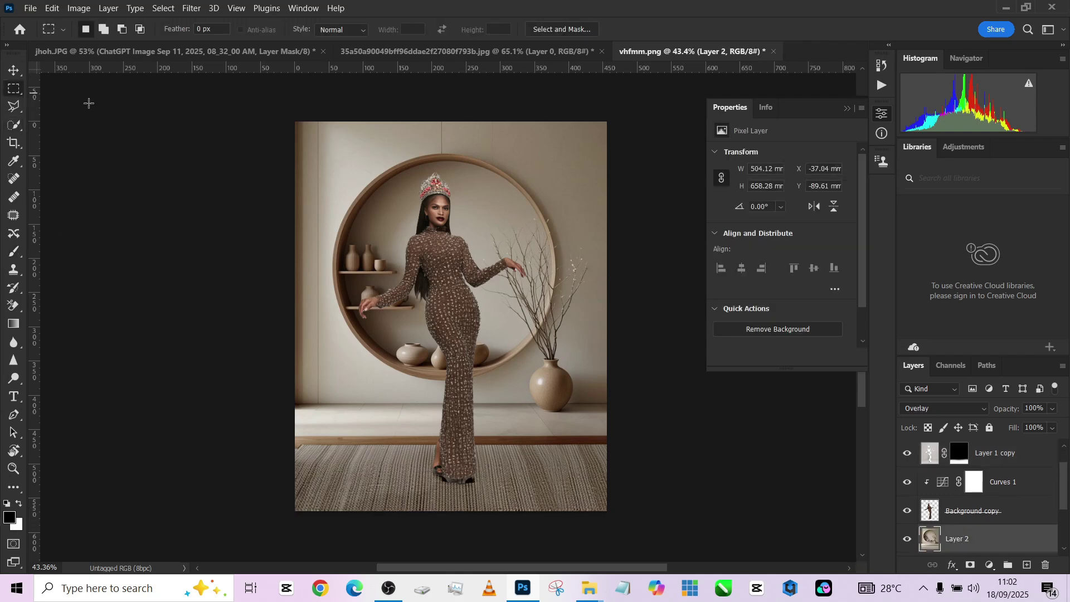
drag(276, 95, 620, 439)
right_click(522, 317)
click(580, 82)
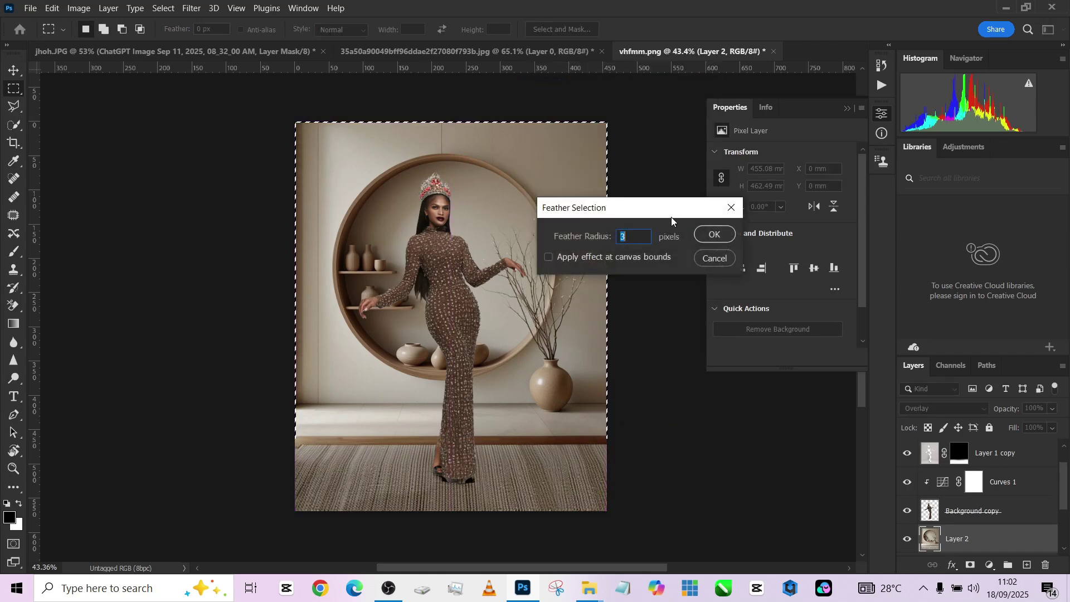
text(10)
click(712, 234)
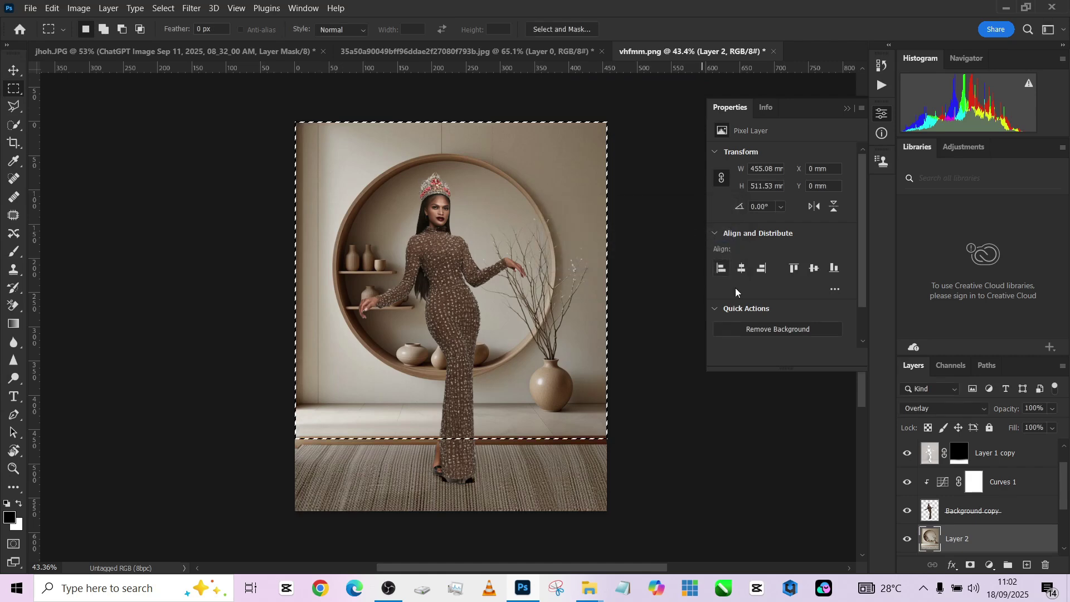
Add a Curves layer for the selection, reset its curve, then delete Curves 2.
click(989, 565)
click(981, 384)
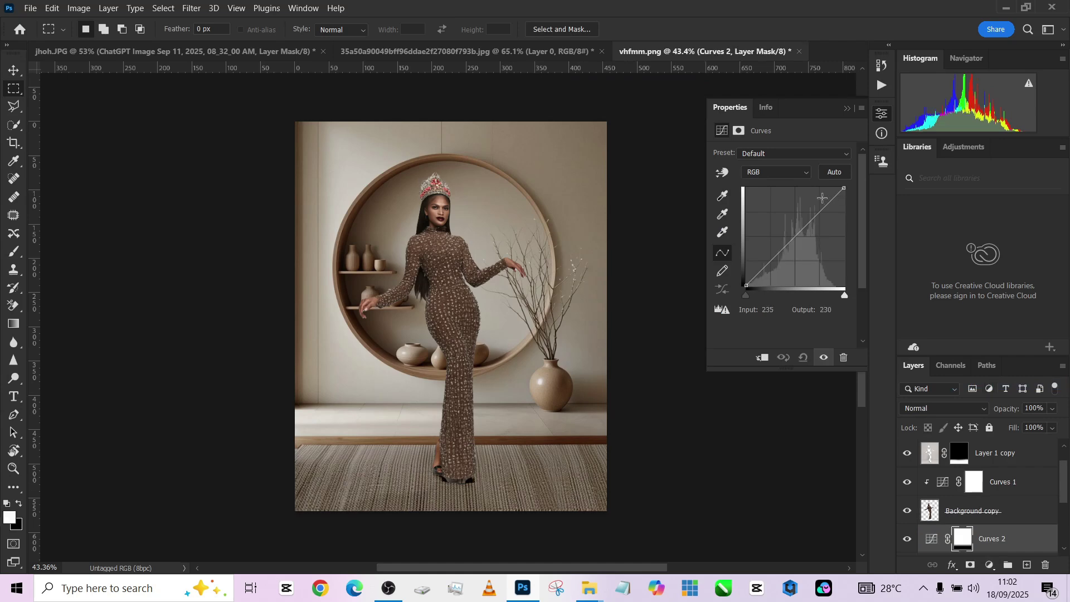
drag(796, 235, 795, 241)
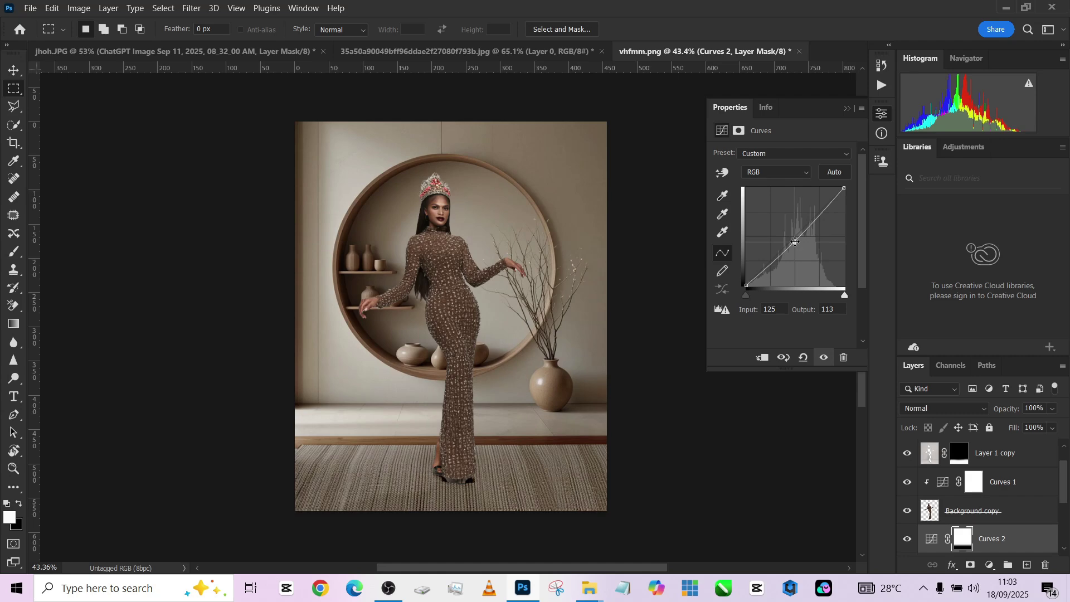
ctrl+click(794, 242)
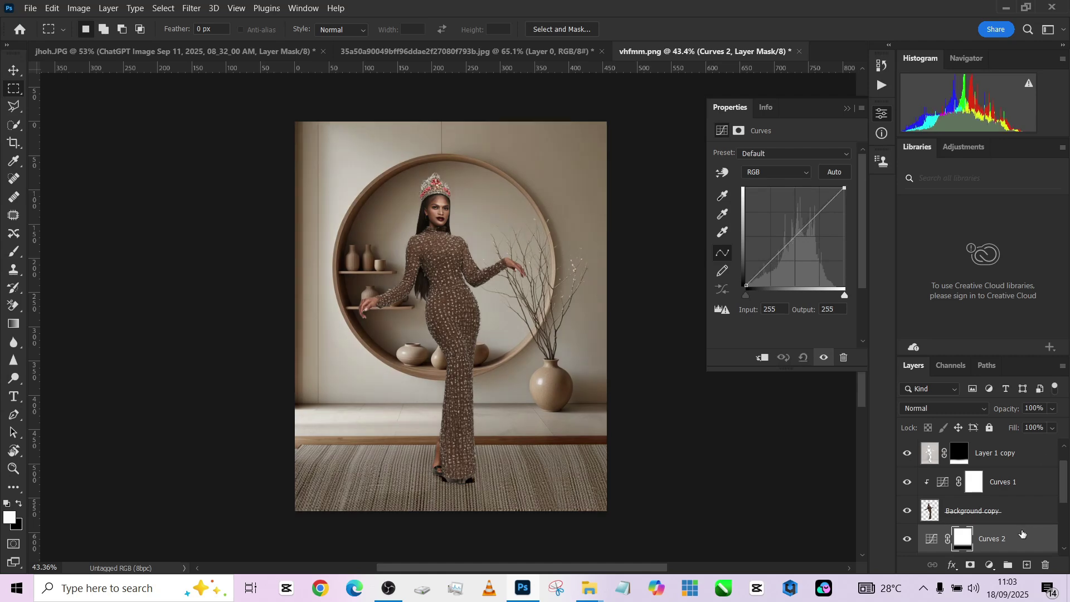
drag(1028, 539, 1046, 566)
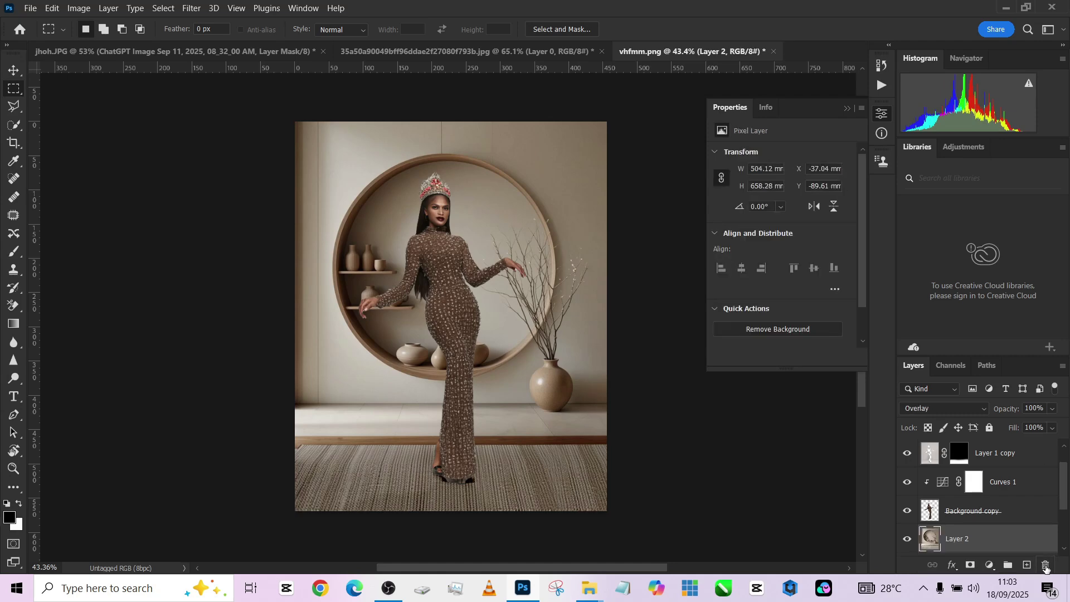
Add a Curves layer pulling the midtones down from input 141 to output 86.
click(989, 564)
click(992, 388)
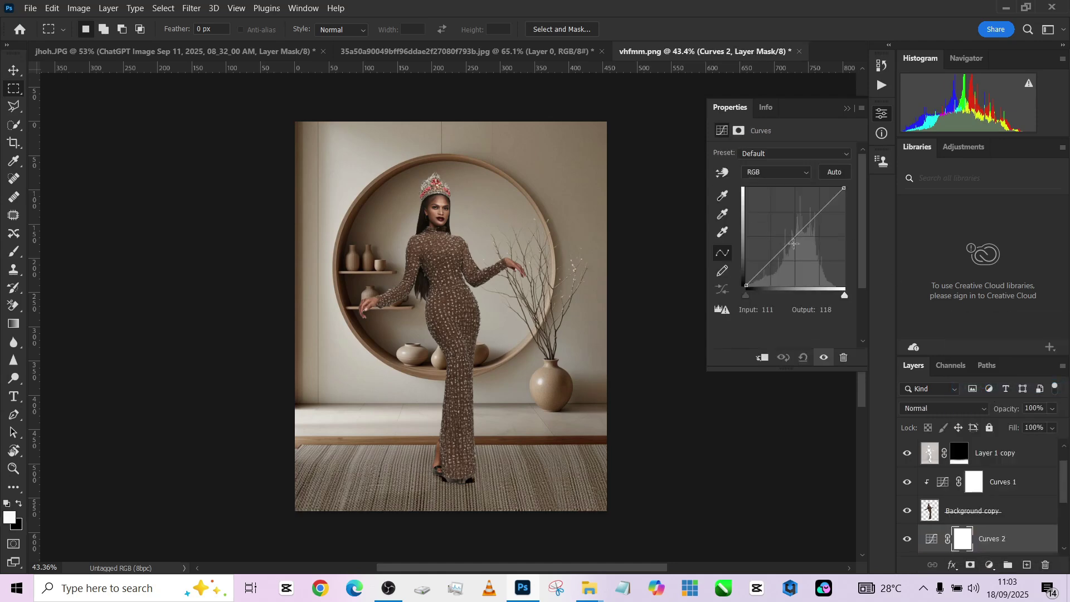
drag(795, 237, 801, 253)
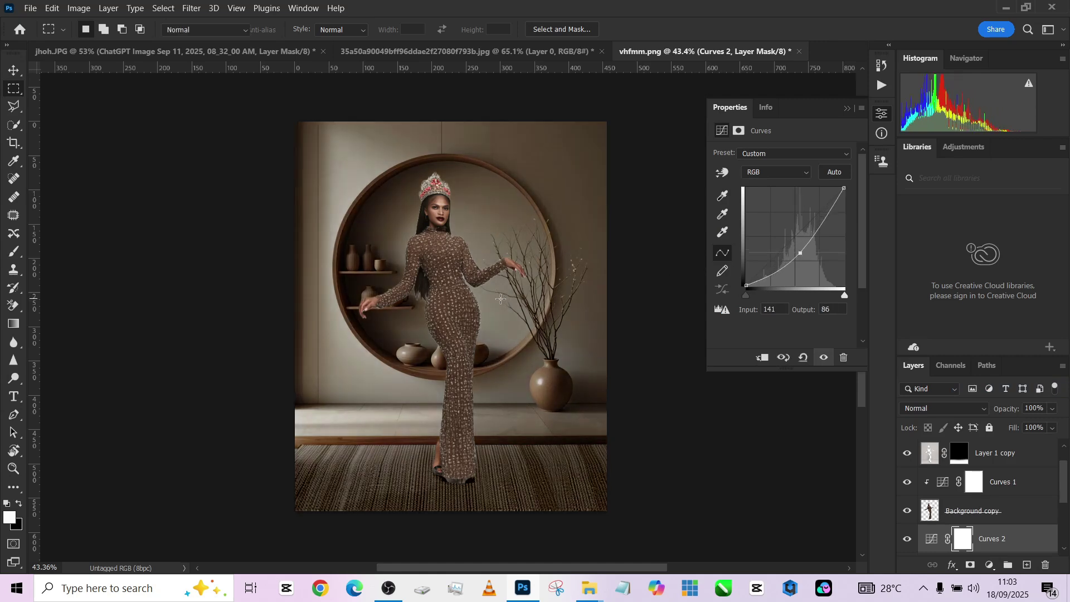
Paint black with a roughly 968 px brush to mask the darkening from the image centre.
key(b)
drag(470, 325, 470, 490)
drag(437, 332, 479, 315)
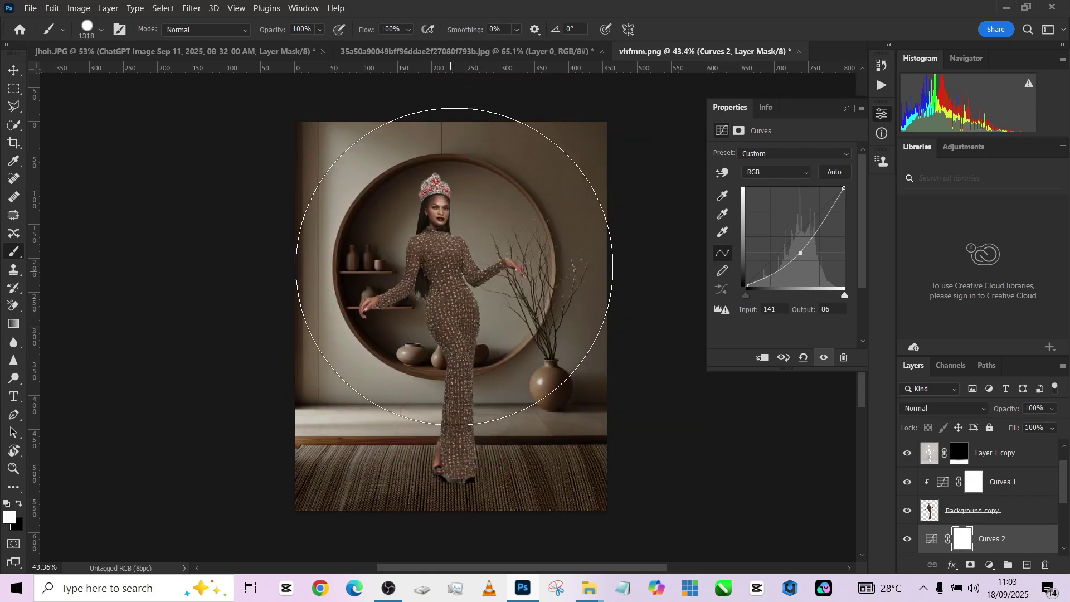
drag(454, 266, 443, 266)
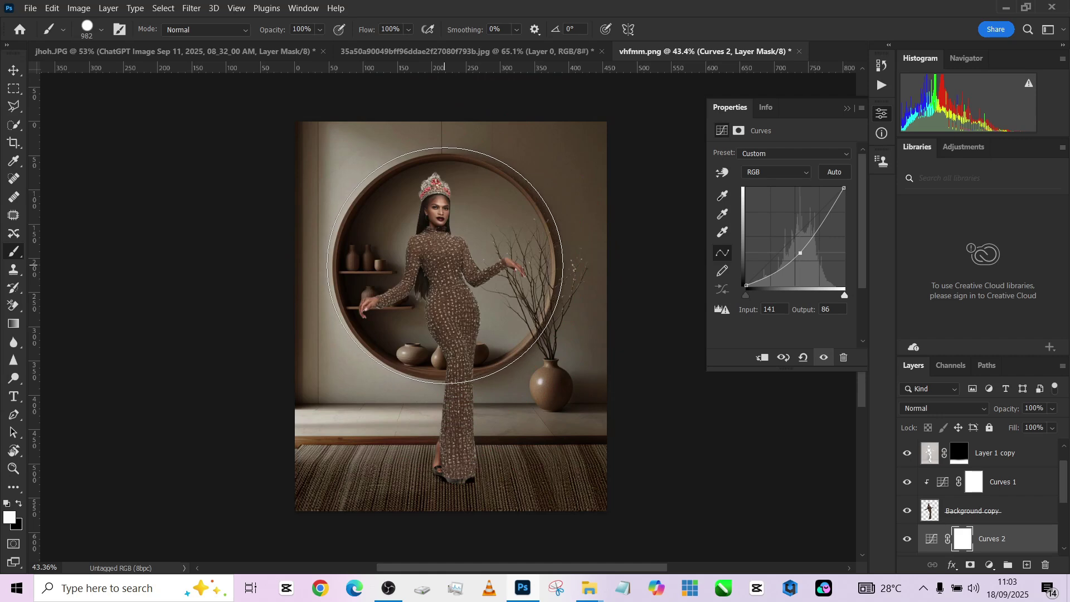
key(x)
click(443, 265)
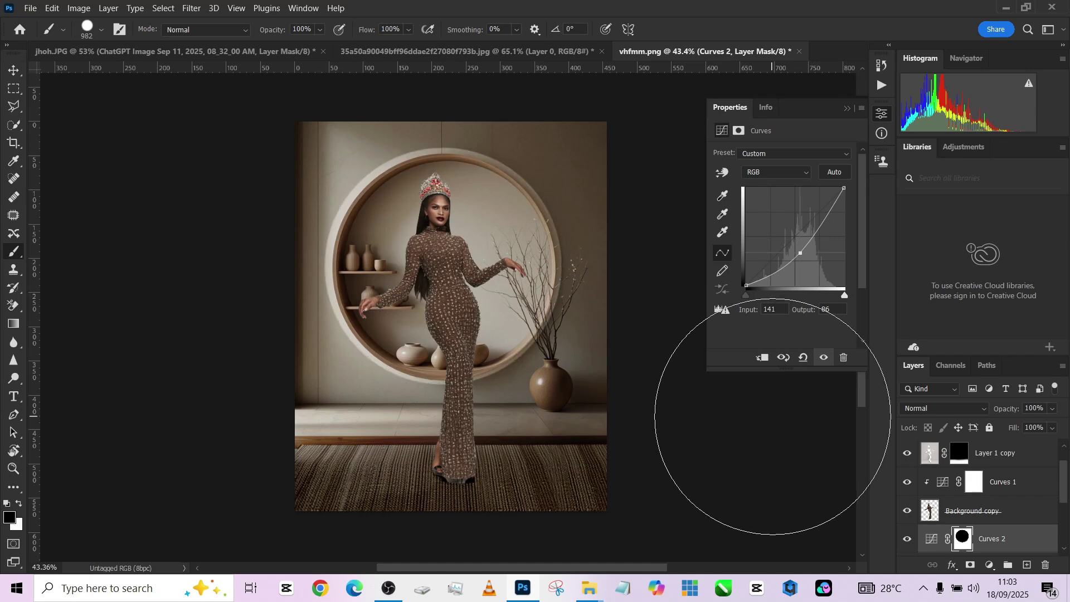
key(ctrl+z)
drag(429, 263, 422, 267)
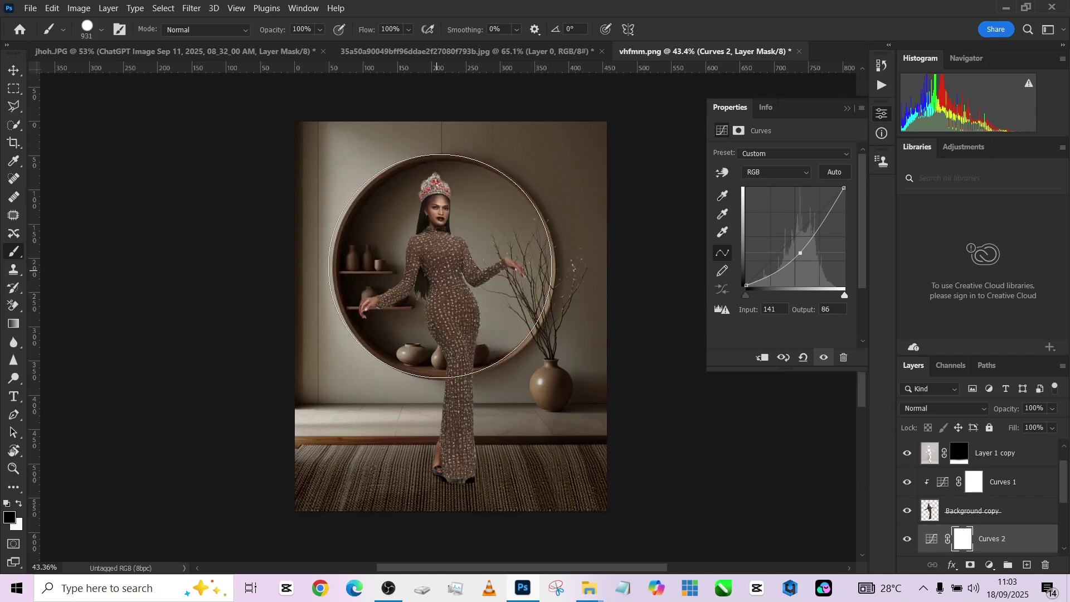
click(446, 266)
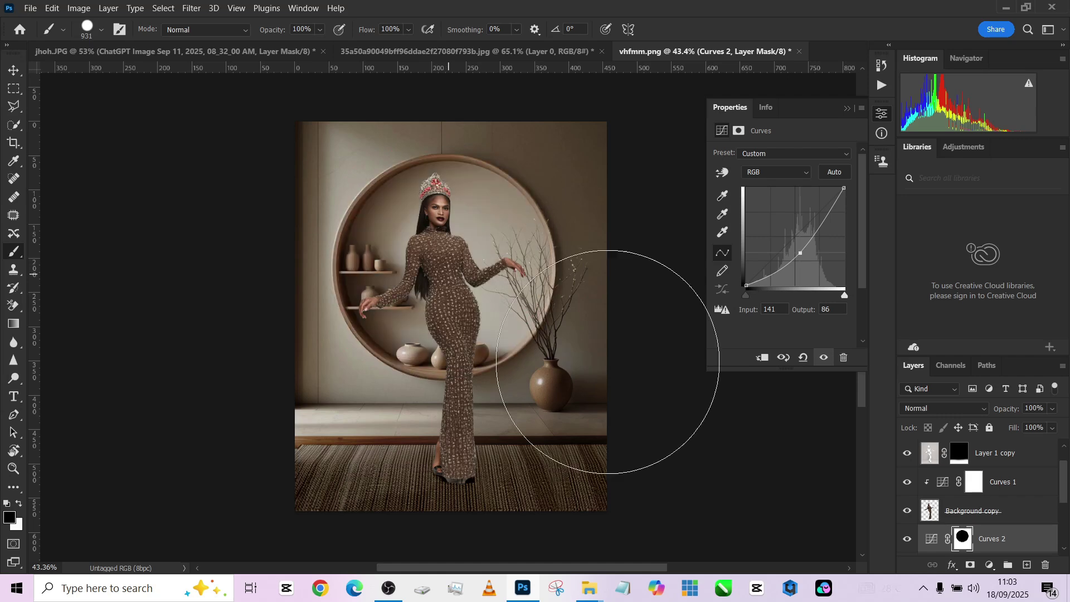
Invert the Curves 2 mask and lower the layer opacity to 75%.
click(908, 538)
click(908, 539)
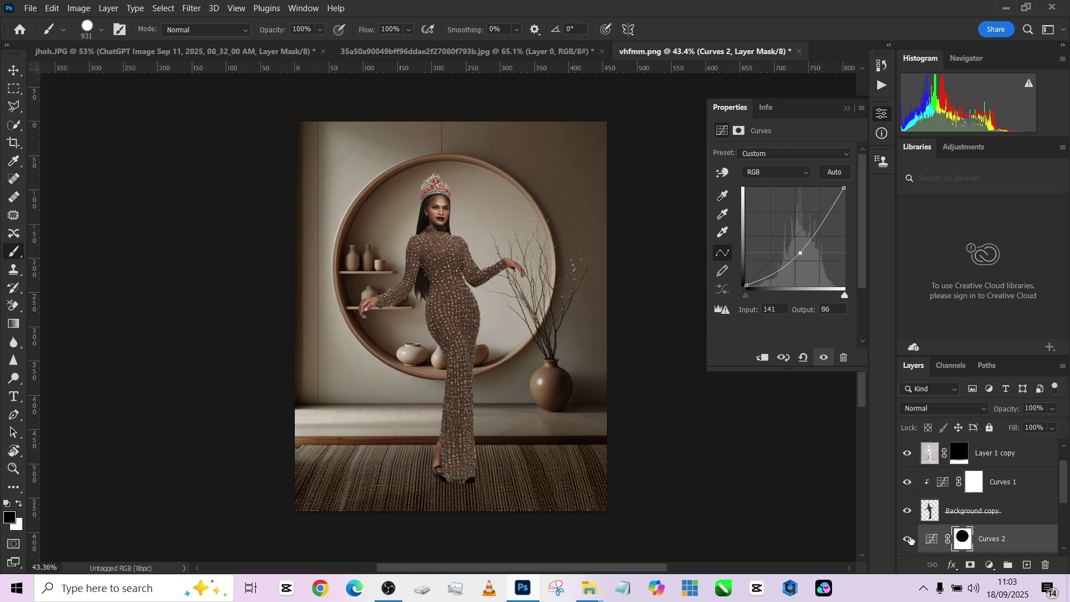
key(ctrl+i)
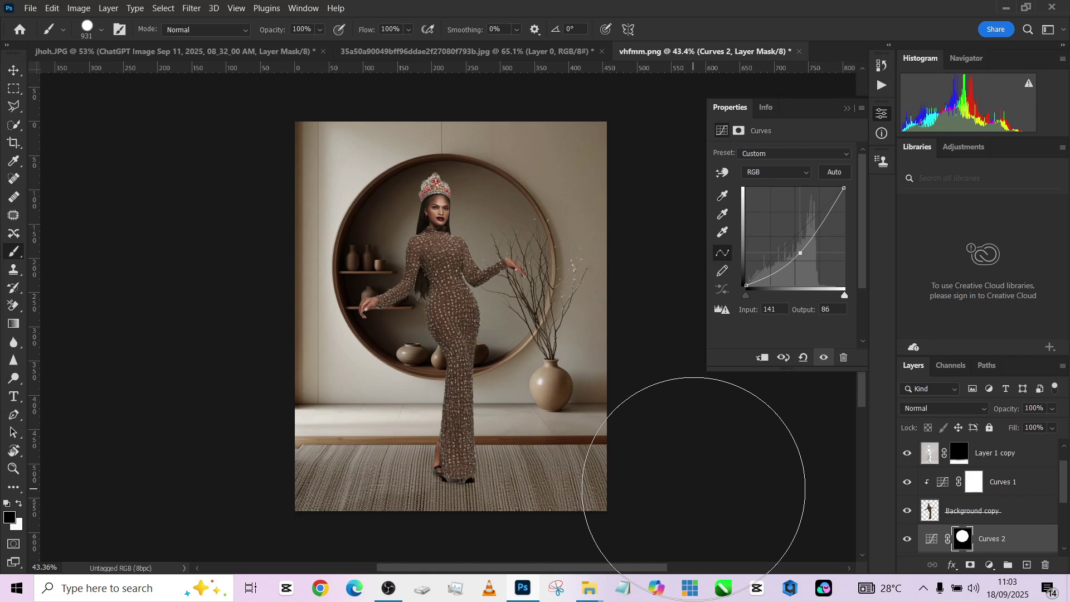
click(1052, 409)
drag(1055, 425, 1043, 424)
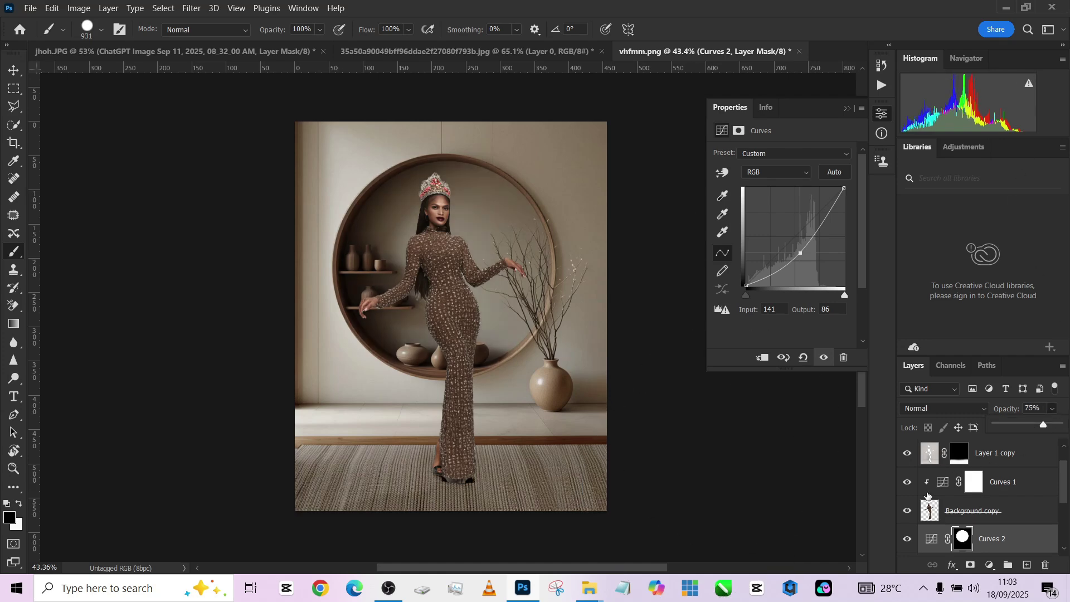
click(908, 539)
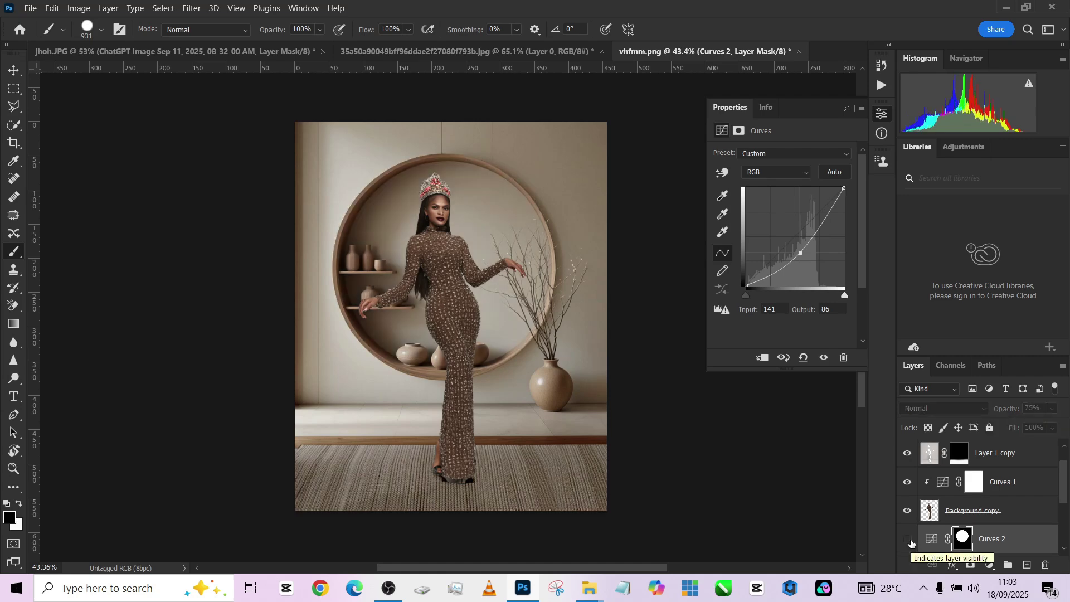
click(908, 539)
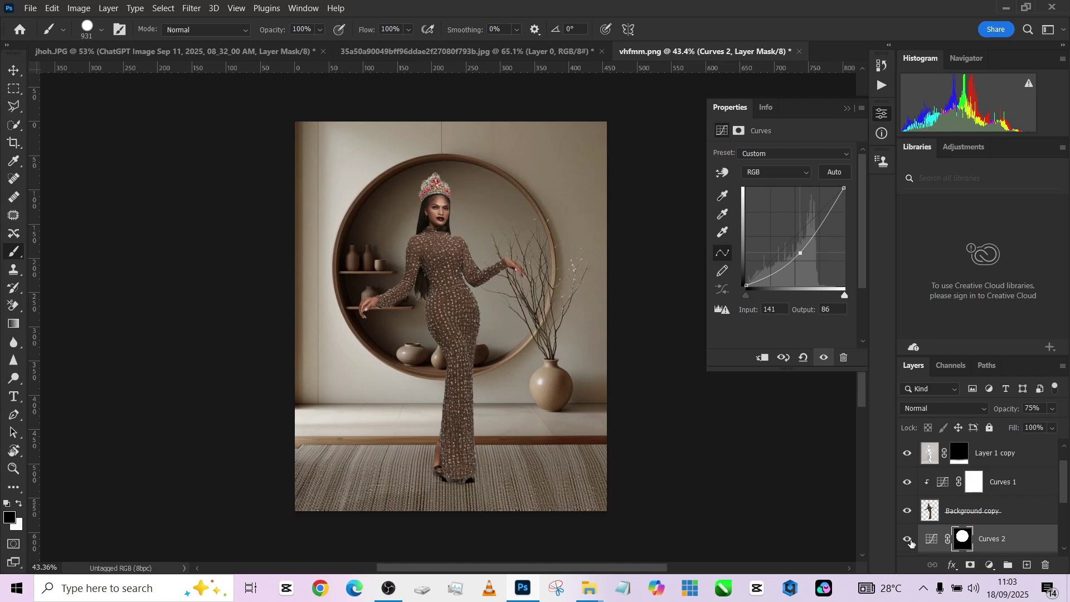
Above Black & White 1, add a Color Lookup layer using the FallColors.look LUT.
scroll(997, 493, up, 1)
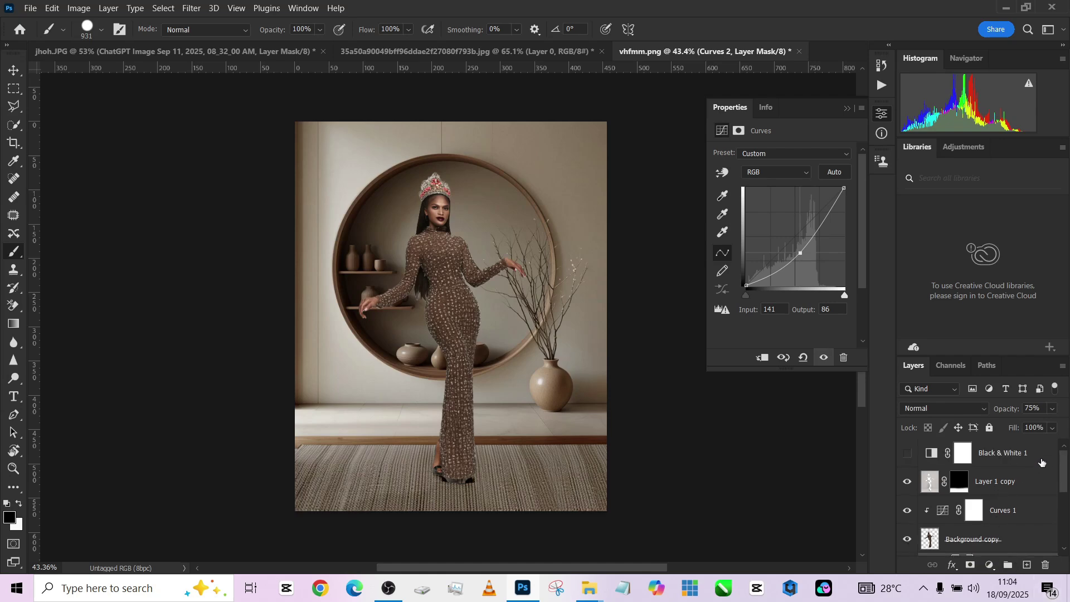
click(1042, 461)
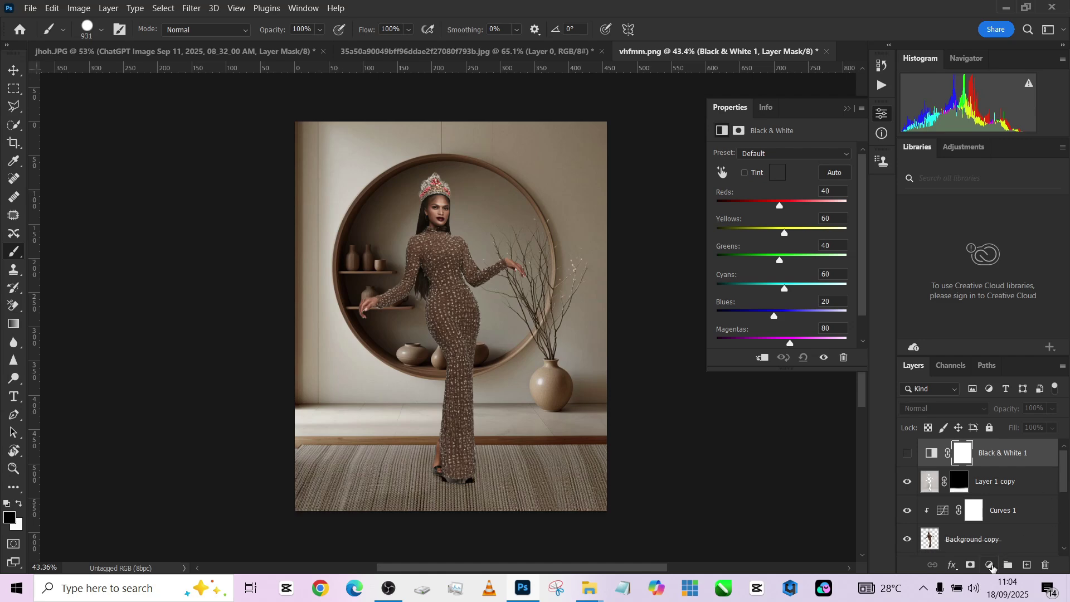
click(989, 565)
click(990, 490)
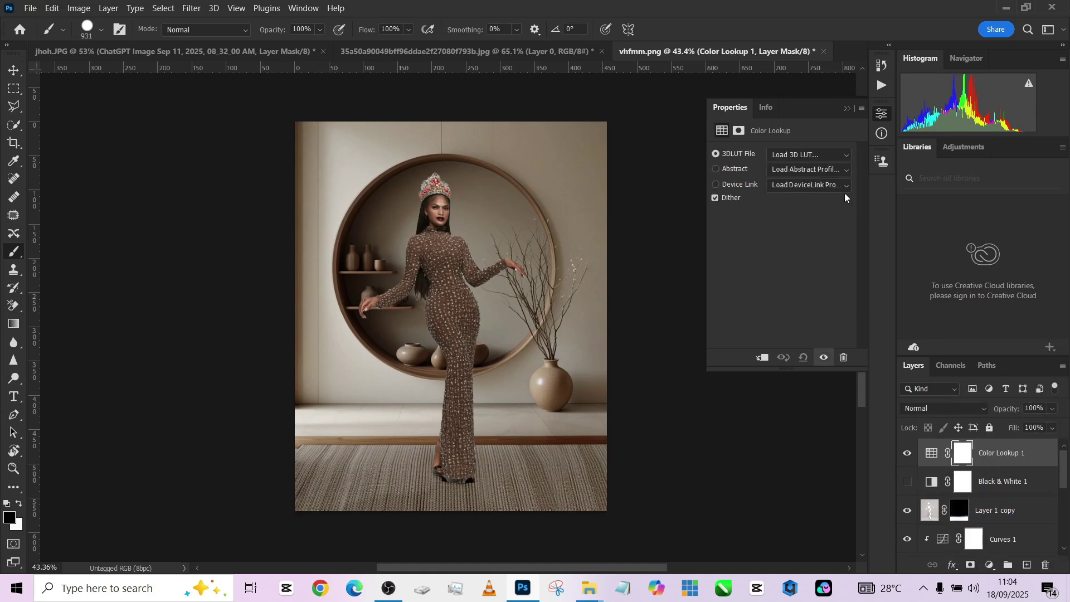
click(798, 155)
click(796, 206)
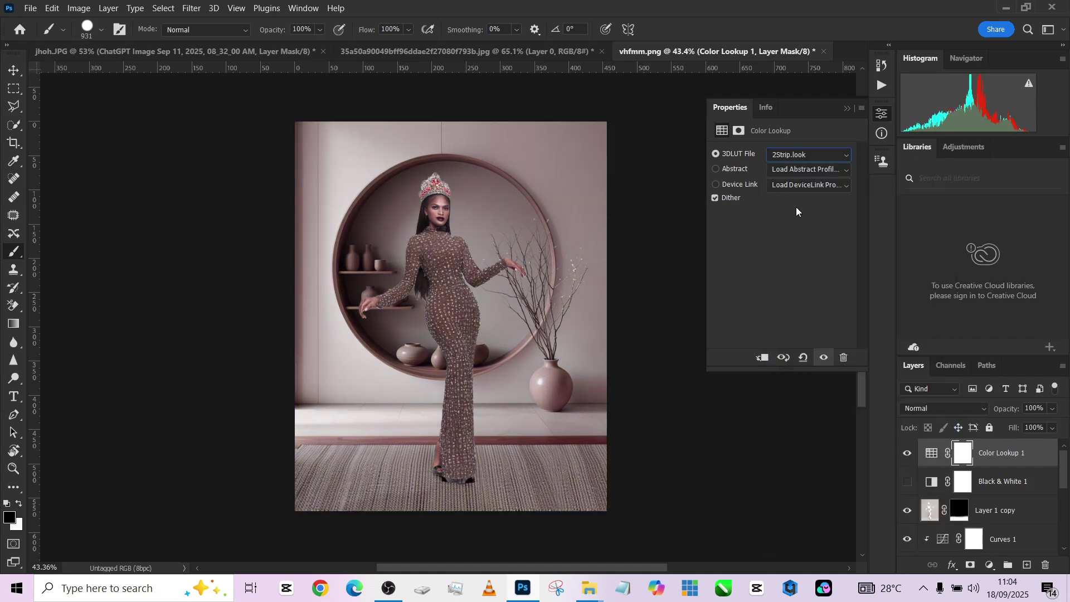
key(Down)
key(Down)
key(Down)
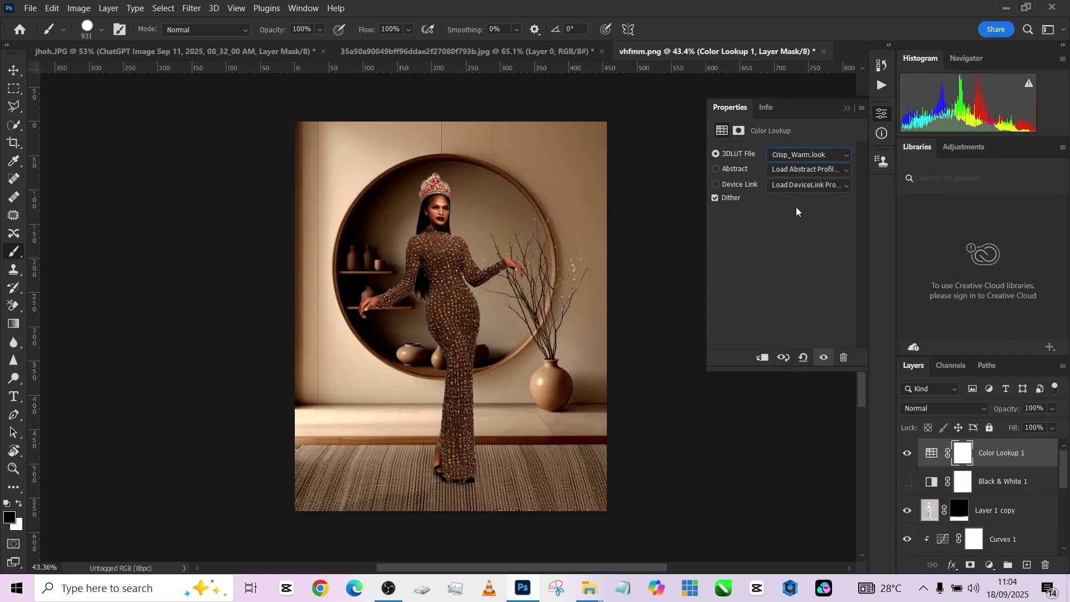
key(Up)
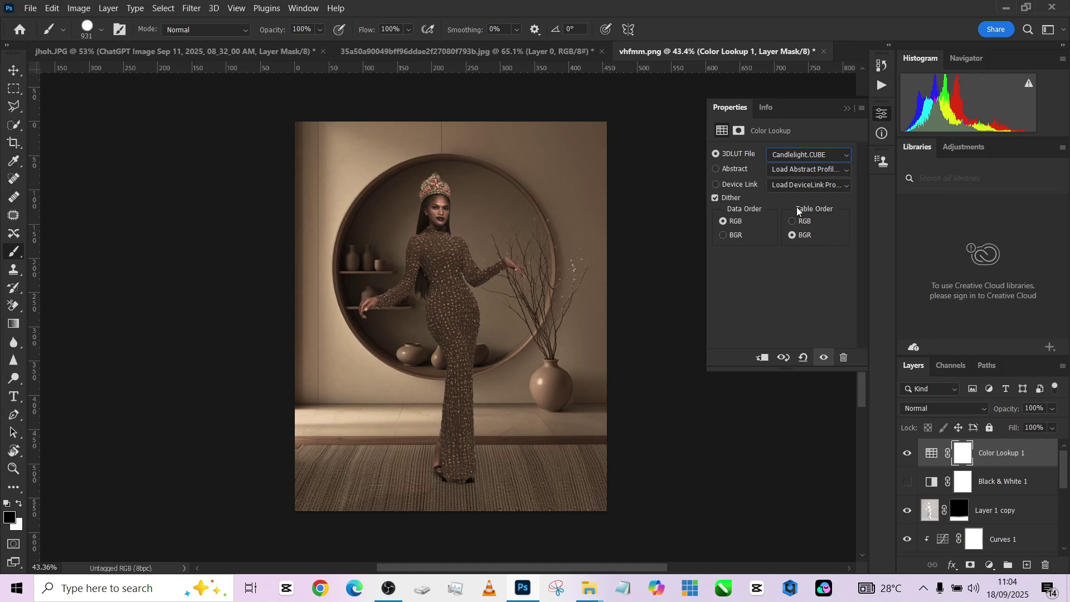
key(Down)
key(Down)
key(Down)
key(Down)
key(Down)
key(Up)
key(Down)
key(Down)
key(Down)
key(Up)
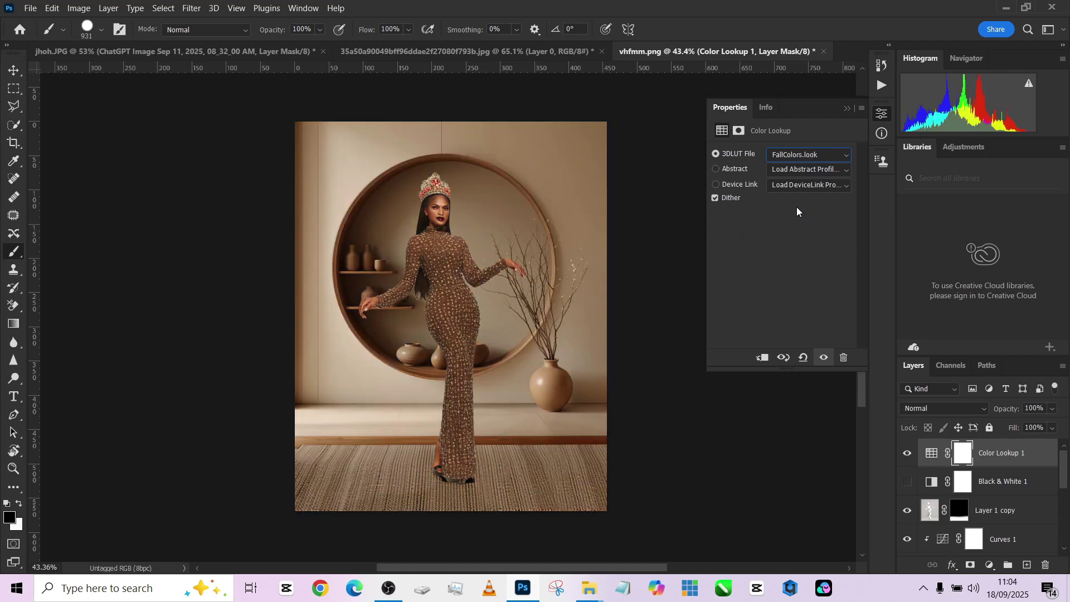
Lower the Color Lookup 1 opacity to 71%.
click(1052, 408)
click(1039, 425)
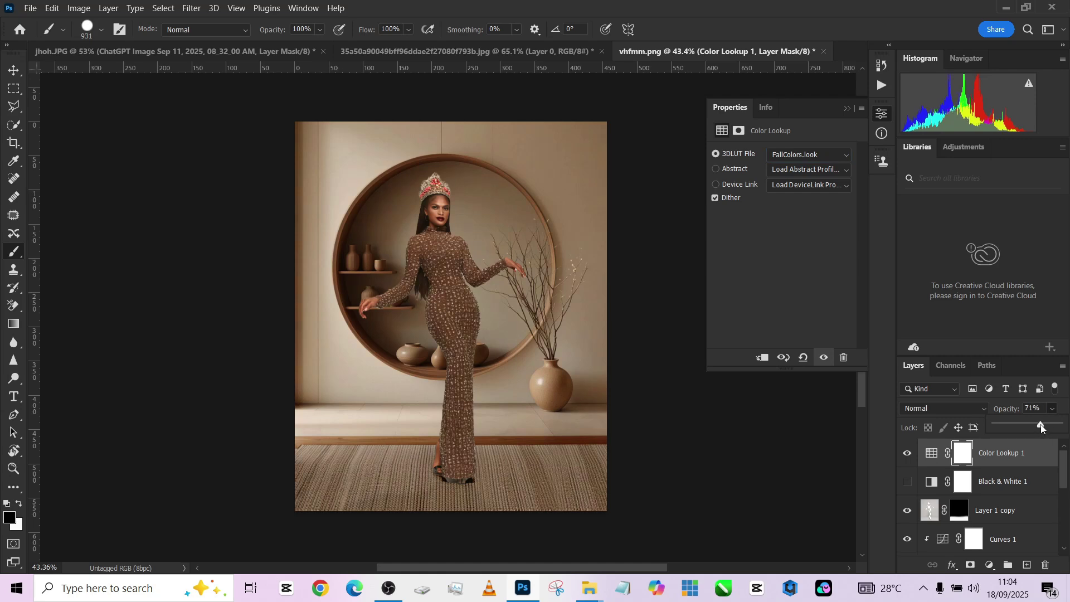
click(996, 565)
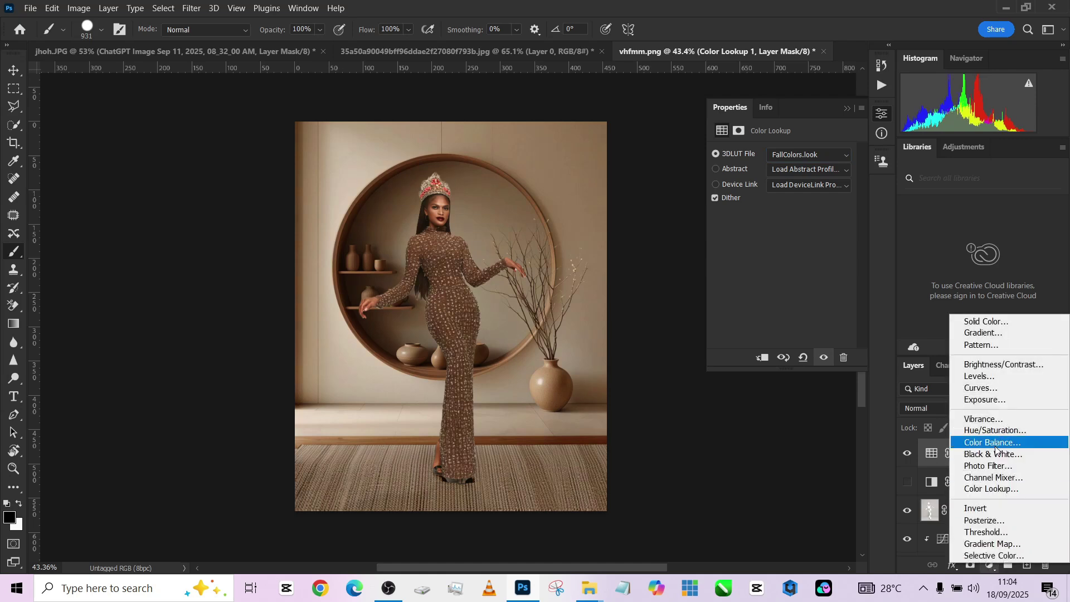
Add a Curves 3 layer with the black point raised to 11 and a slight midtone point.
click(981, 393)
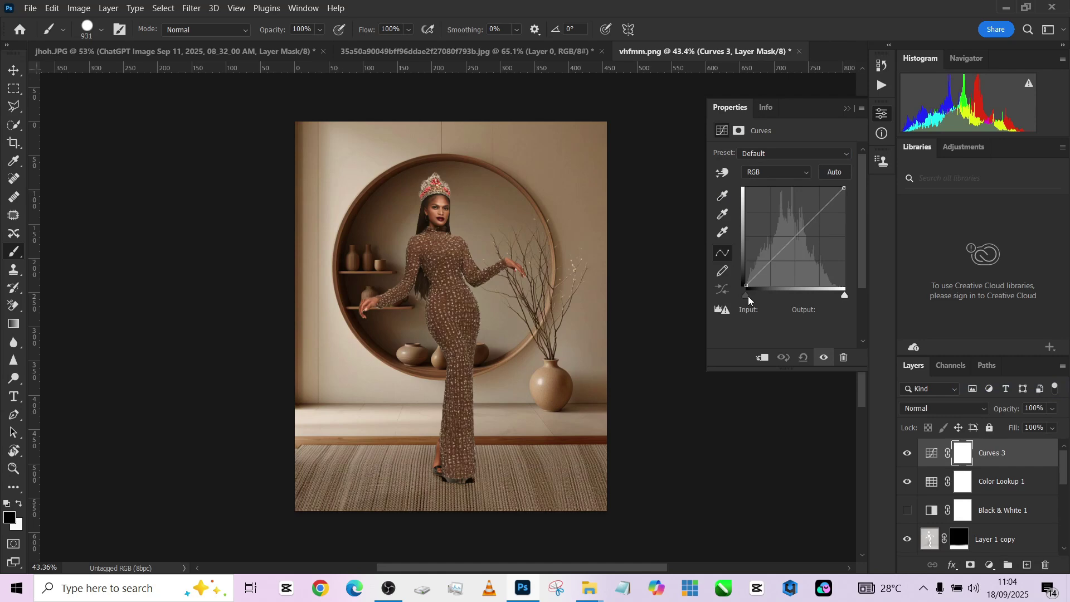
drag(748, 295, 750, 296)
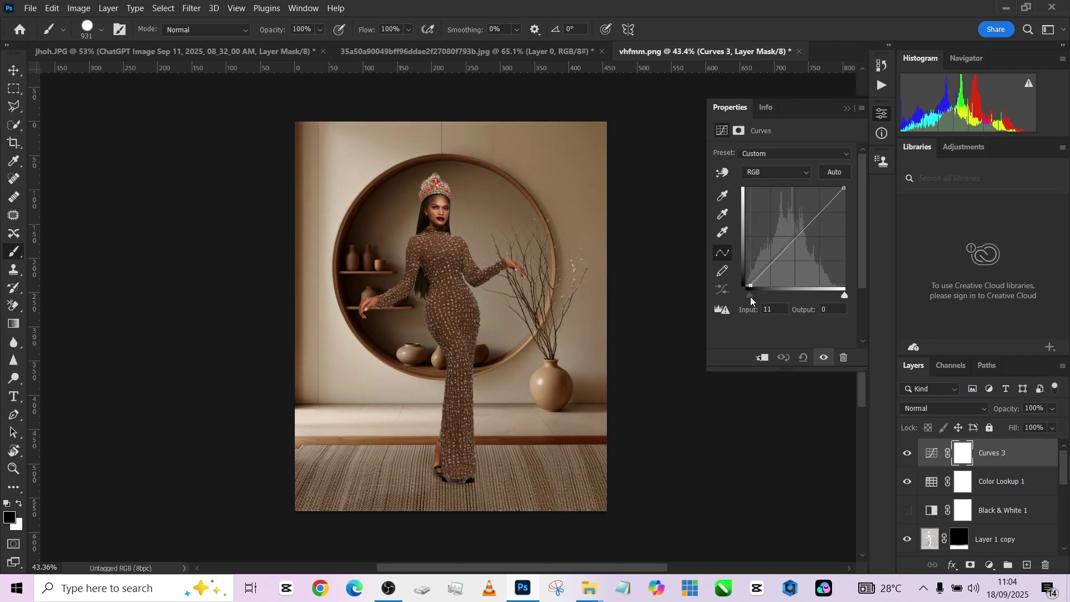
click(797, 233)
drag(797, 233, 796, 233)
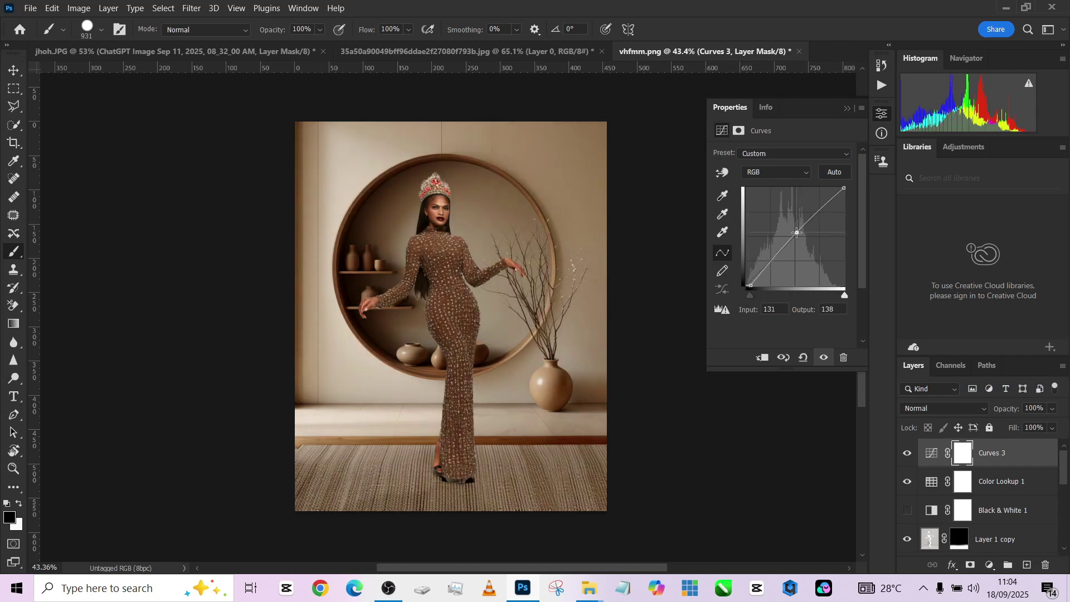
click(908, 452)
click(907, 452)
click(907, 481)
click(907, 482)
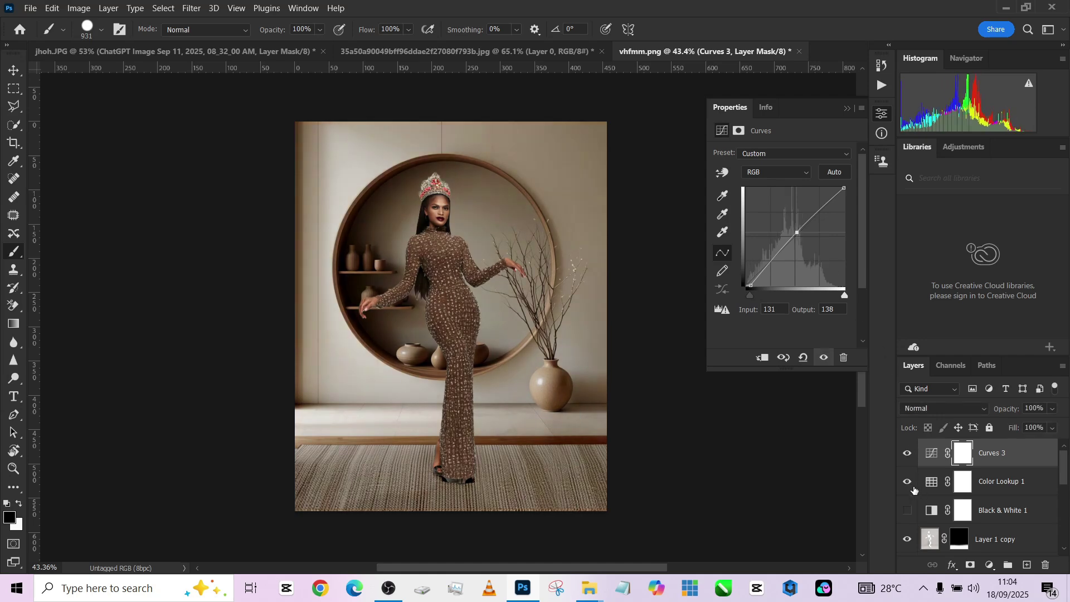
Set Color Lookup 1 to 60% opacity, trial several LUTs, and lower its fill to 30%.
click(1011, 482)
click(1053, 408)
drag(1061, 424, 1034, 425)
click(825, 155)
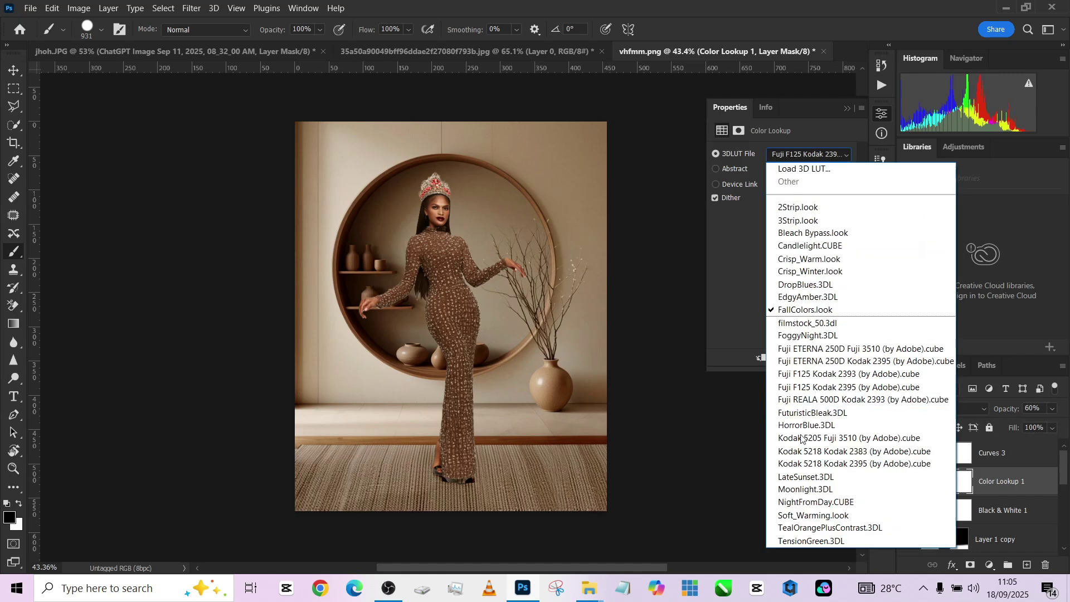
click(817, 541)
key(Up)
key(Up)
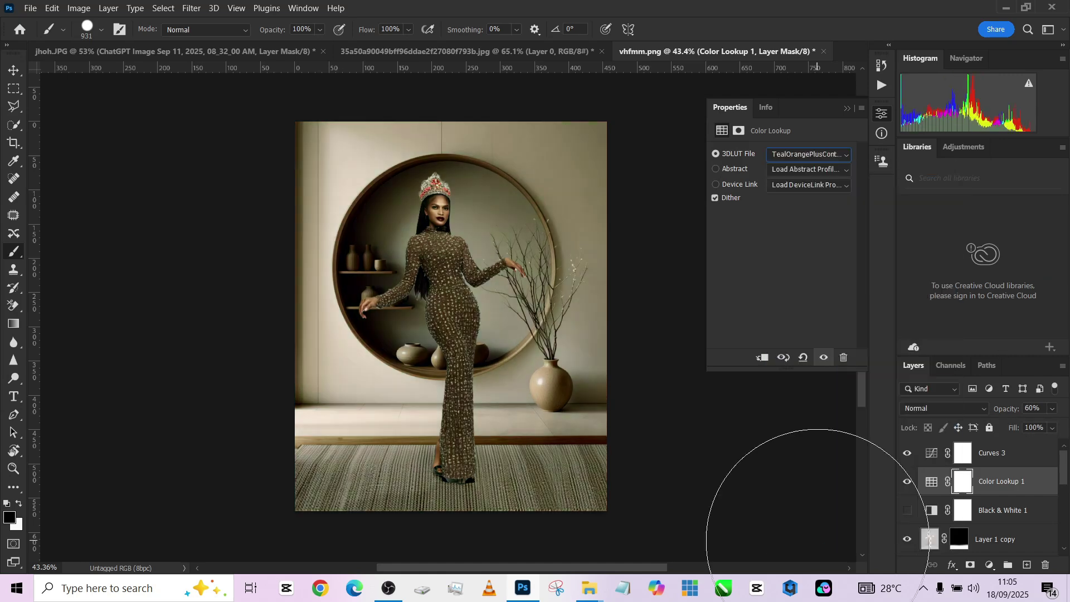
key(Up)
key(Up)
key(Up)
key(Up)
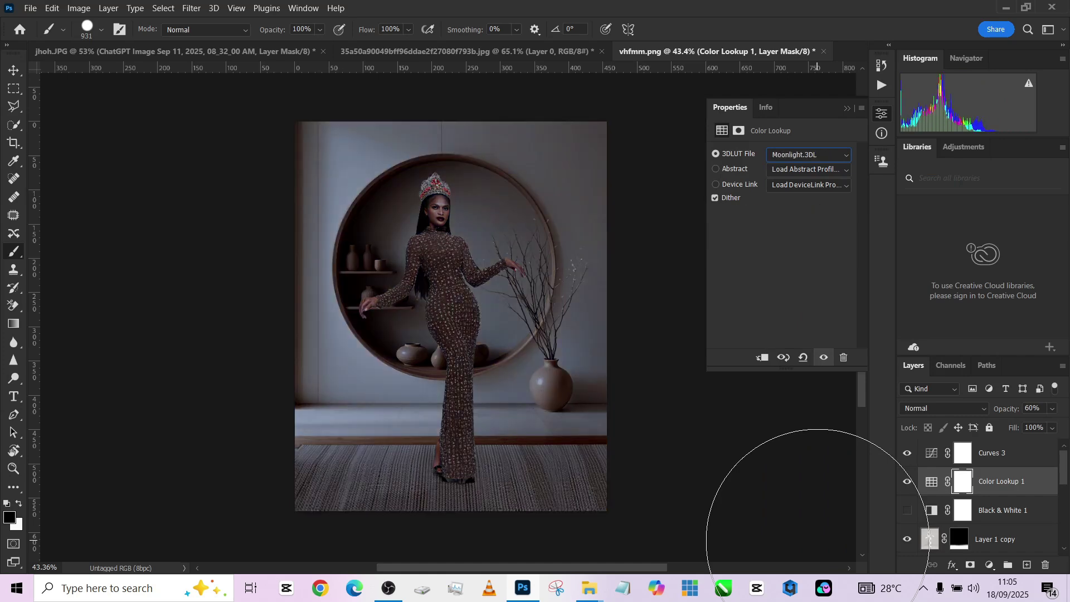
key(Up)
key(Up)
key(Up)
key(Up)
key(Up)
key(Down)
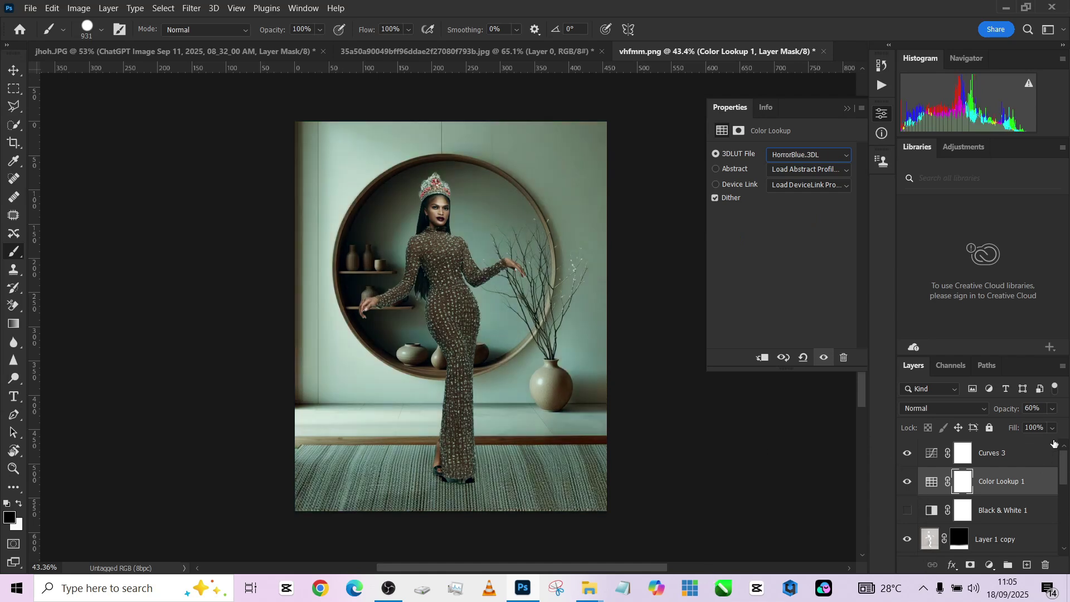
click(1052, 427)
drag(1015, 444, 1014, 443)
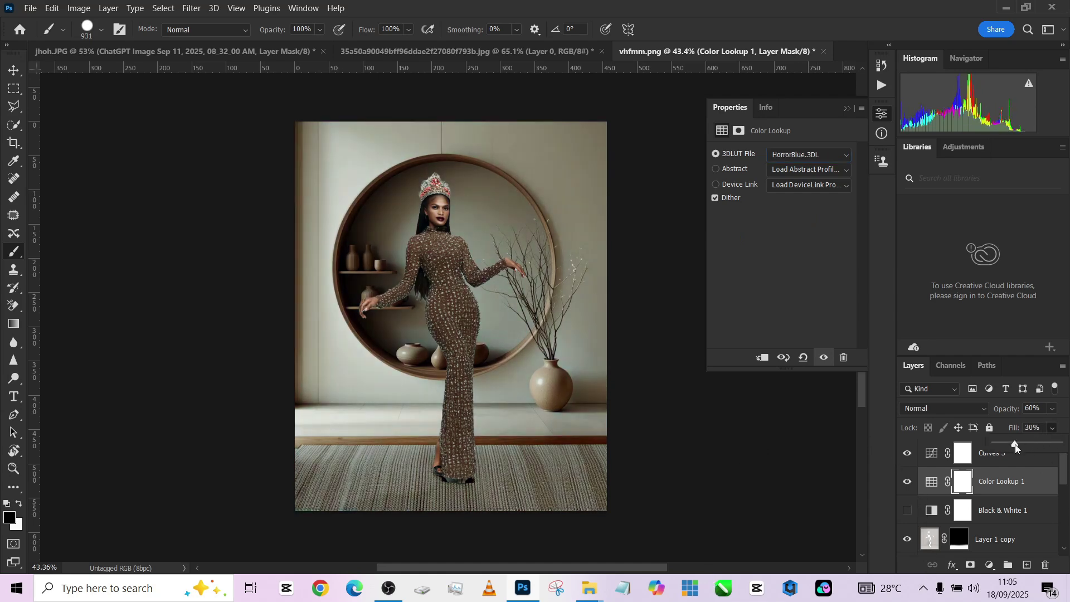
Switch the lookup to the Fuji REALA 500D LUT and lower its fill to 51%.
click(910, 456)
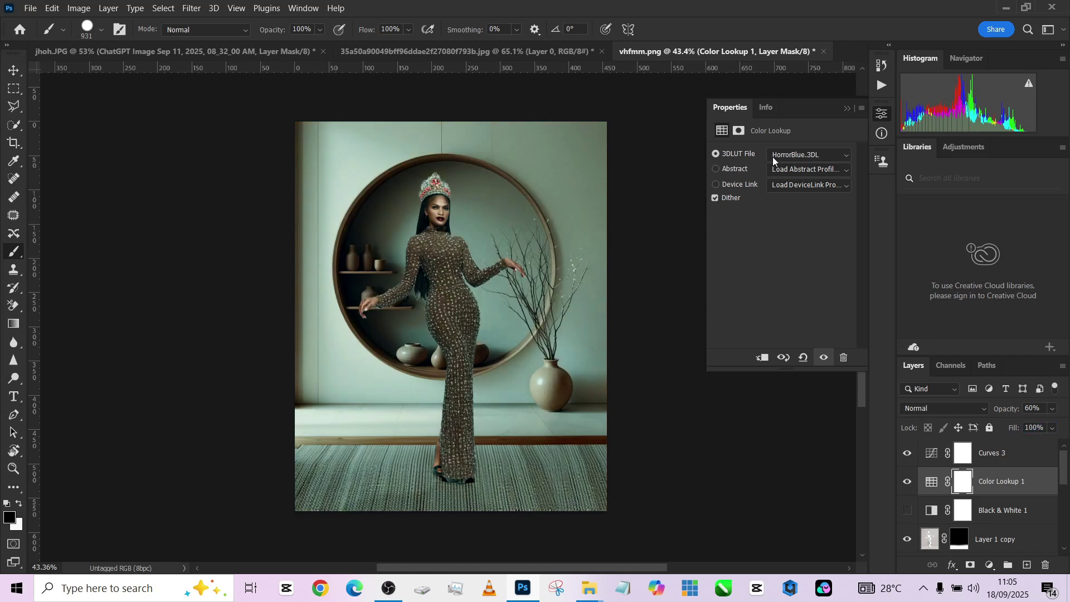
click(811, 156)
click(812, 412)
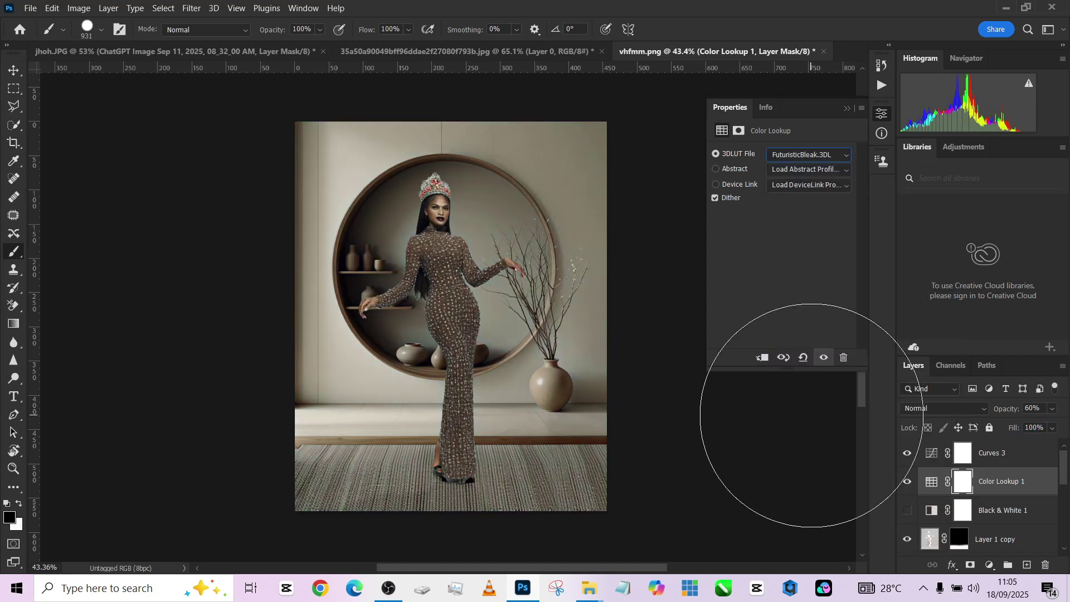
key(Up)
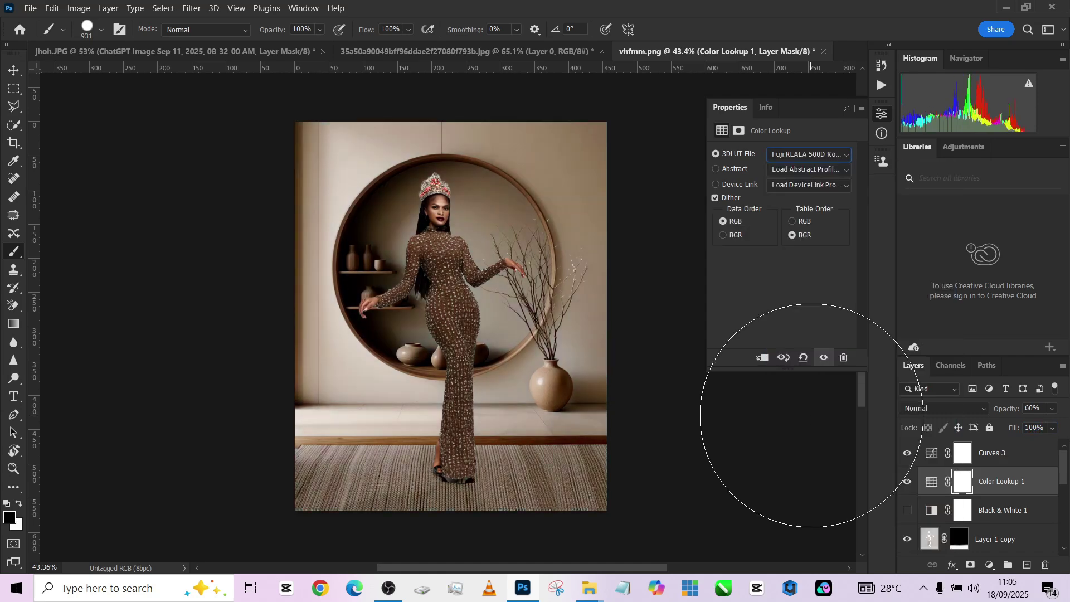
click(1052, 428)
drag(1043, 443, 1031, 444)
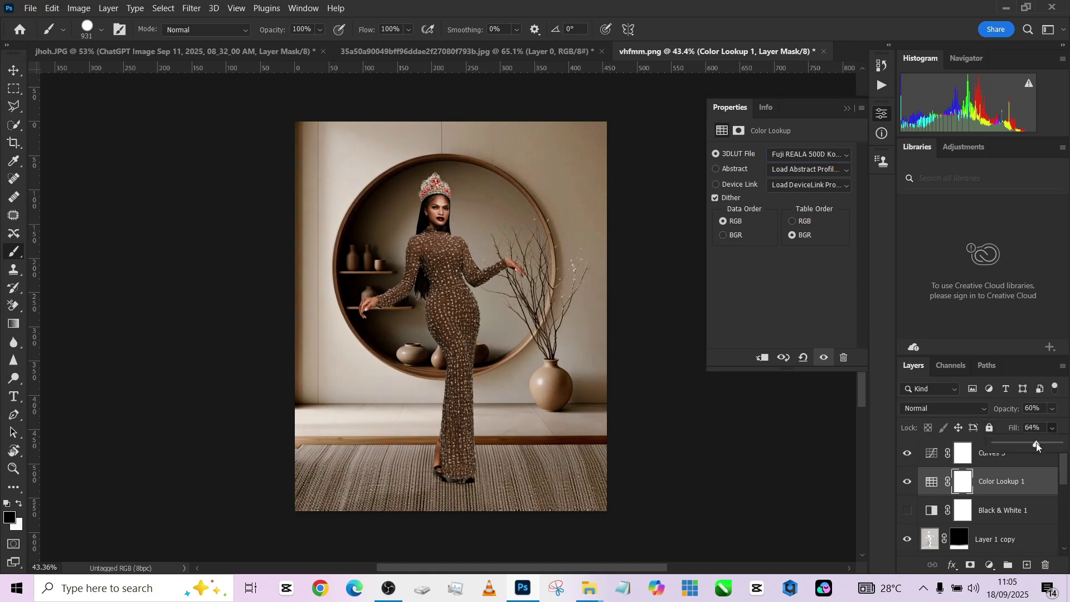
click(907, 453)
click(906, 453)
click(1055, 428)
drag(1031, 441, 1027, 445)
click(1029, 457)
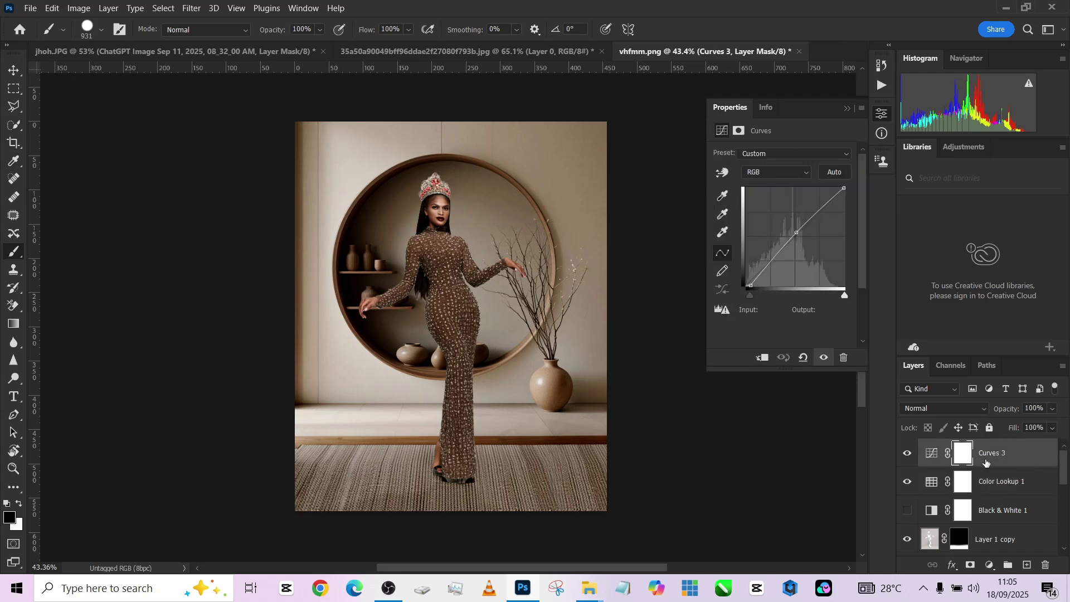
Toggle Curves 3 and Color Lookup 1 on and off to compare the grade.
click(907, 453)
click(907, 453)
click(908, 482)
click(908, 482)
click(1002, 481)
click(1053, 409)
click(1018, 460)
ctrl+click(1017, 460)
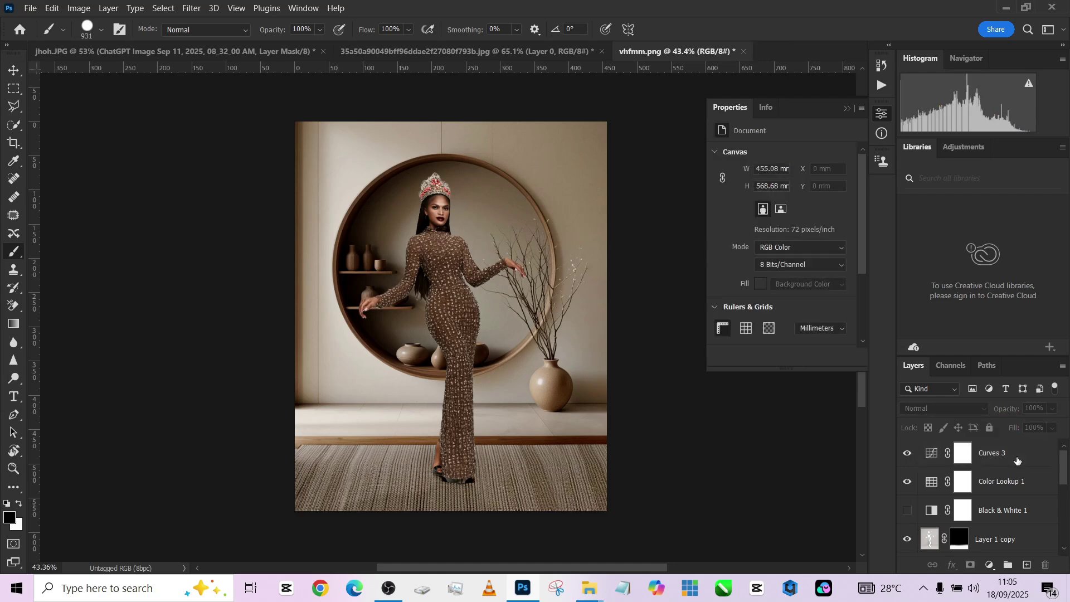
Stamp visible into Layer 3 and add a Camera Raw vignette: −38, midpoint 46, feather 94, highlights 100.
key(ctrl+shift+alt+e)
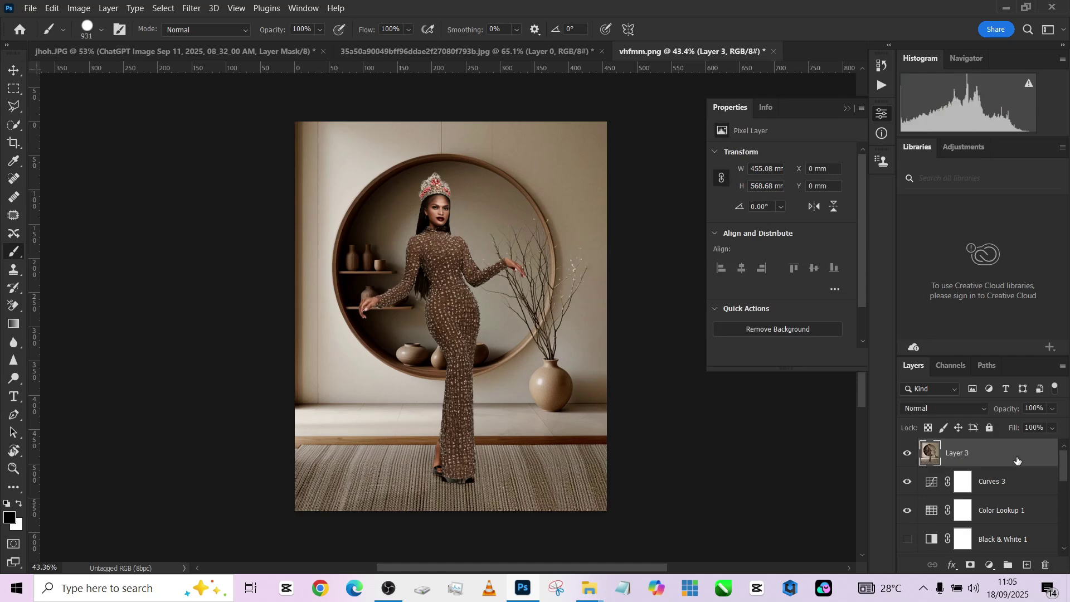
click(189, 10)
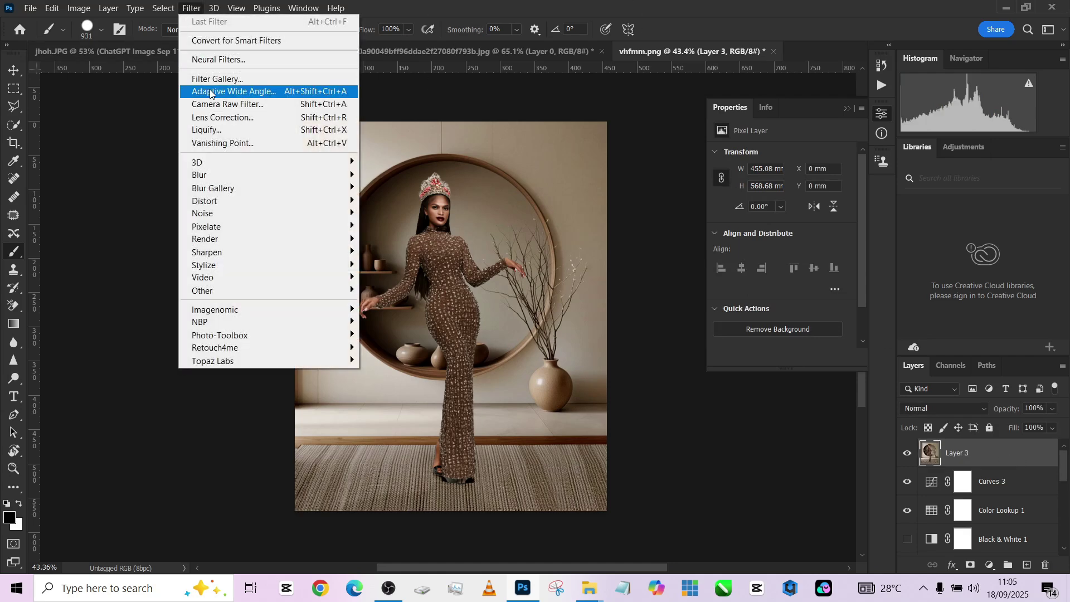
click(210, 102)
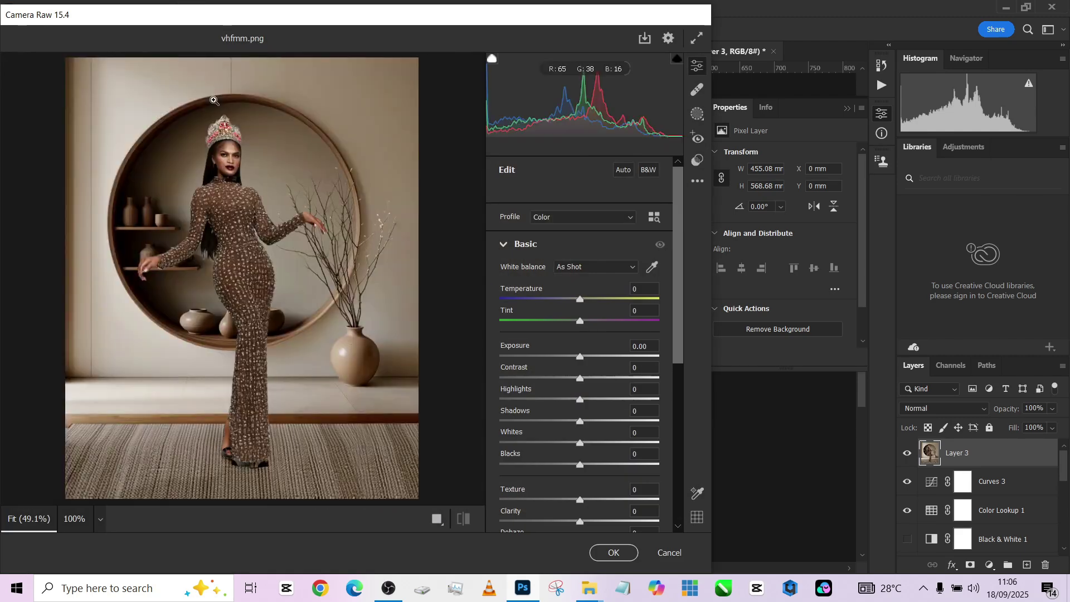
scroll(591, 443, down, 5)
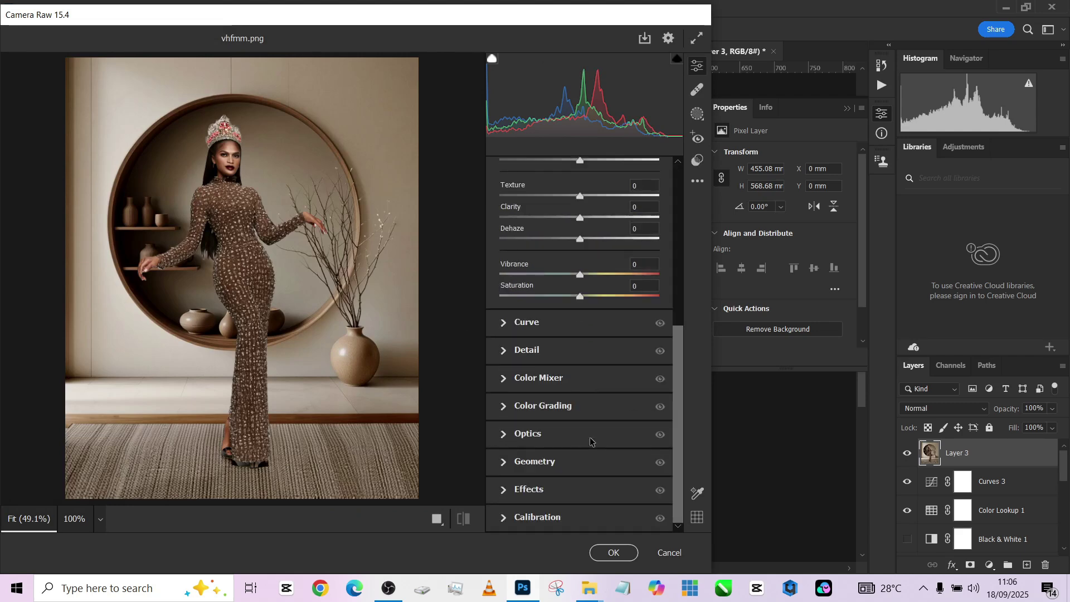
click(522, 490)
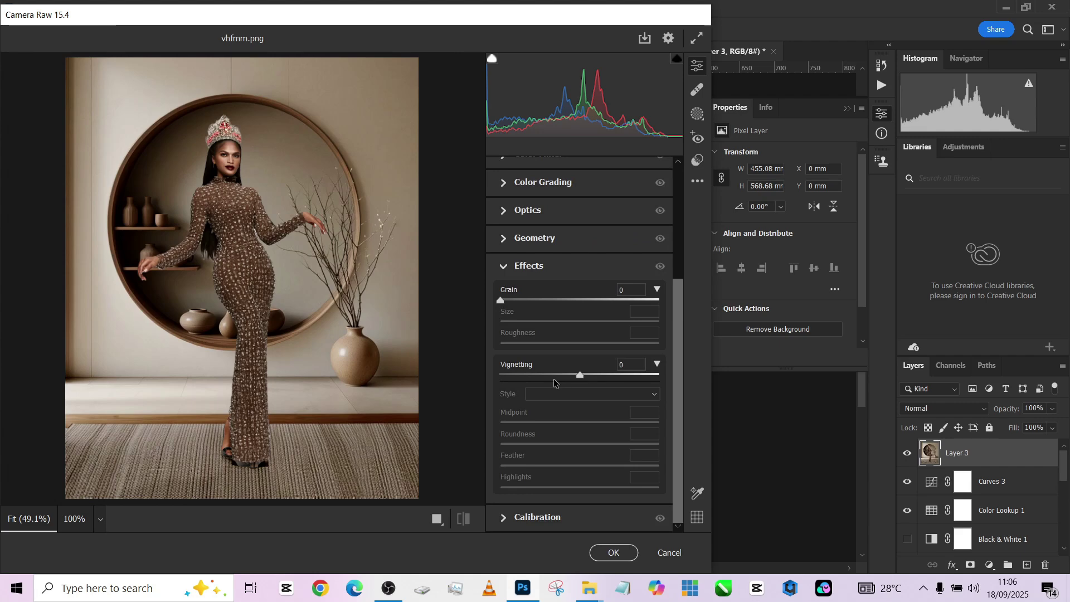
drag(554, 378, 551, 378)
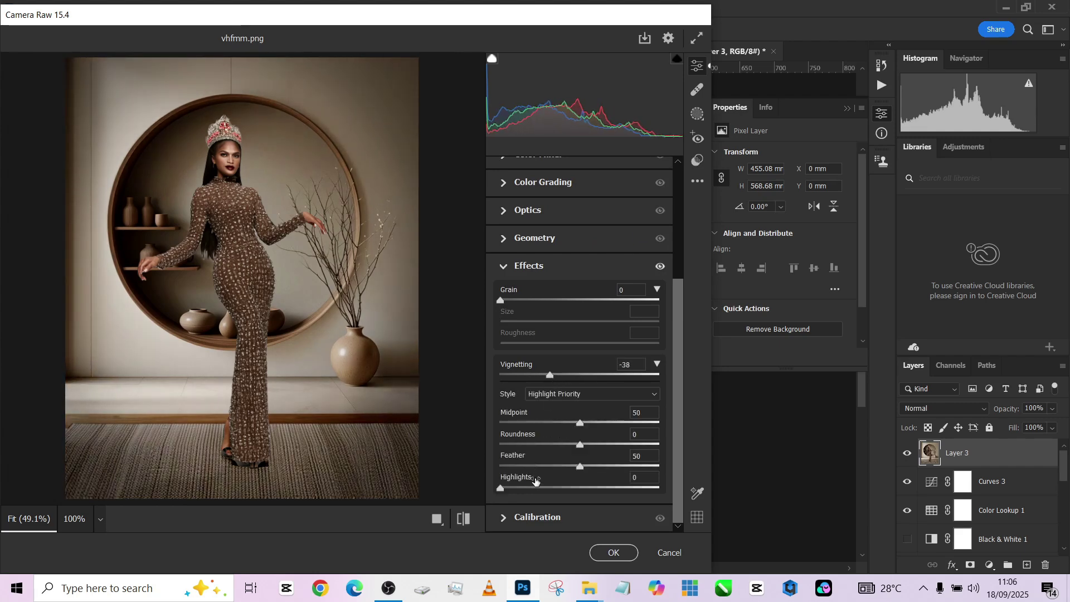
drag(567, 488, 660, 488)
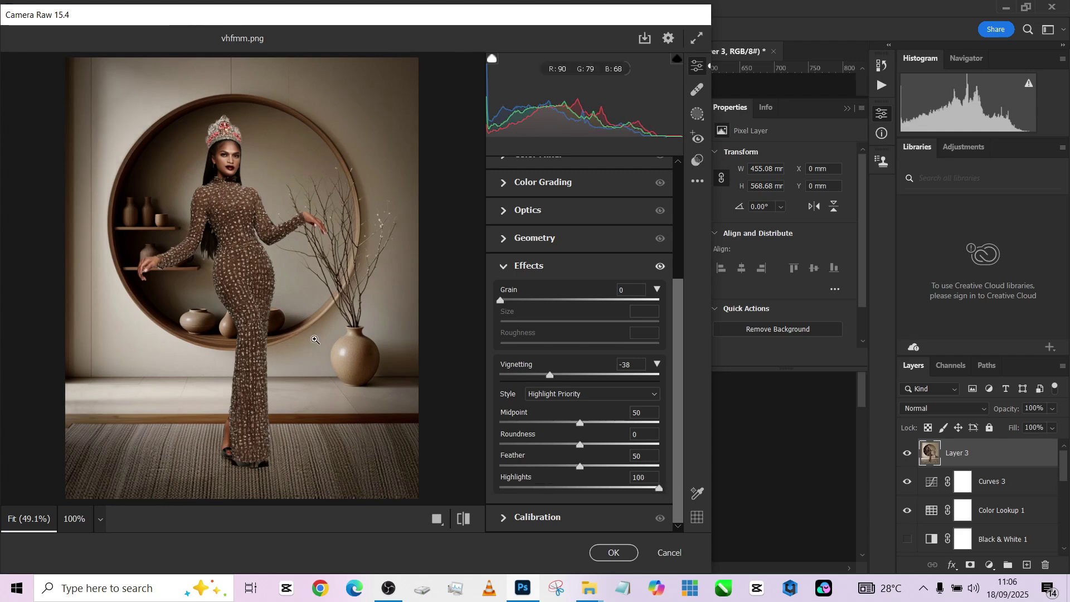
drag(580, 423, 574, 428)
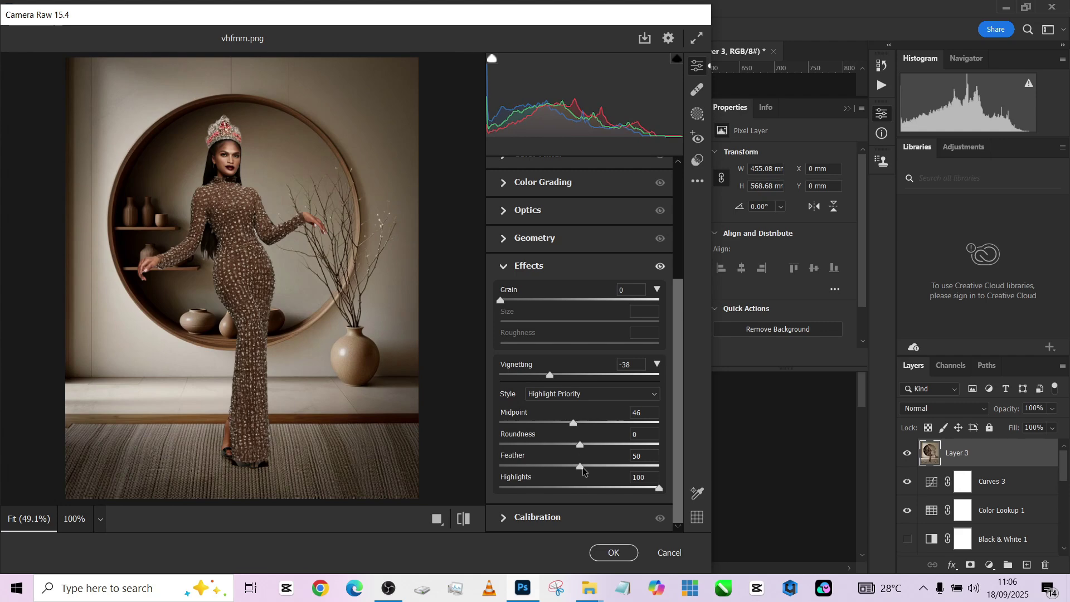
drag(579, 466, 654, 534)
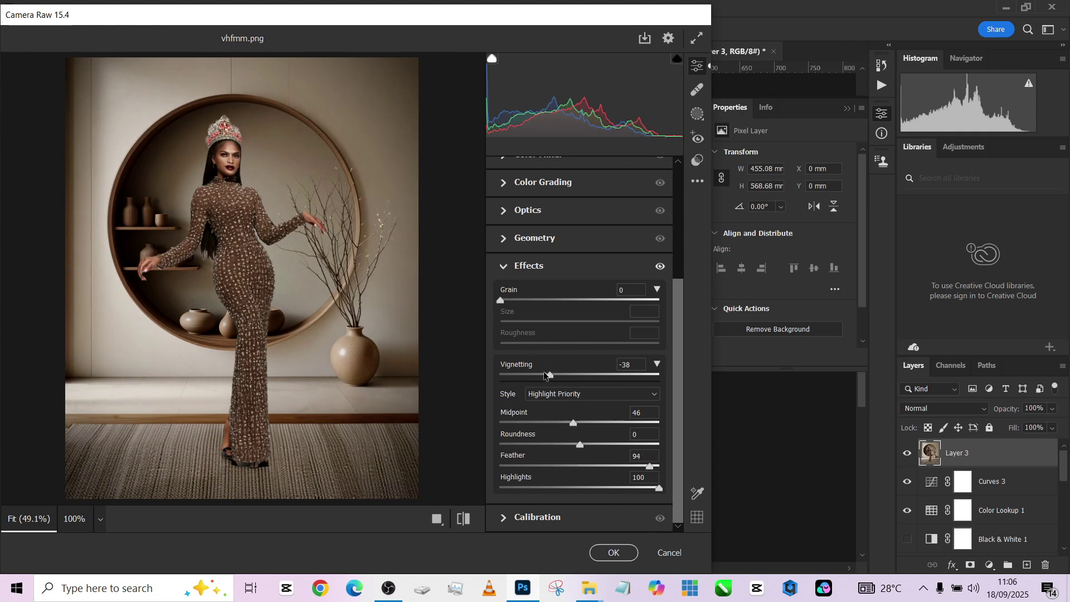
click(618, 554)
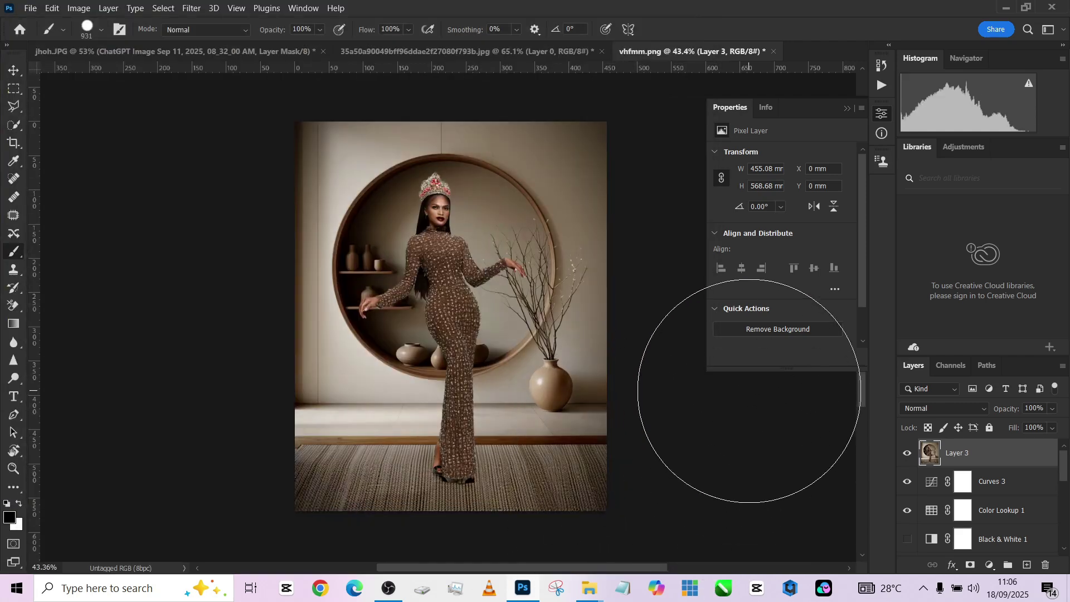
Add a Curves layer lifting midtones (input 111 to output 128) and invert its mask.
scroll(935, 515, down, 5)
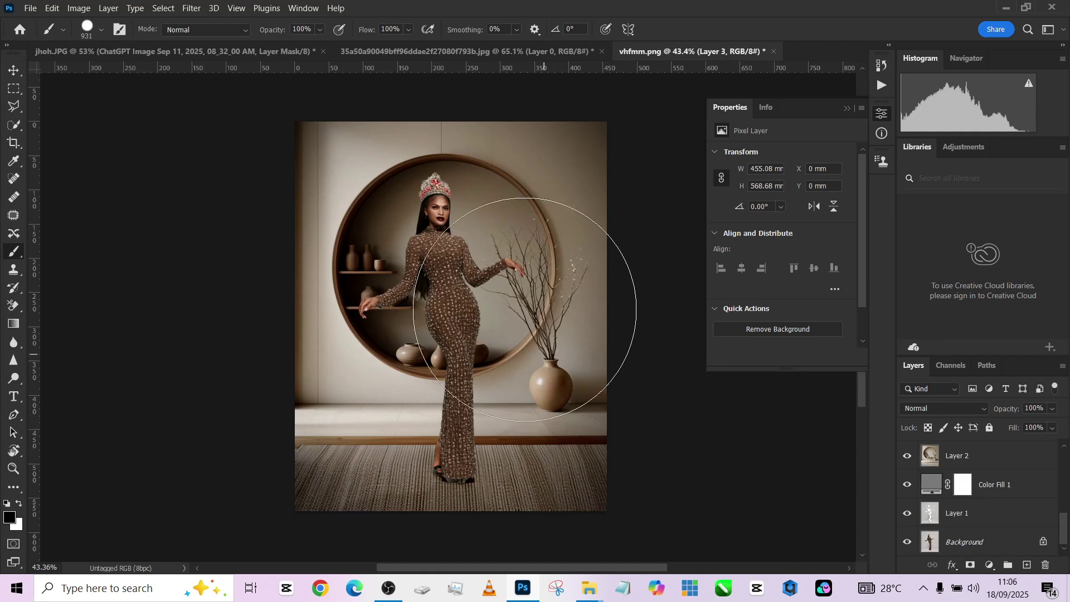
scroll(922, 501, up, 3)
scroll(922, 501, up, 3)
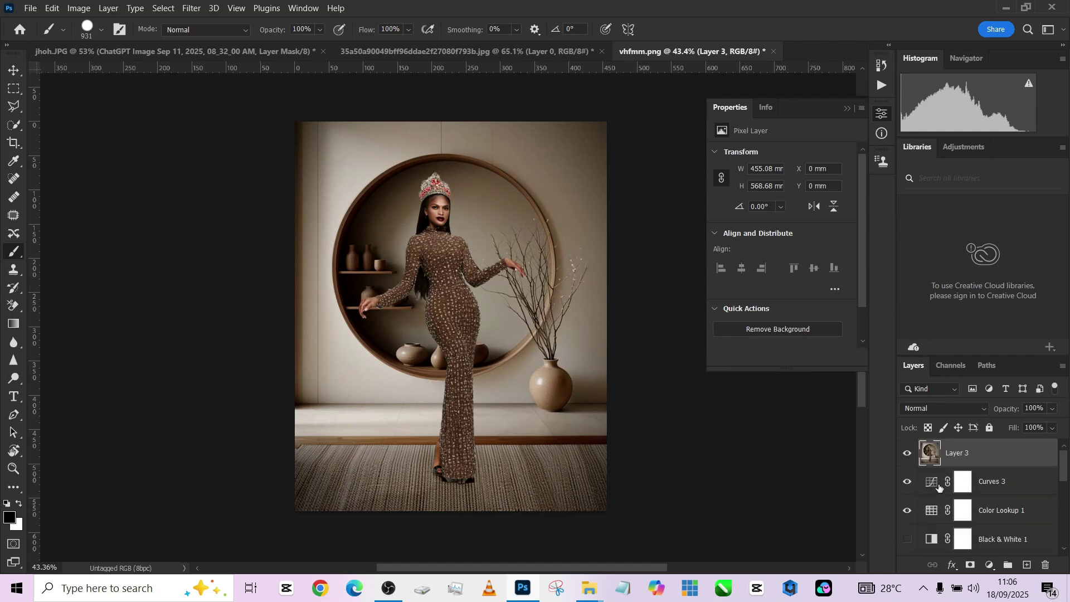
click(985, 566)
click(981, 388)
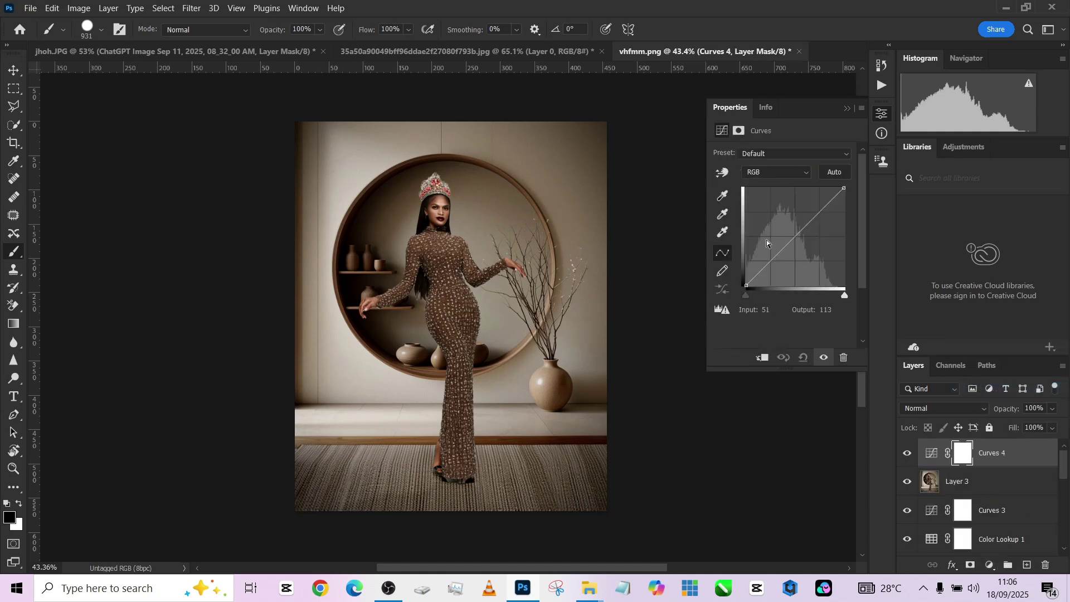
click(790, 236)
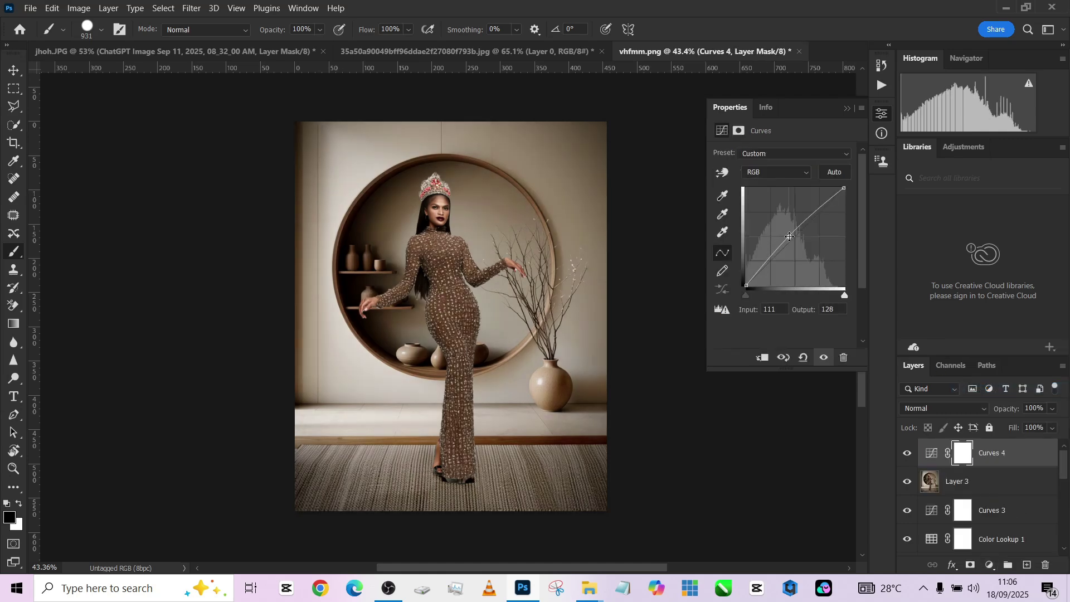
key(ctrl+i)
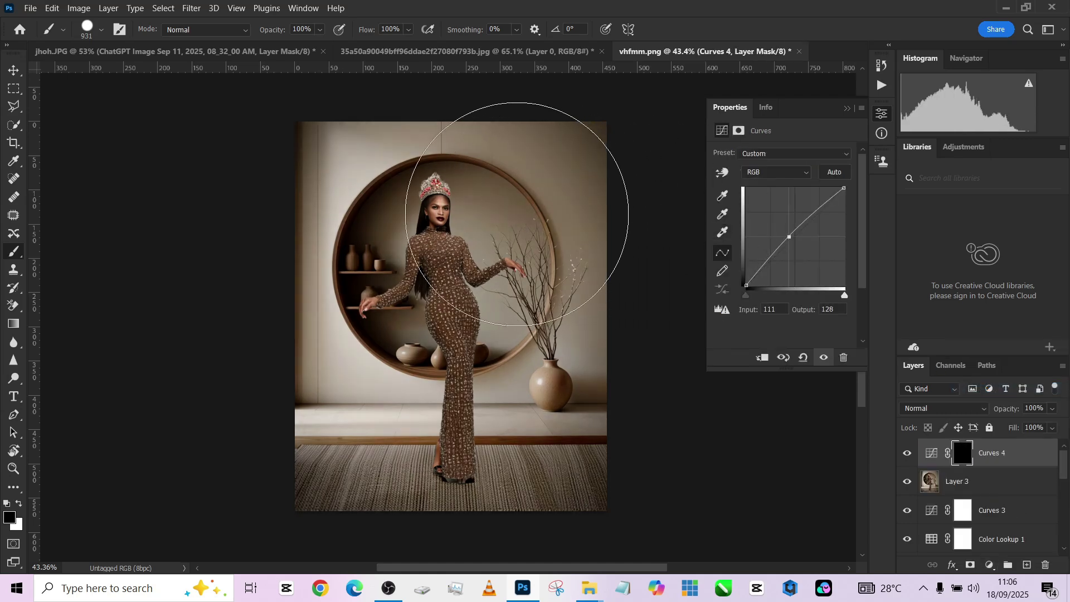
Paint white with a small soft brush over the woman's hand and face, then adjust the layer's opacity.
scroll(472, 220, up, 3)
mouse_move(473, 220)
mouse_down()
mouse_move(331, 212)
mouse_move(414, 188)
mouse_move(410, 222)
mouse_move(418, 80)
mouse_move(392, 190)
mouse_move(372, 188)
mouse_move(426, 226)
mouse_move(414, 204)
mouse_move(412, 234)
mouse_move(415, 212)
mouse_up()
key(x)
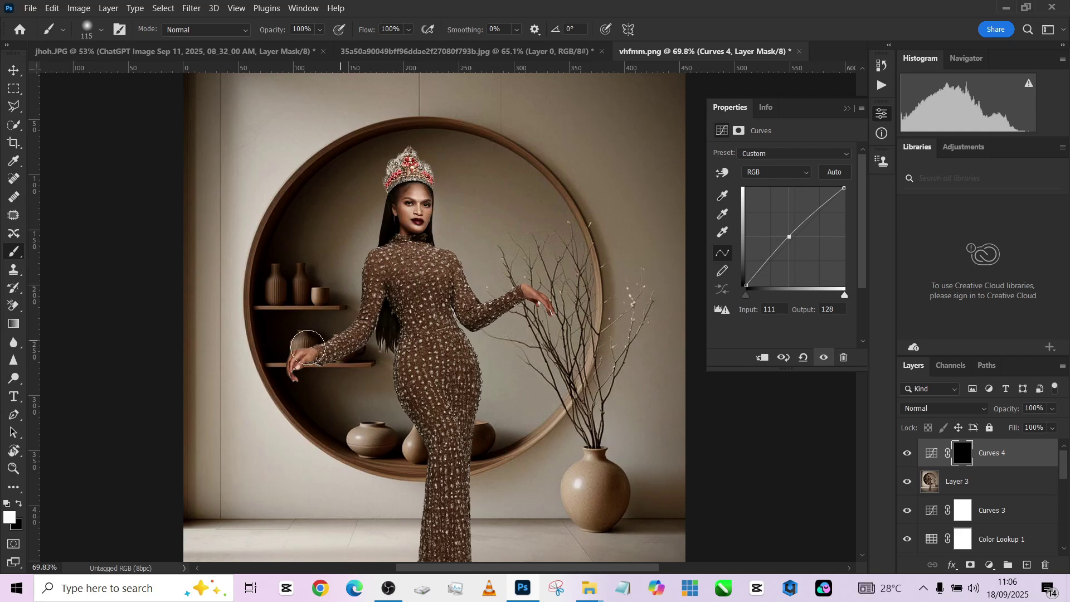
drag(530, 294, 508, 286)
scroll(418, 209, down, 2)
drag(419, 209, 426, 209)
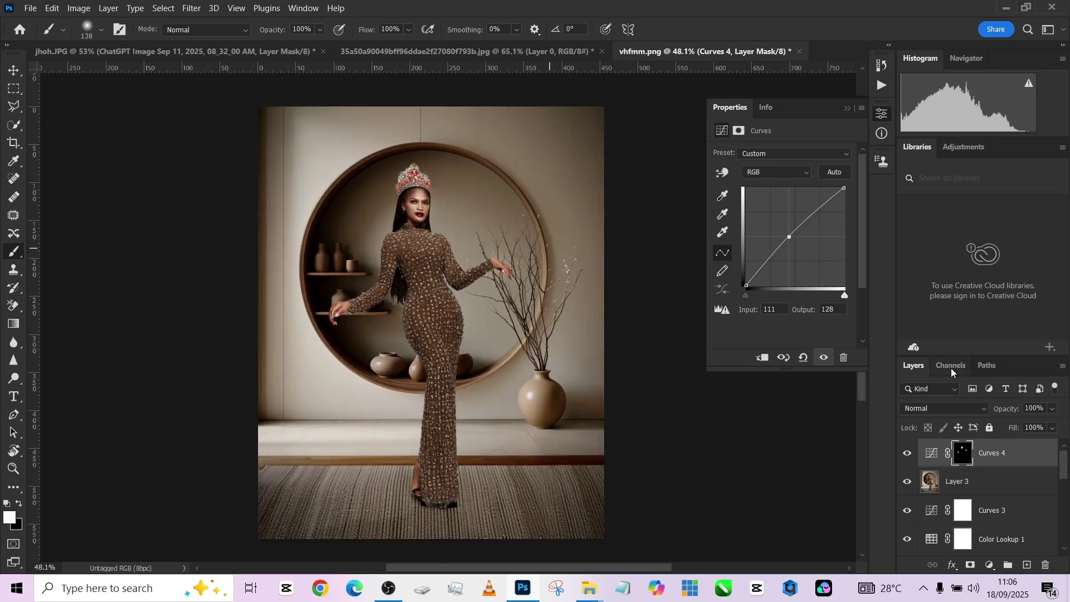
click(1052, 409)
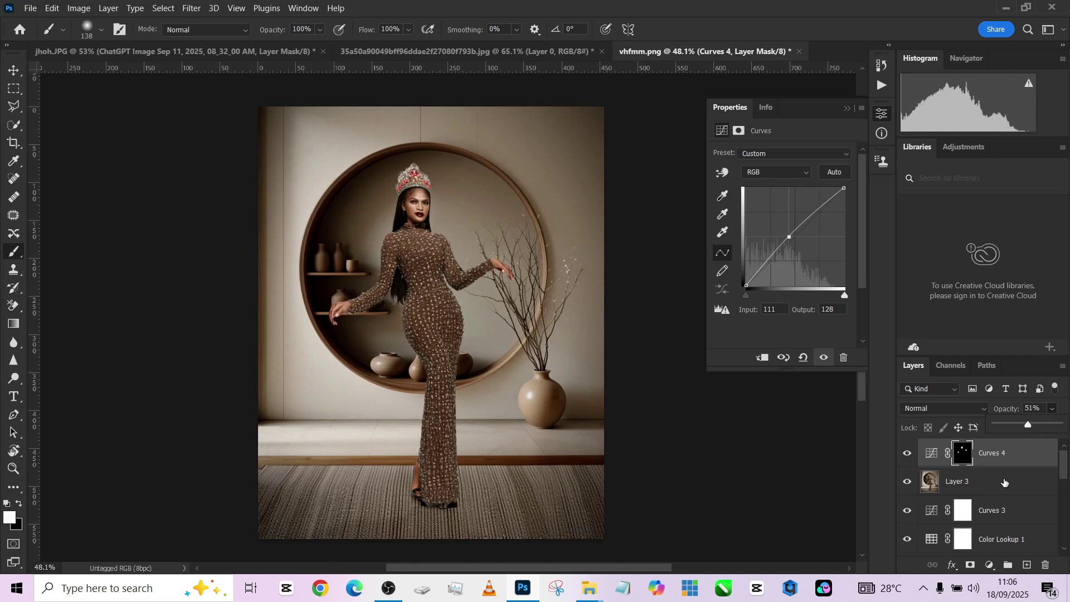
scroll(947, 502, down, 5)
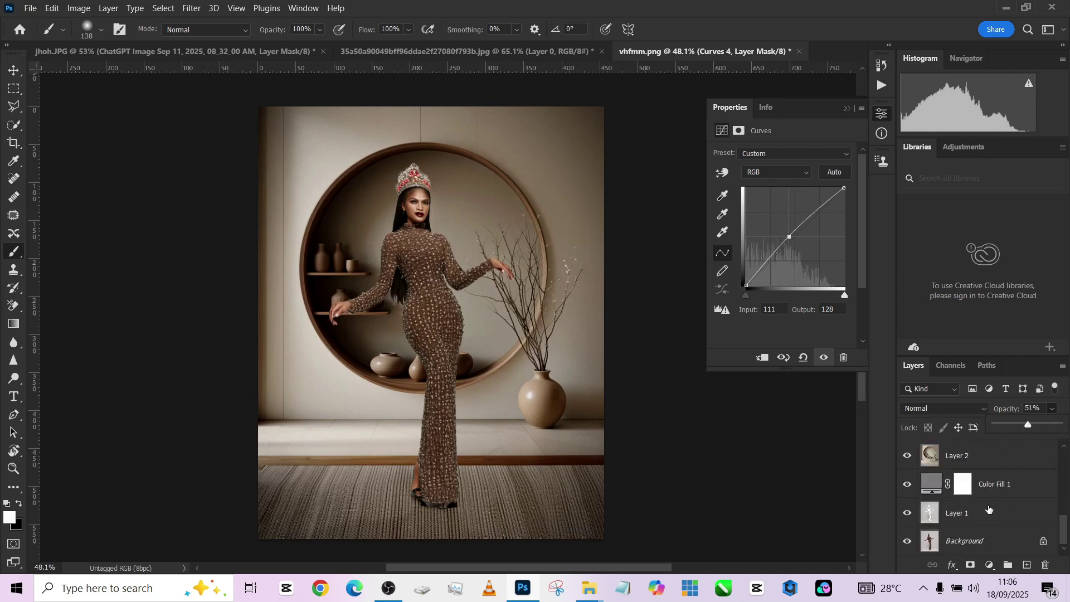
alt+click(911, 542)
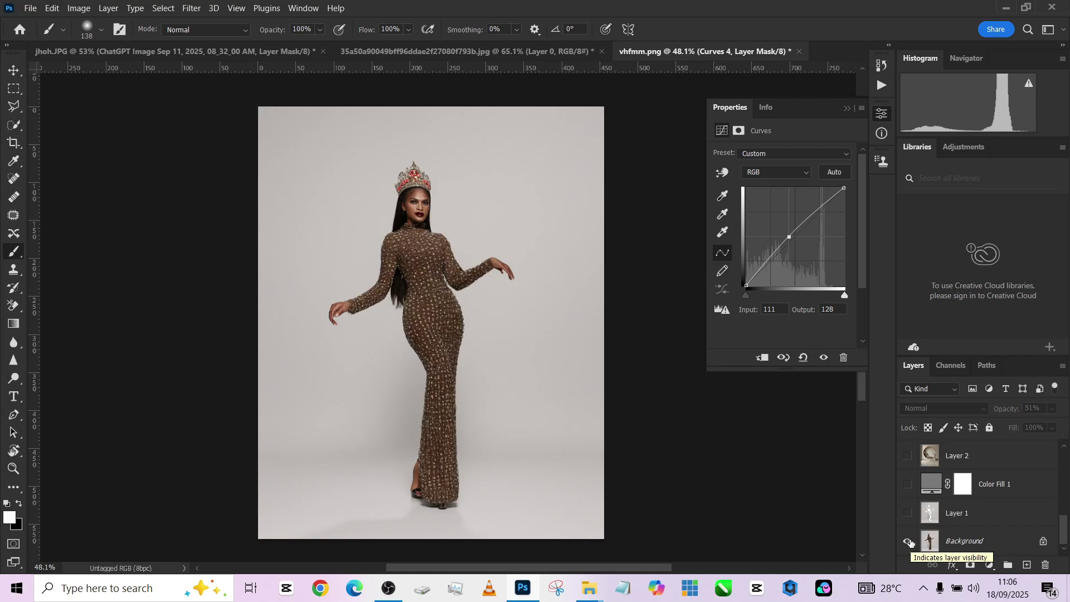
alt+click(910, 542)
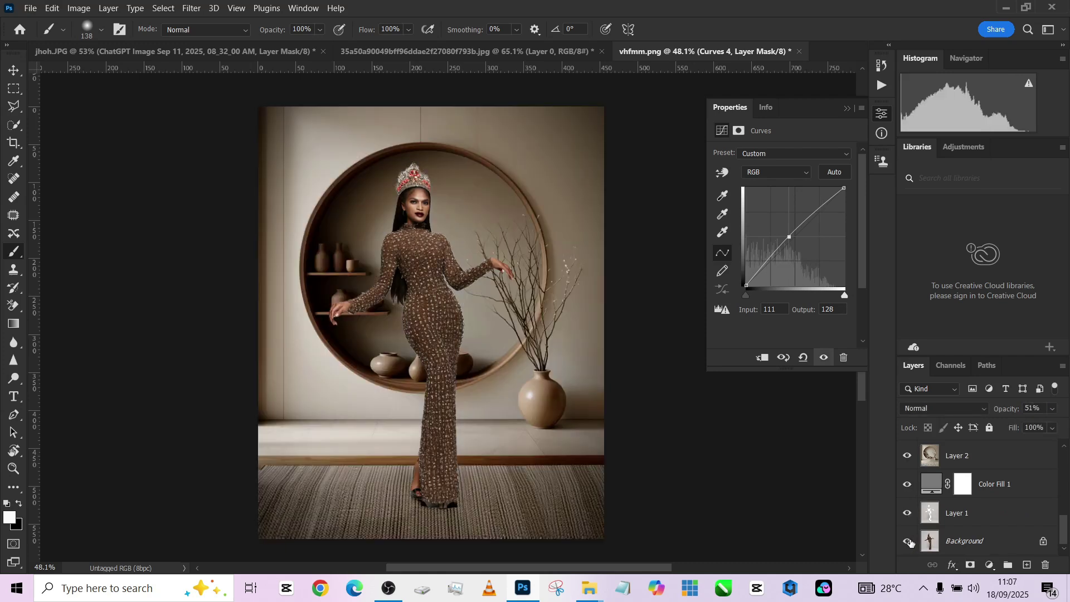
alt+click(910, 541)
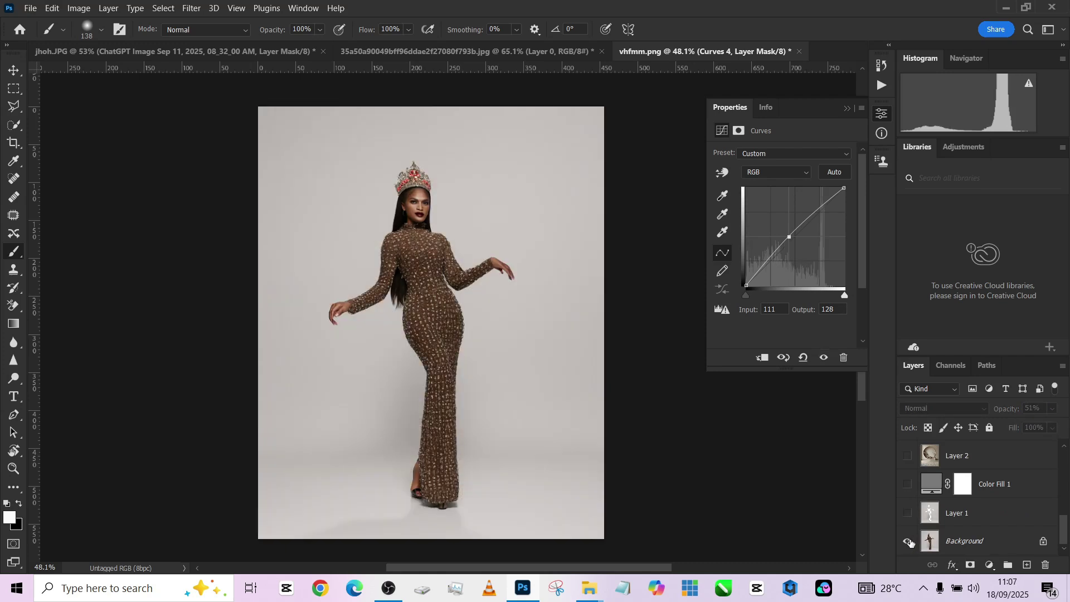
alt+click(910, 541)
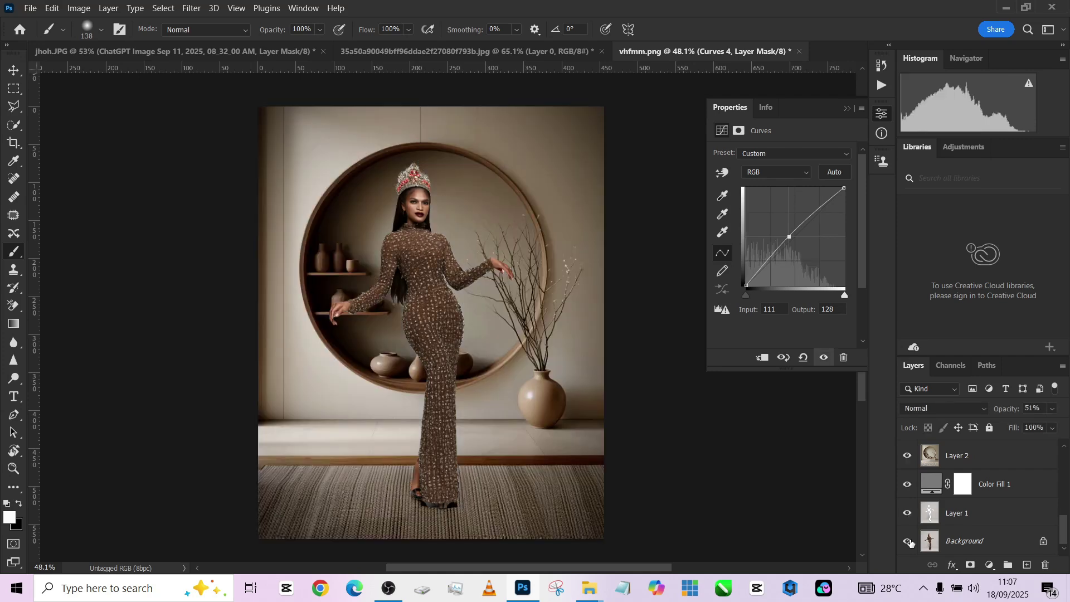